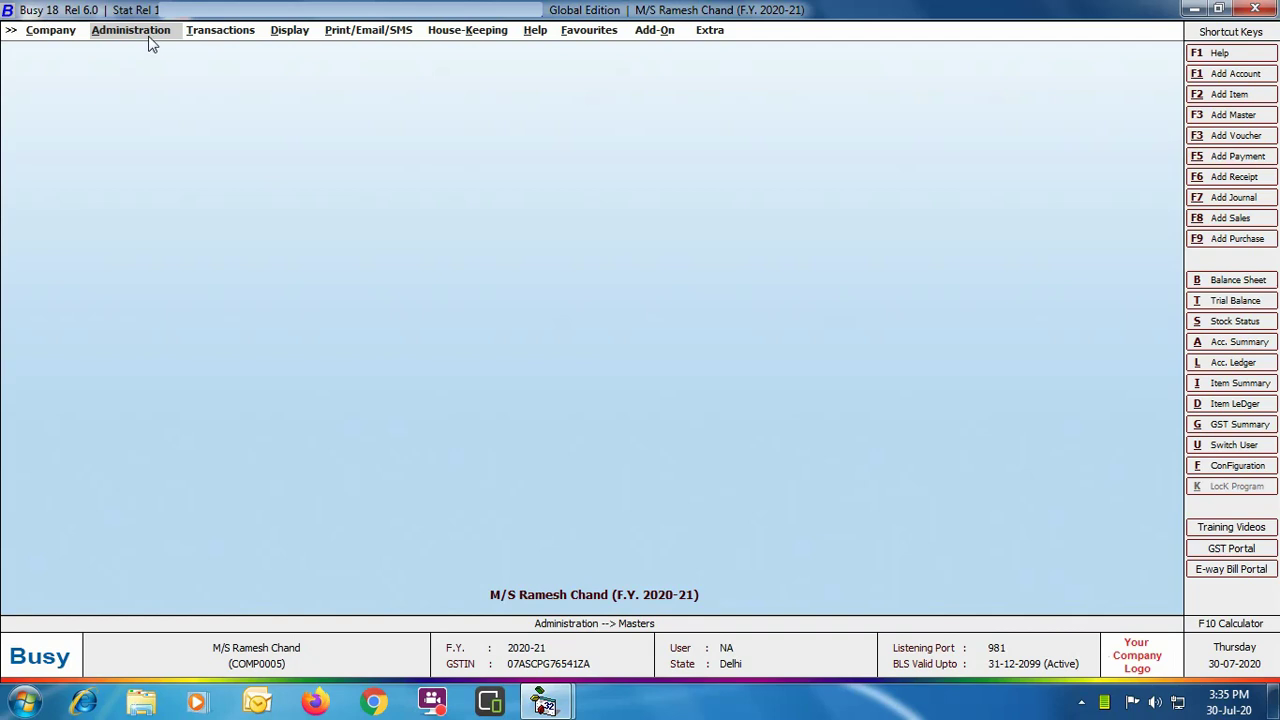
Open the inventory feature options in the company configuration and enable consignment sales.
{"action": "left_click", "coordinate": [148, 38]}
{"action": "left_click", "coordinate": [162, 63]}
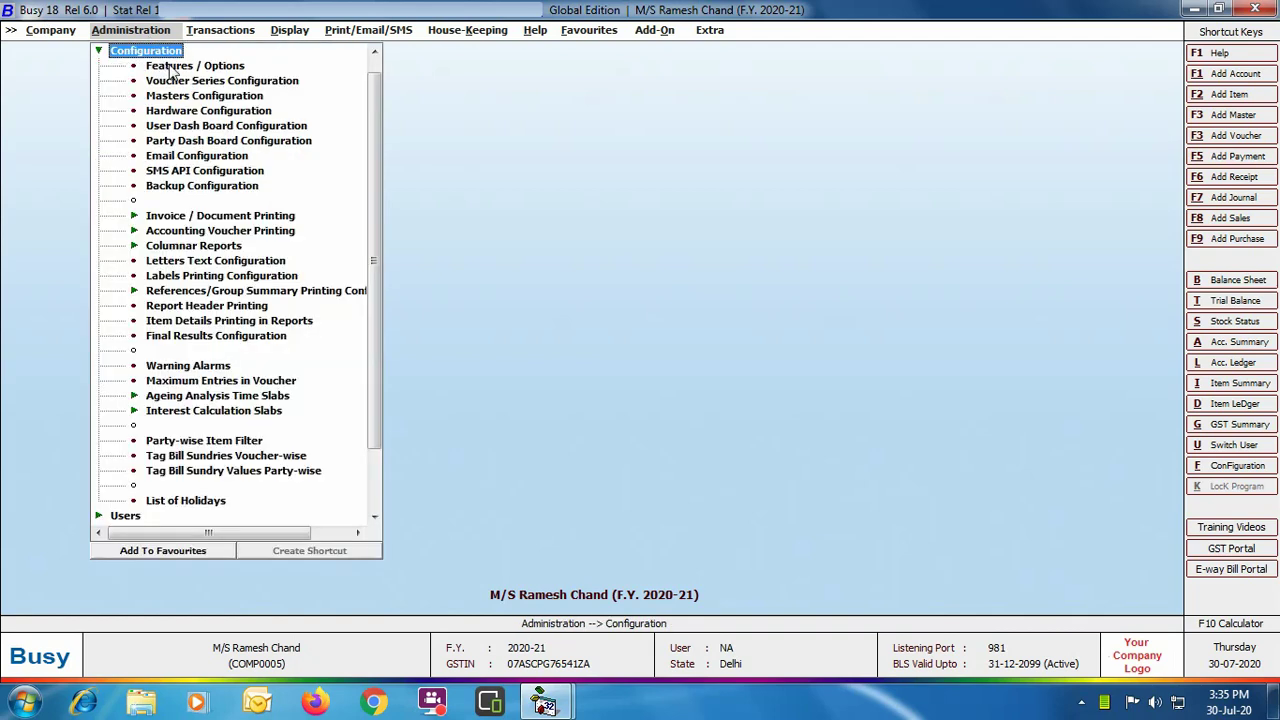
{"action": "double_click", "coordinate": [170, 66]}
{"action": "left_click", "coordinate": [133, 258]}
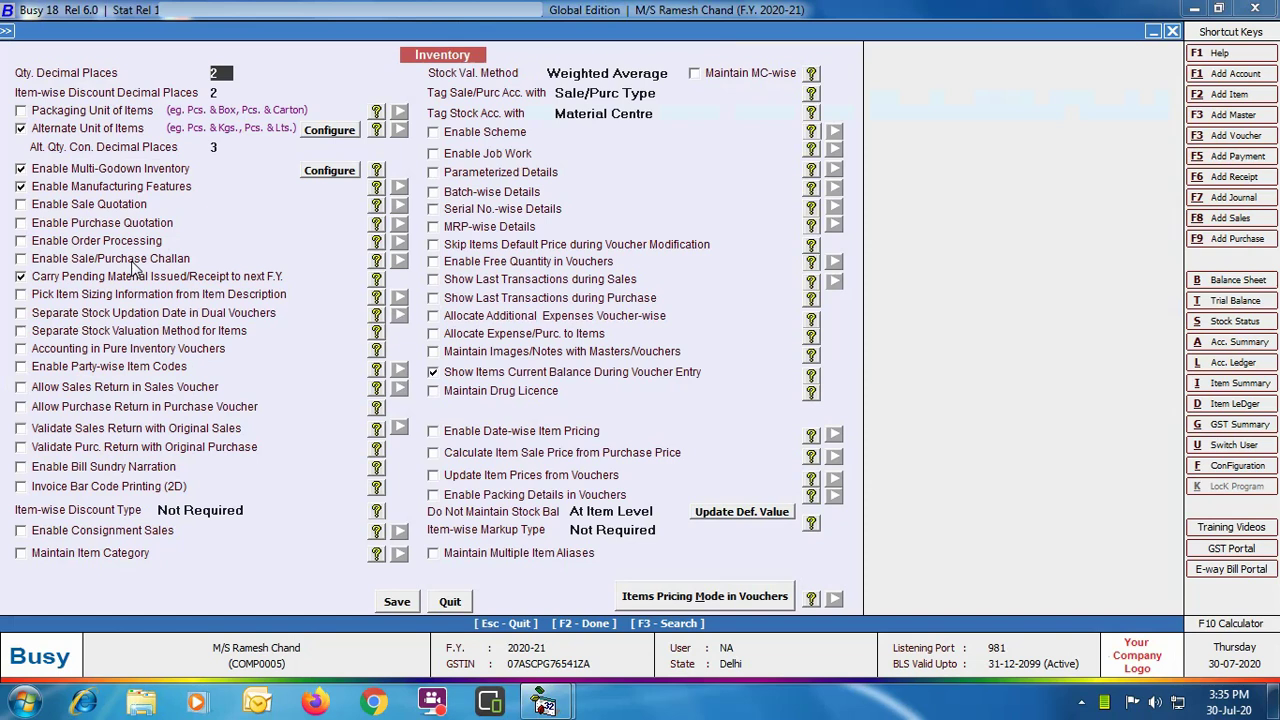
{"action": "left_click", "coordinate": [19, 532]}
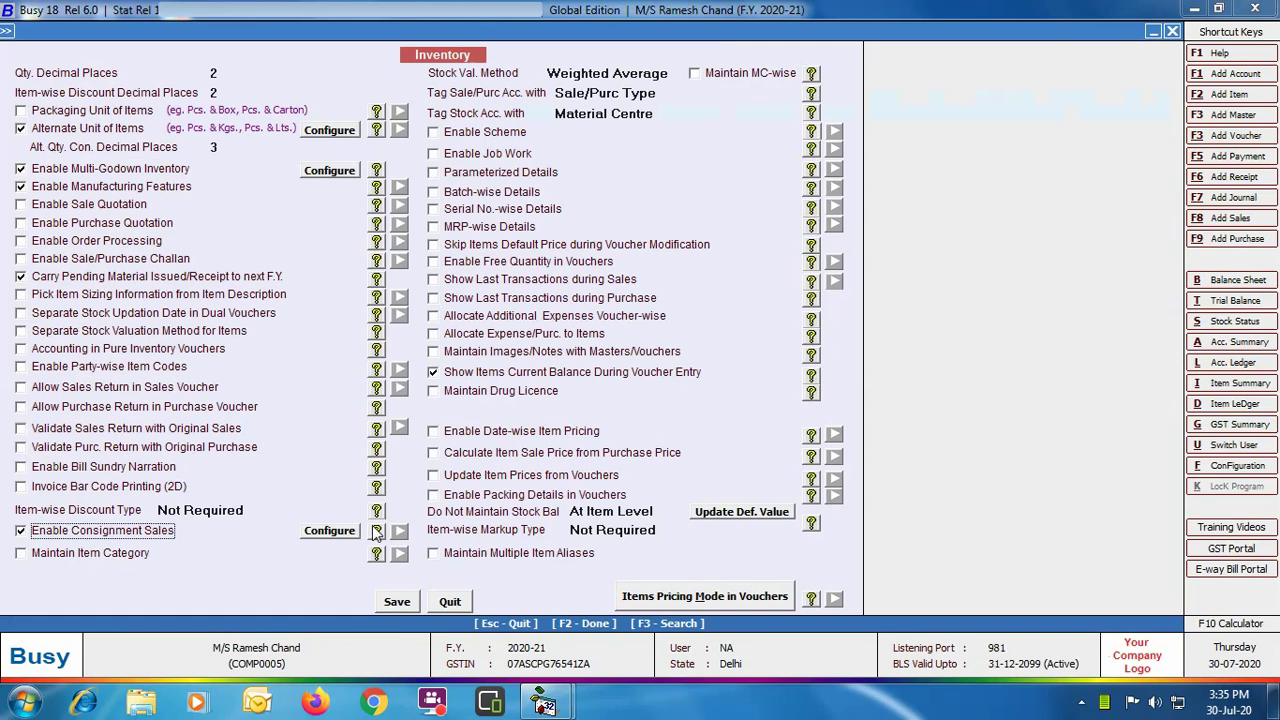
Configure consignment sales as Without Order, maintaining the customer at purchase time and the source voucher price, and save the inventory options.
{"action": "left_click", "coordinate": [341, 532]}
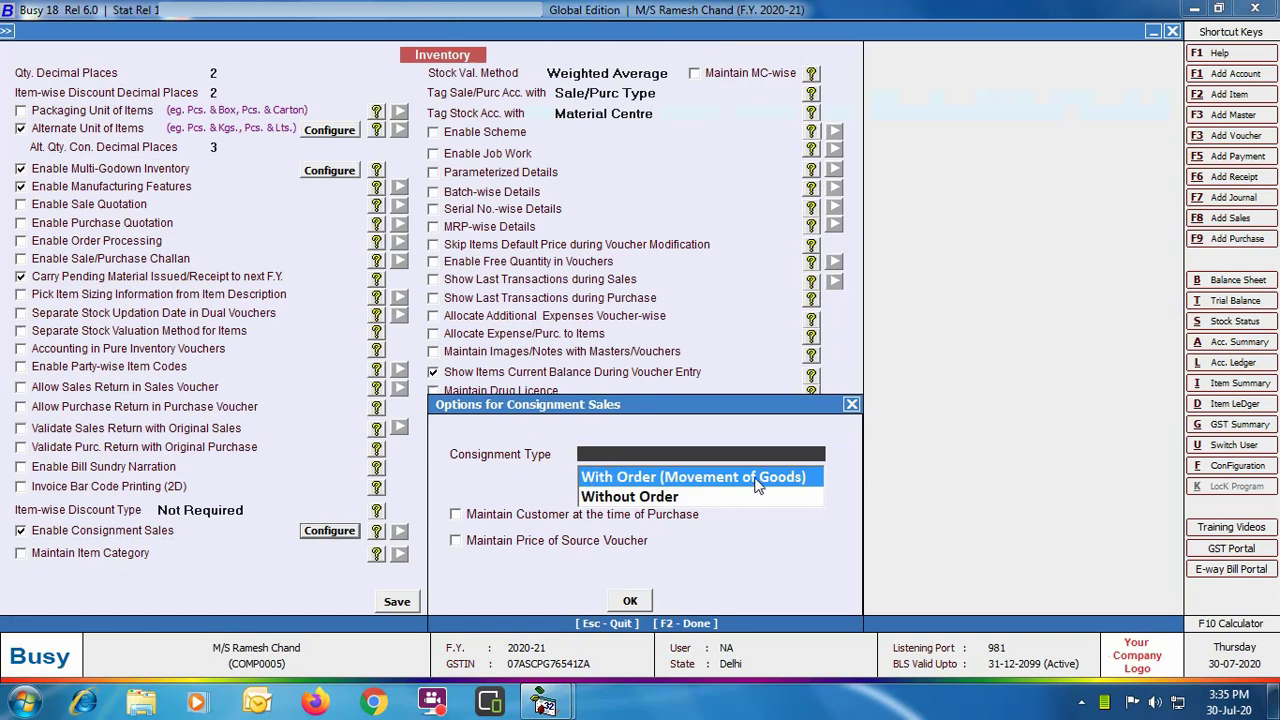
{"action": "key", "text": "Down"}
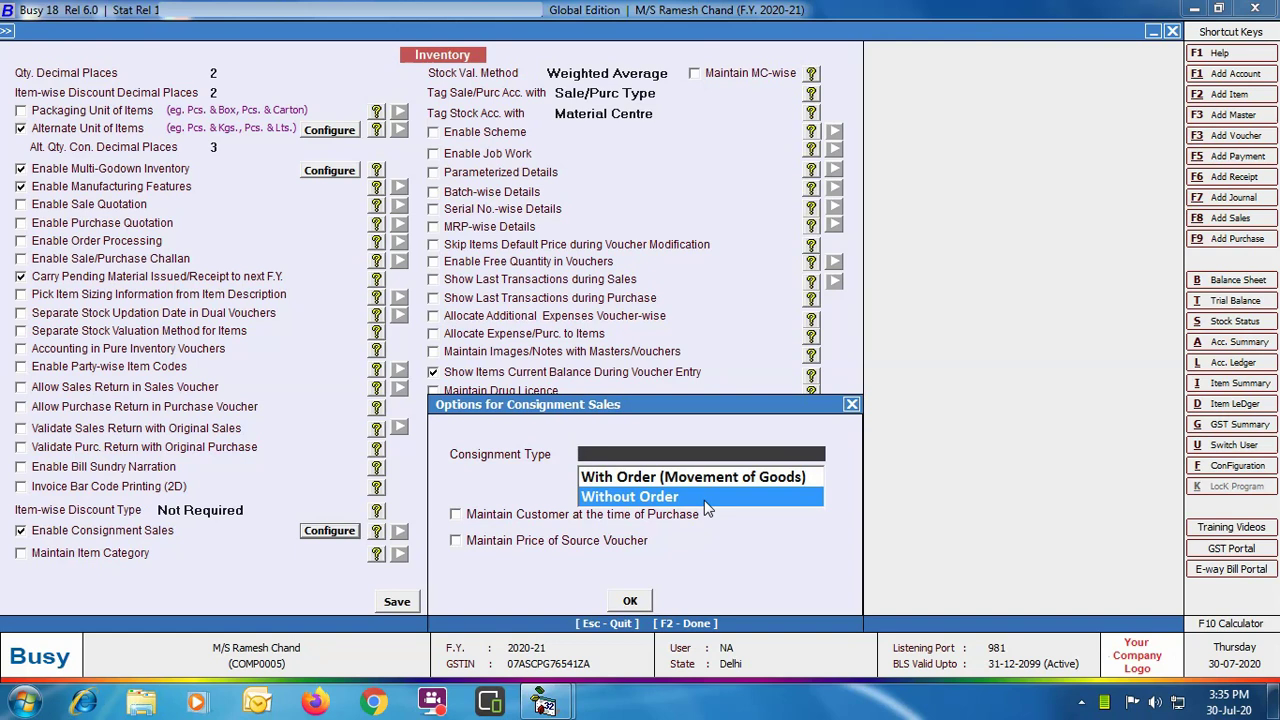
{"action": "left_click", "coordinate": [701, 497]}
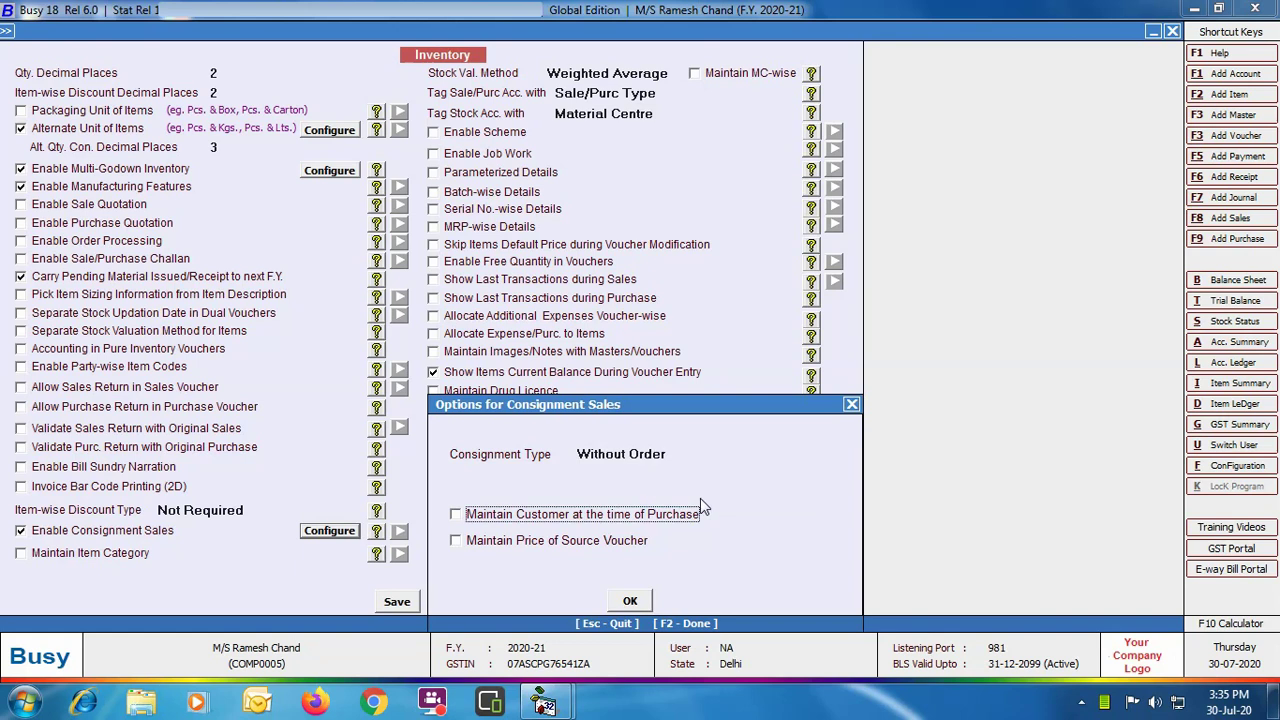
{"action": "left_click", "coordinate": [456, 514]}
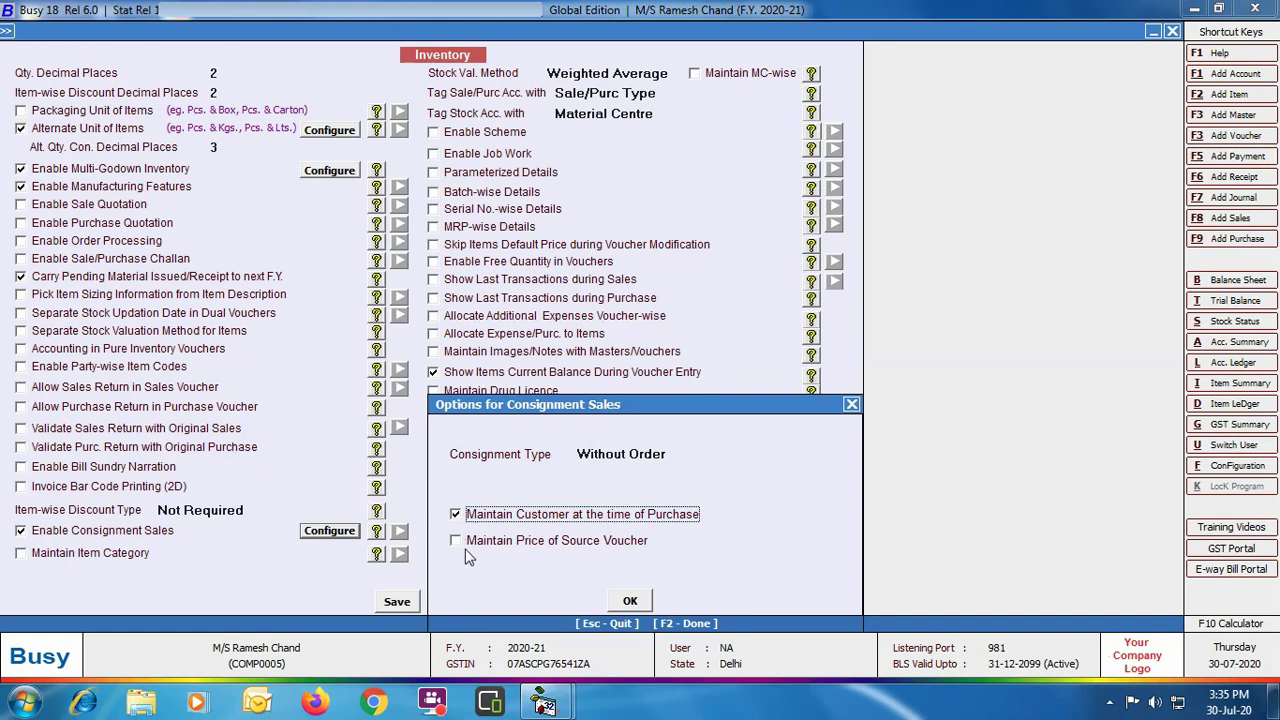
{"action": "left_click", "coordinate": [457, 541]}
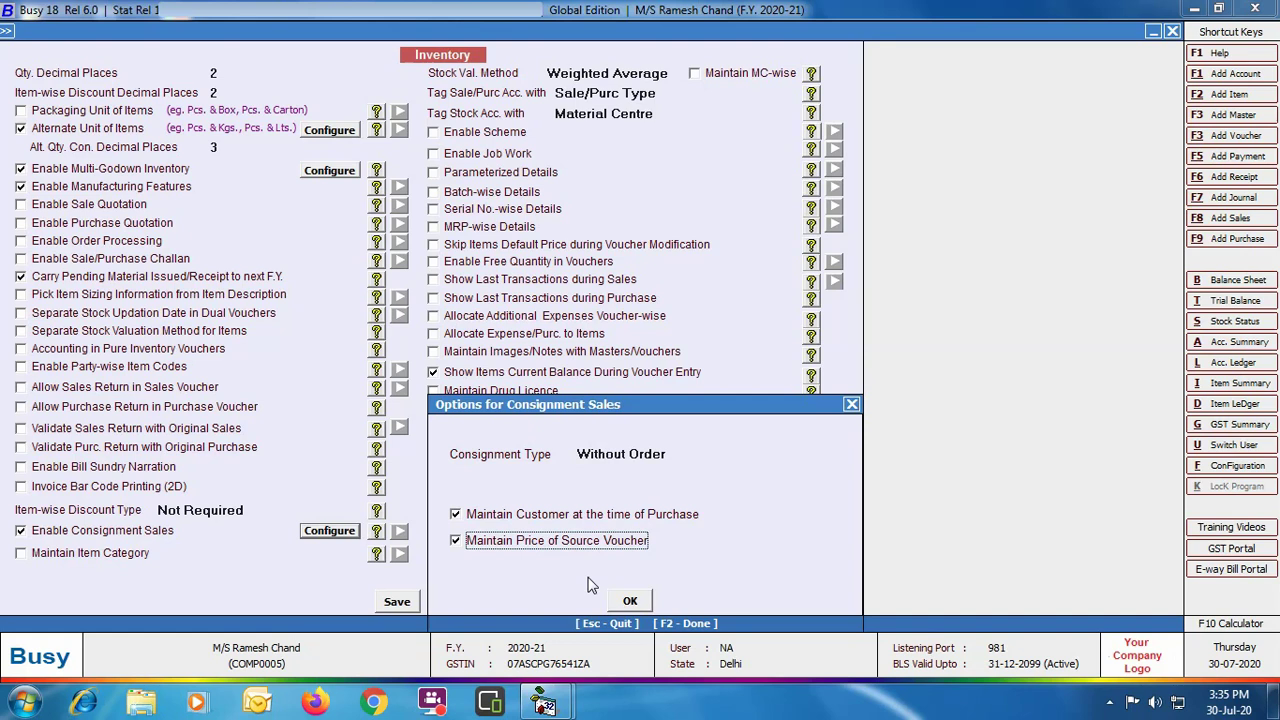
{"action": "left_click", "coordinate": [627, 601]}
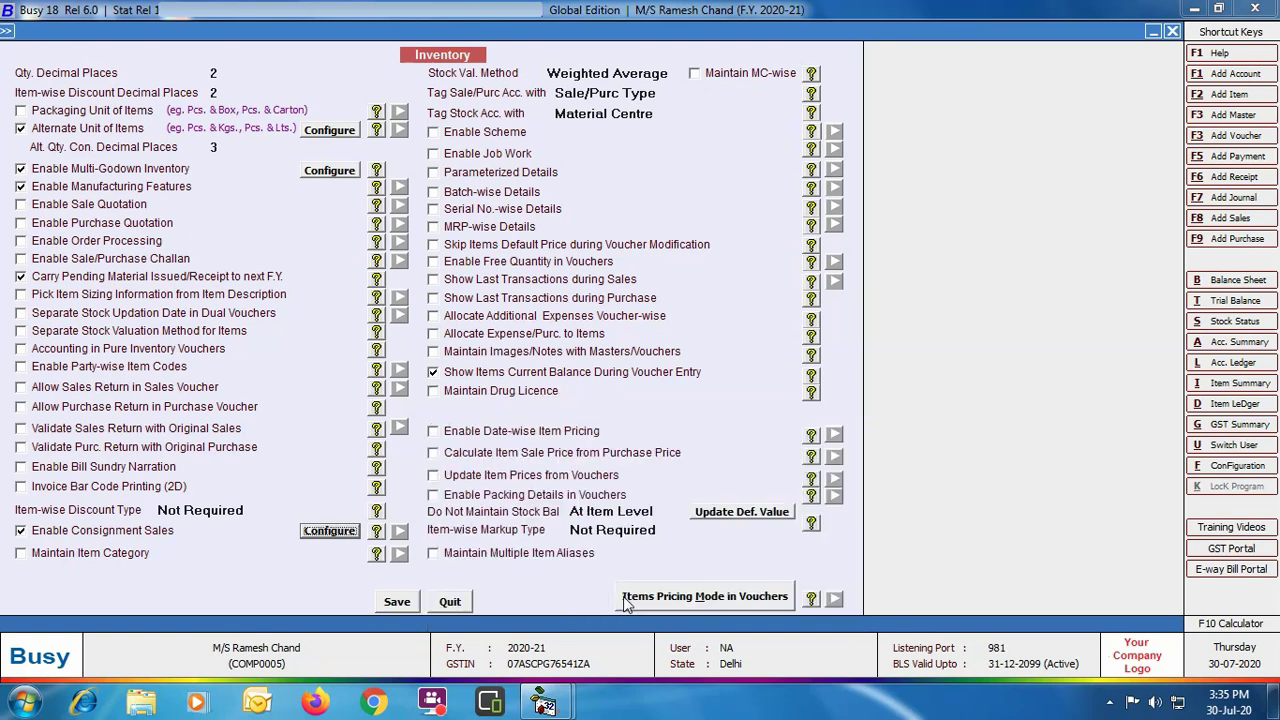
{"action": "left_click", "coordinate": [397, 601]}
Set up voucher-wise bill sundry tagging for Sales vouchers, Main series and sale type Mandi - Sarson, checking that sale type's master.
{"action": "left_click", "coordinate": [150, 575]}
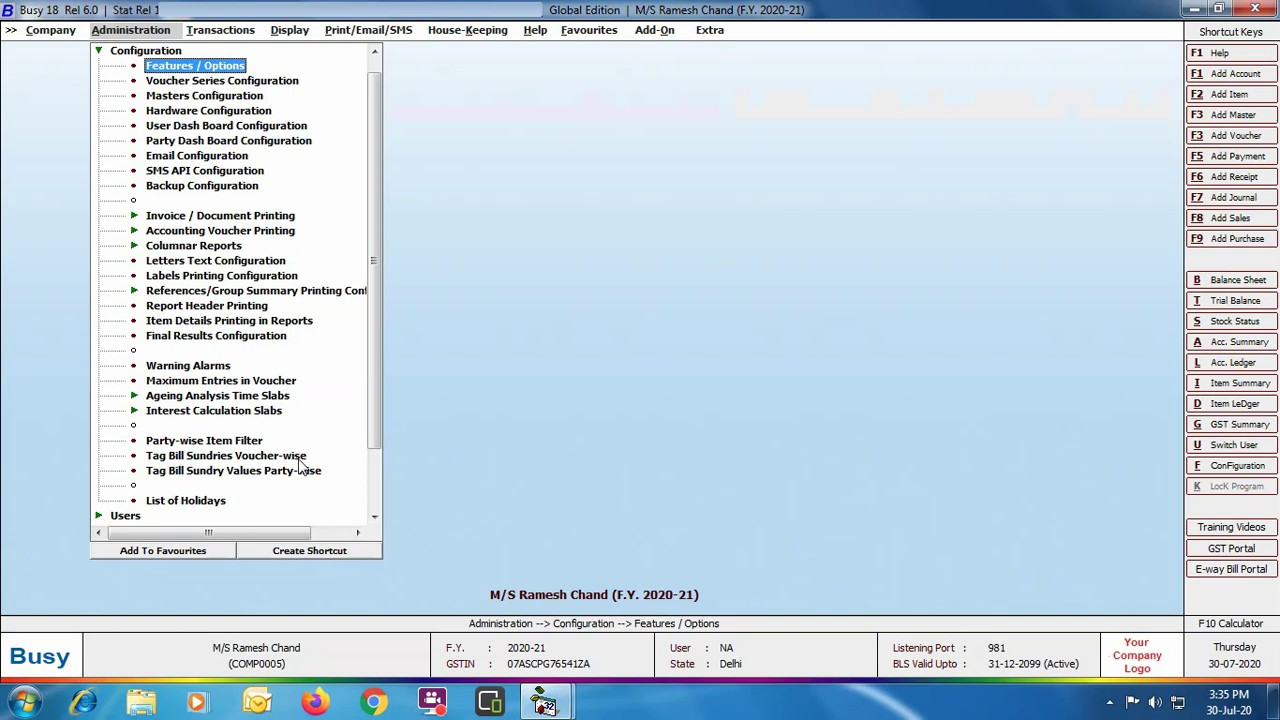
{"action": "double_click", "coordinate": [202, 457]}
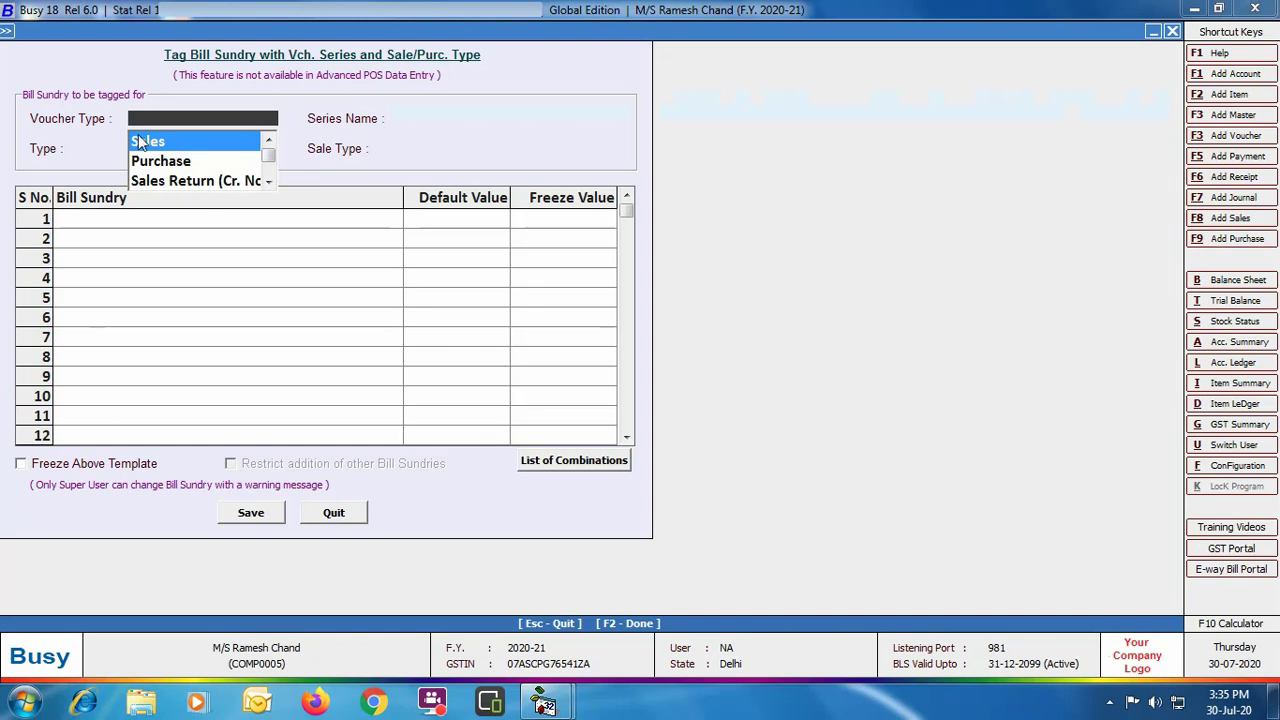
{"action": "key", "text": "Return"}
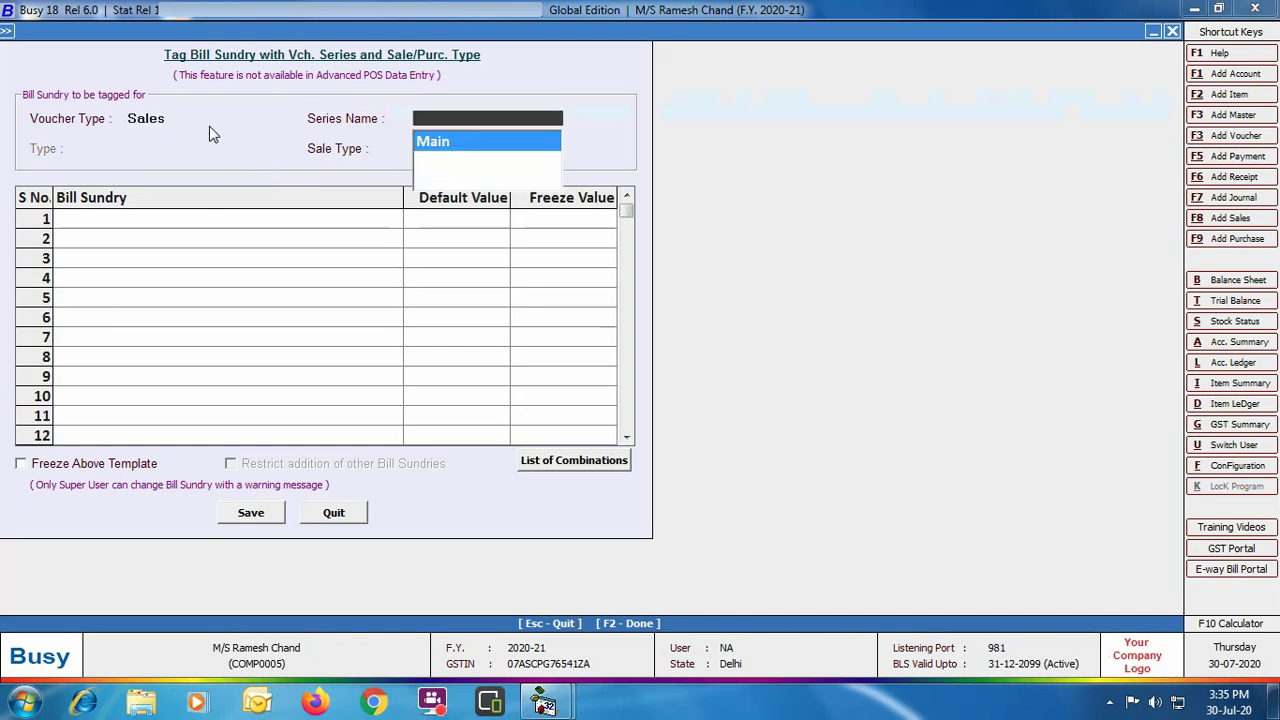
{"action": "left_click", "coordinate": [463, 138]}
{"action": "type", "text": "m"}
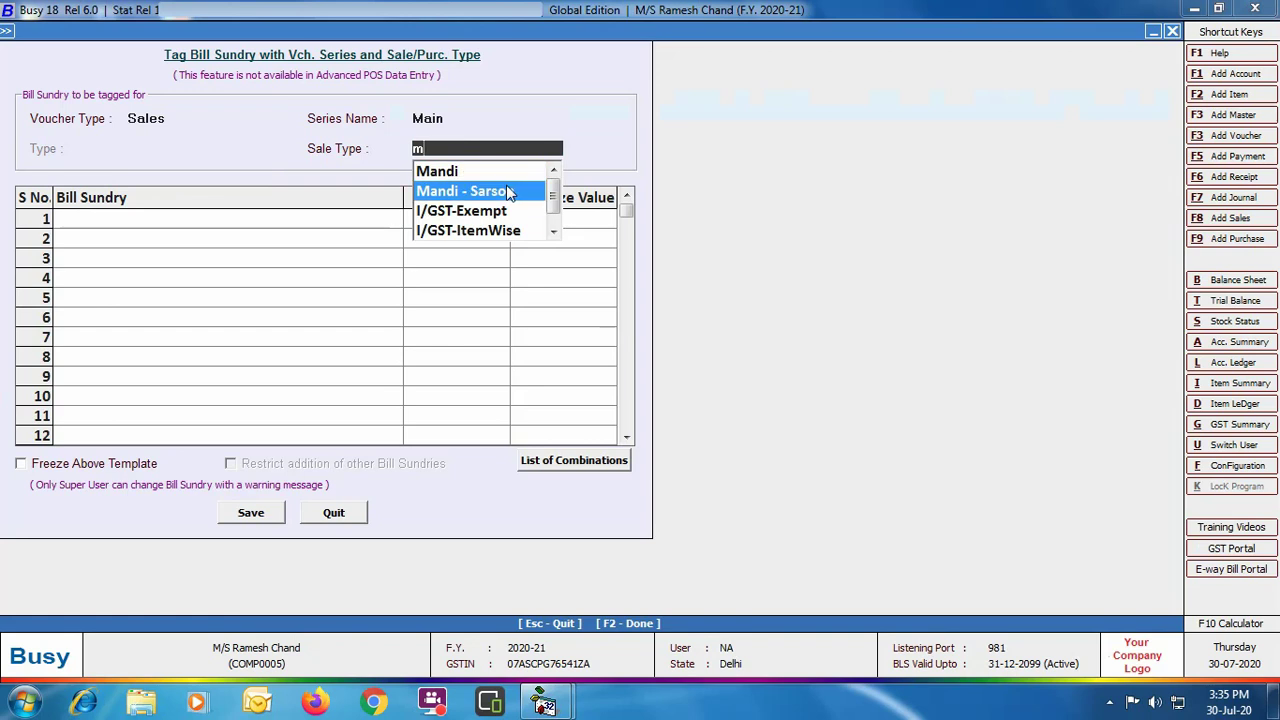
{"action": "left_click", "coordinate": [510, 194]}
{"action": "key", "text": "alt+m"}
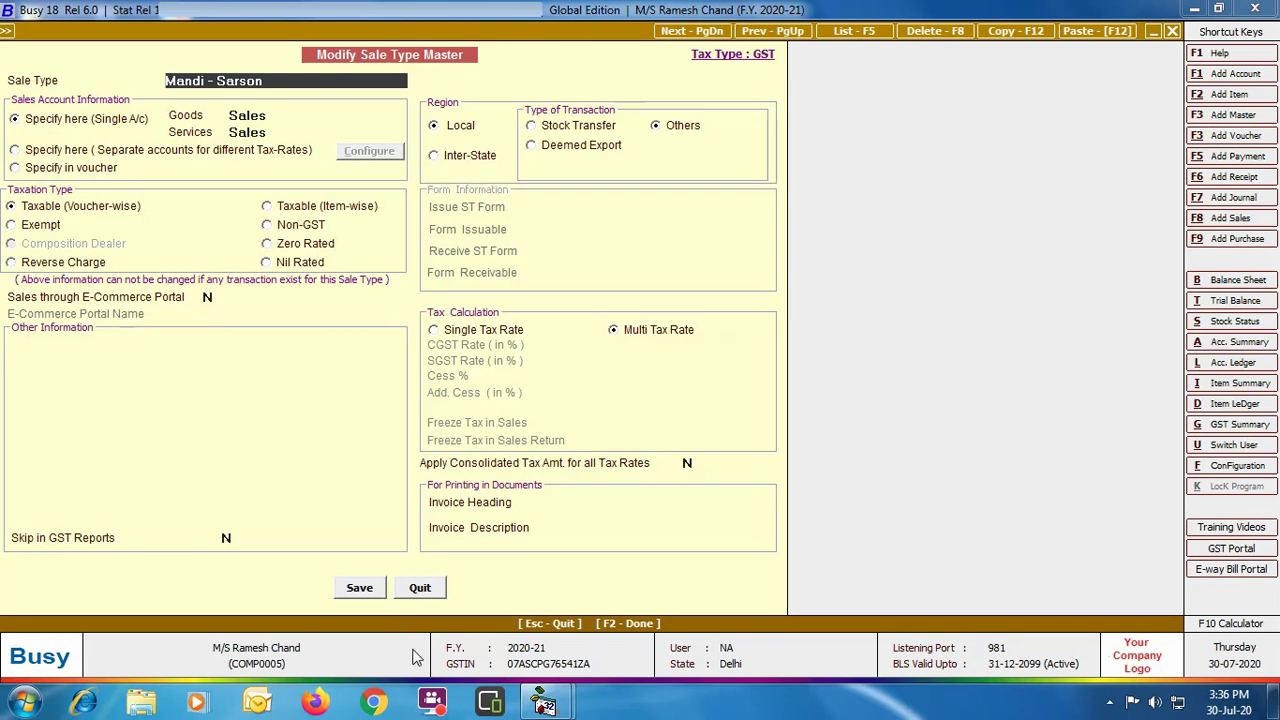
{"action": "left_click", "coordinate": [436, 589]}
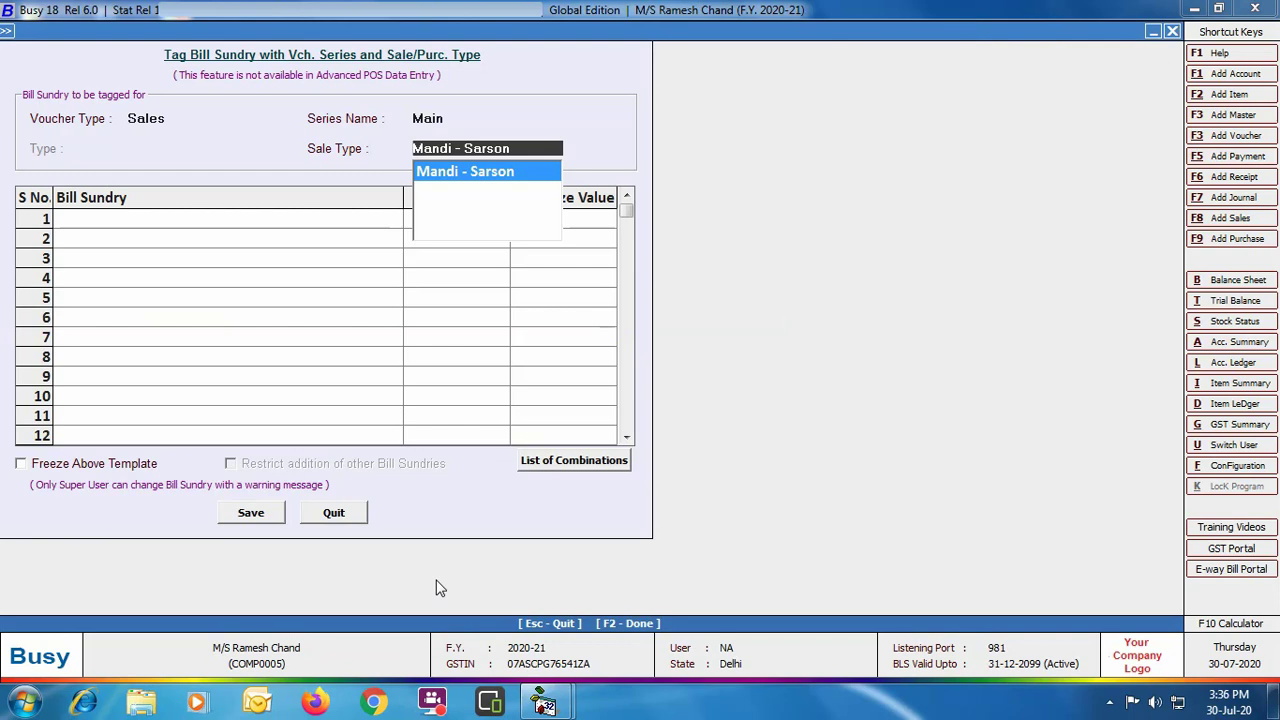
{"action": "key", "text": "Return"}
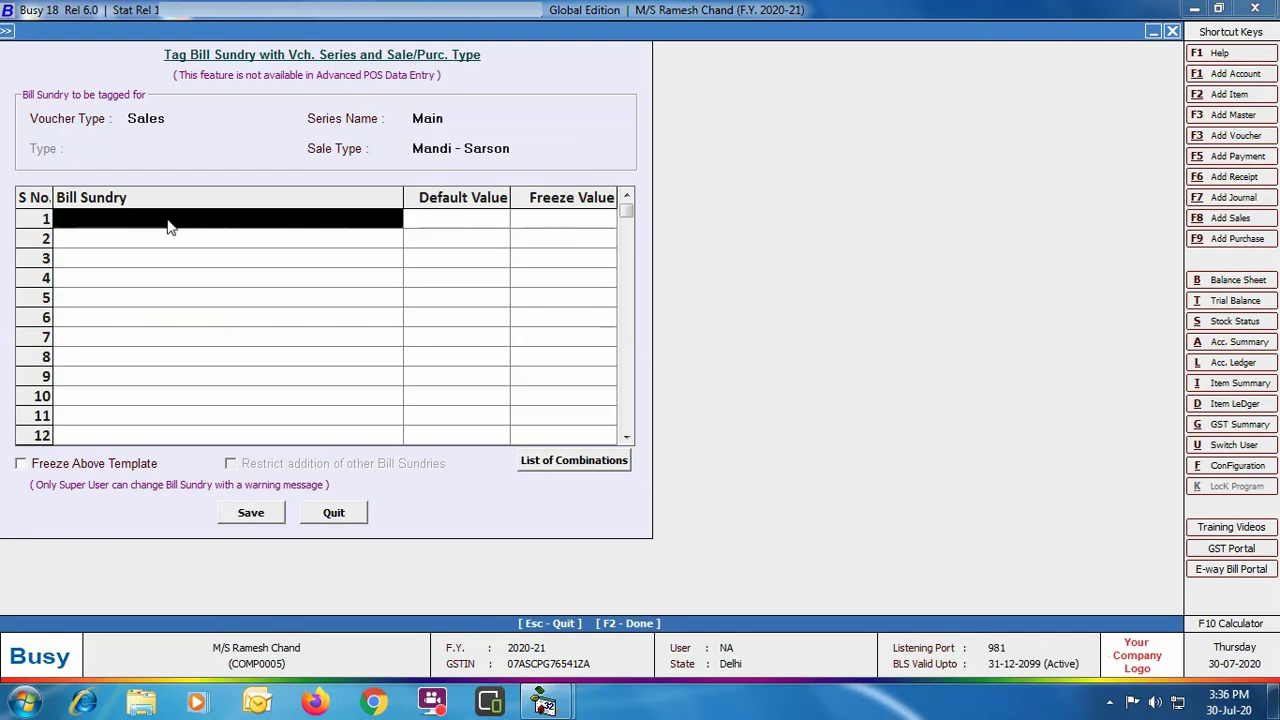
Add Adhat as the first tagged bill sundry with its default value unfrozen, and review its bill sundry master.
{"action": "type", "text": "ad"}
{"action": "key", "text": "Down"}
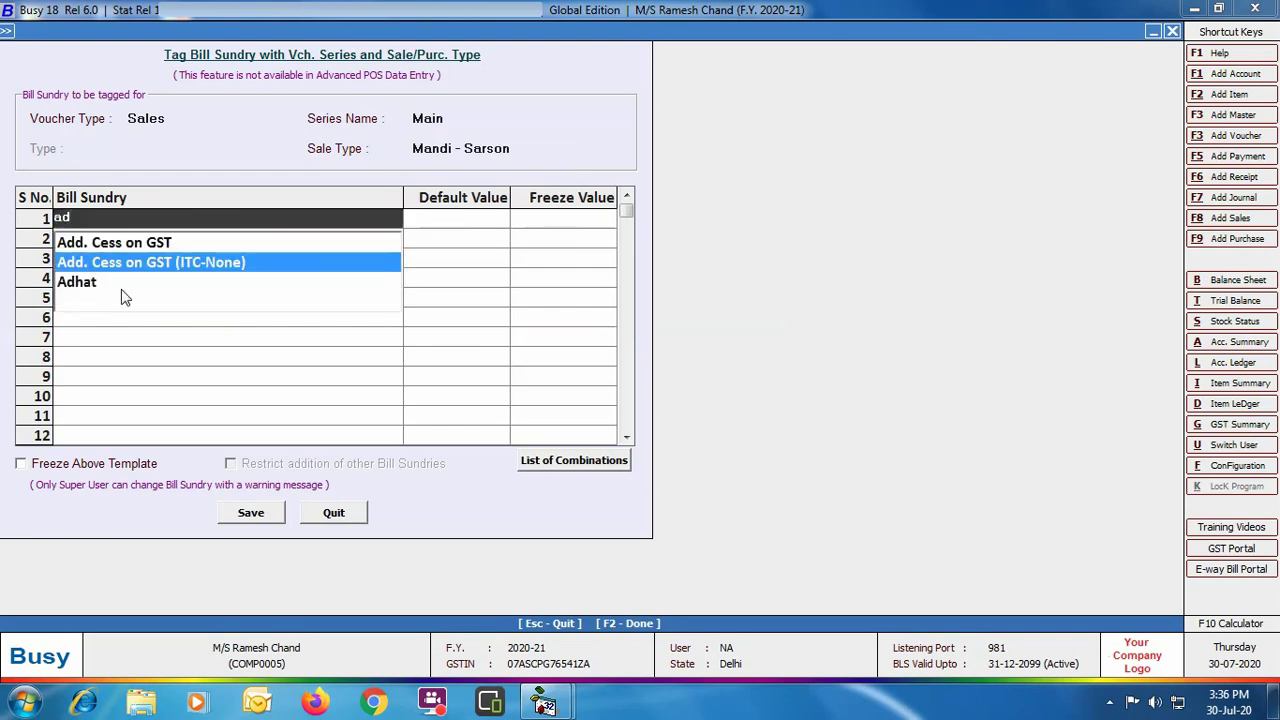
{"action": "key", "text": "Down"}
{"action": "key", "text": "Return"}
{"action": "left_click", "coordinate": [115, 226]}
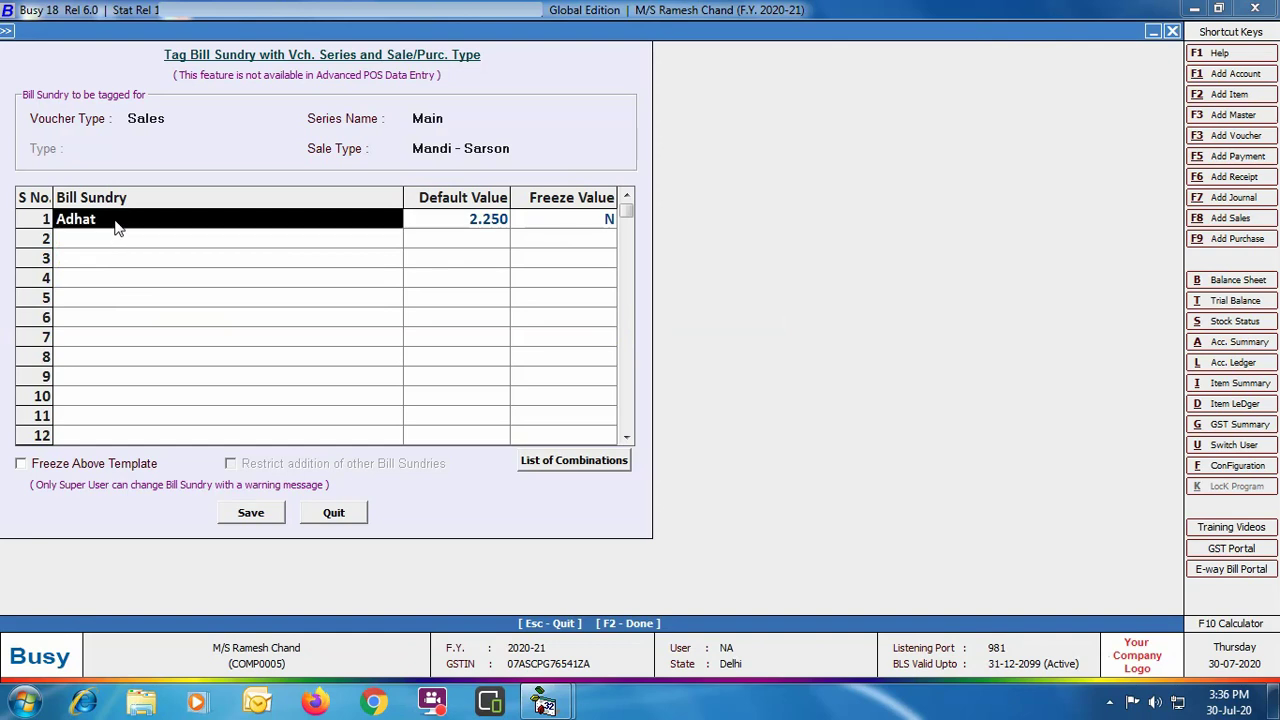
{"action": "key", "text": "alt+m"}
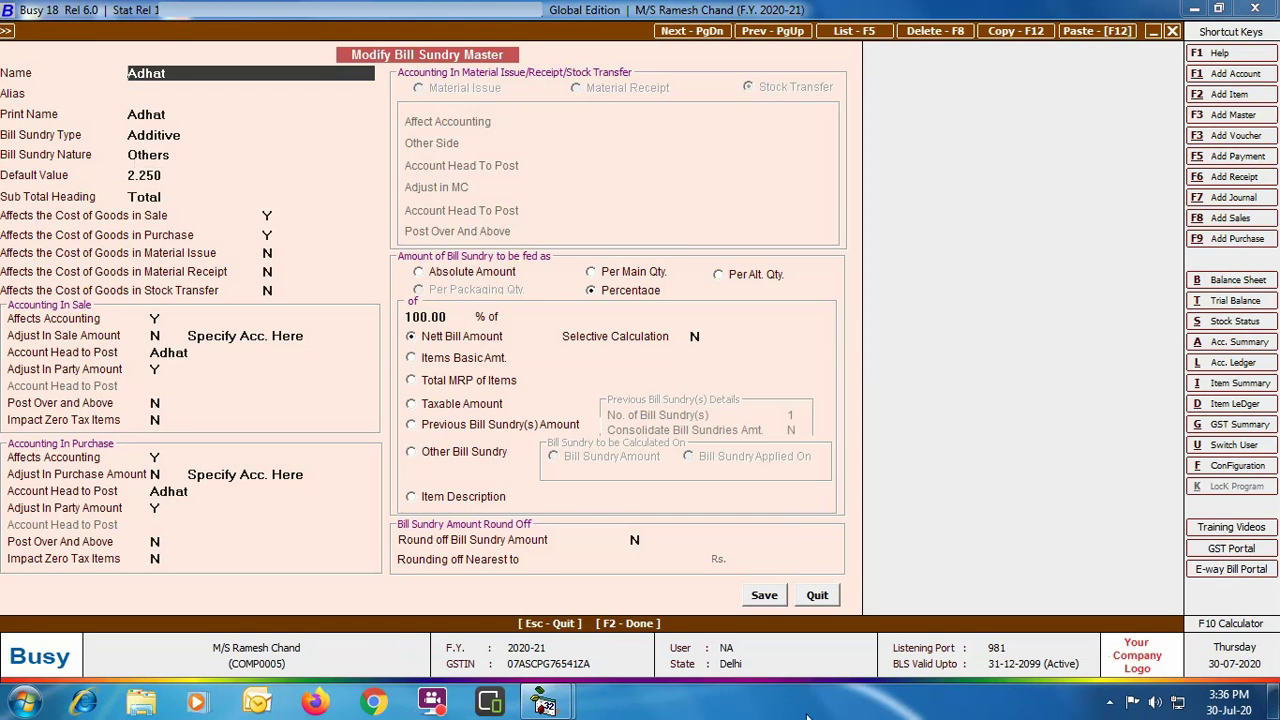
{"action": "left_click", "coordinate": [818, 597]}
{"action": "key", "text": "Return"}
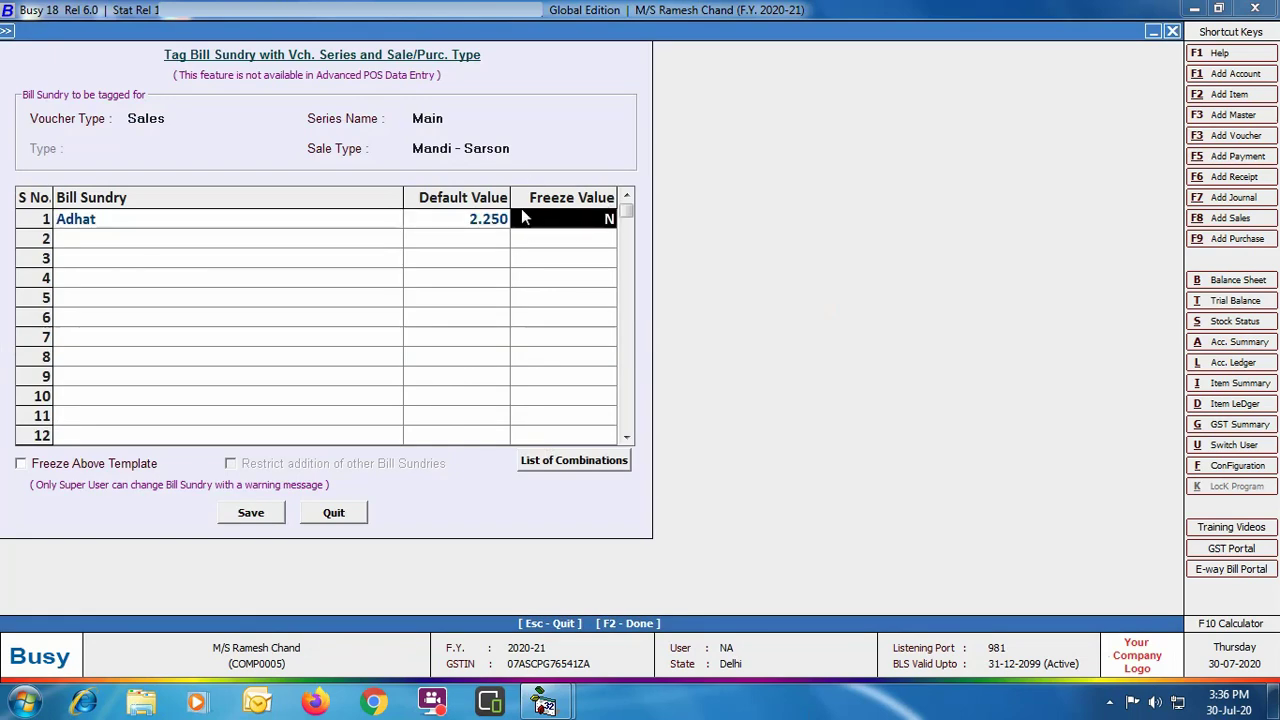
{"action": "key", "text": "Return"}
Add Association Fees and Mandi Tax -1.0 as the second and third tagged bill sundries, keeping their default values unfrozen.
{"action": "type", "text": "ass"}
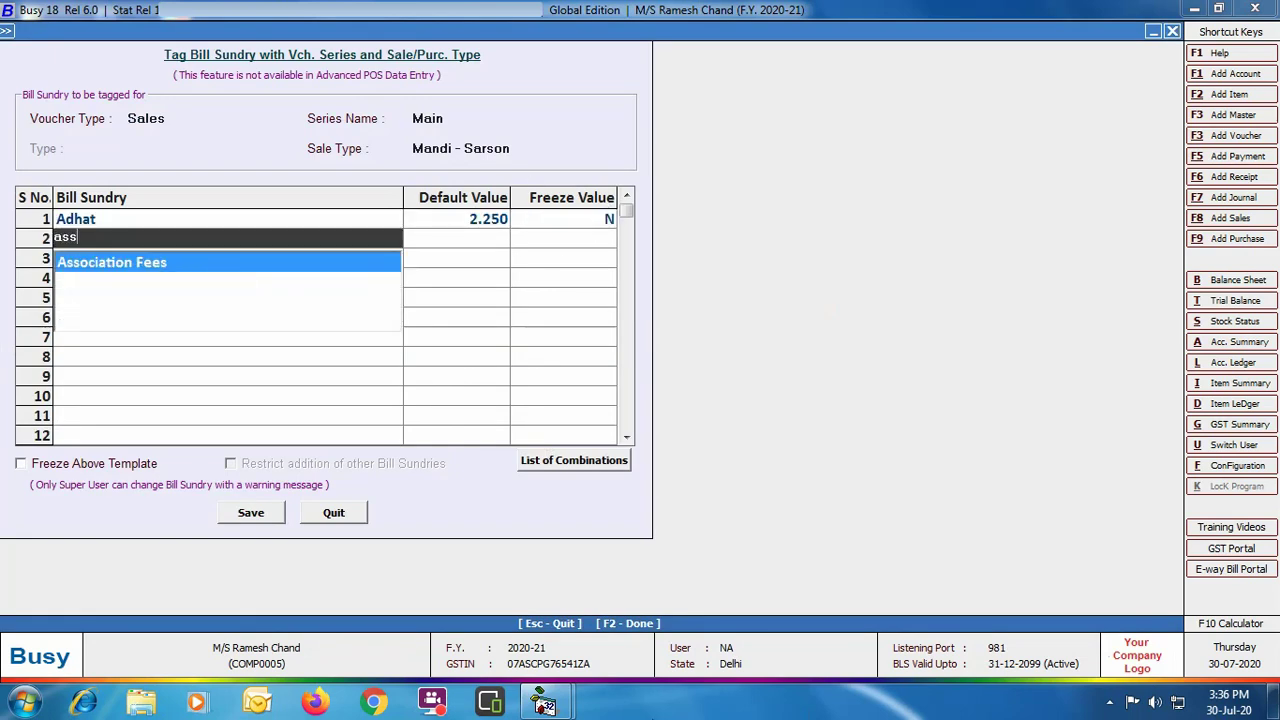
{"action": "key", "text": "Return"}
{"action": "key", "text": "Return"}
{"action": "key", "text": "Return"}
{"action": "type", "text": "ma"}
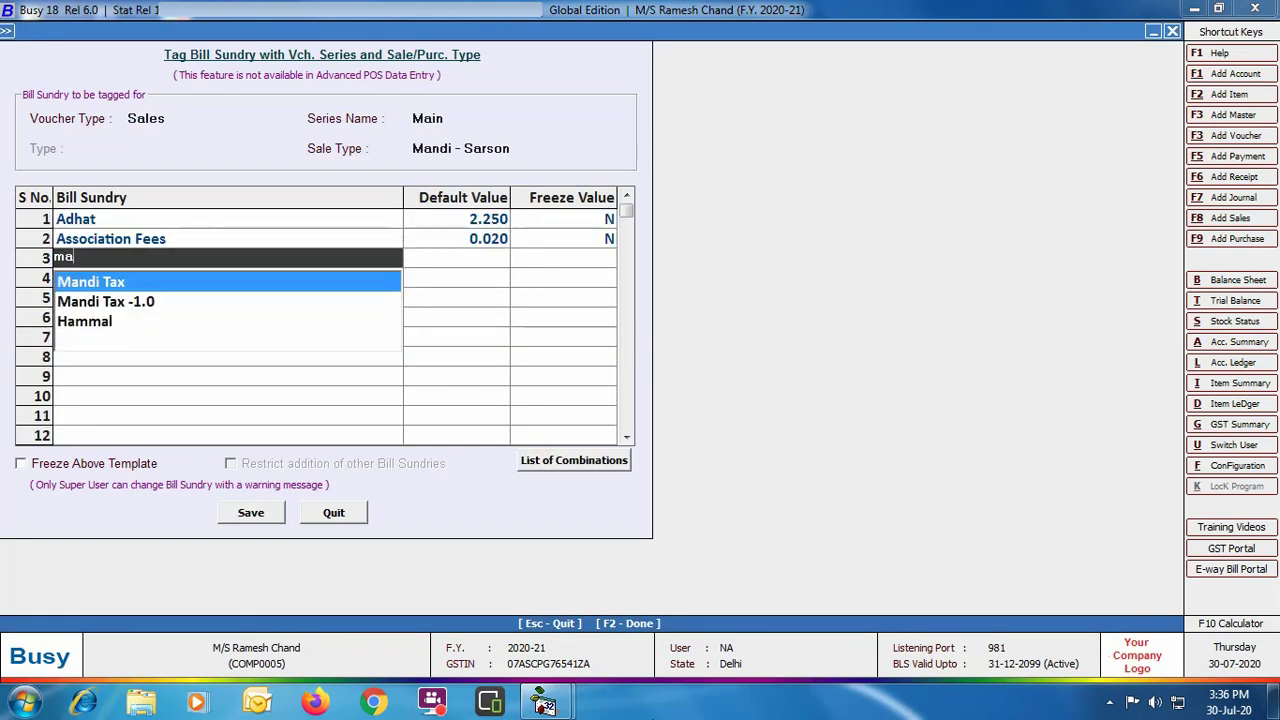
{"action": "key", "text": "Down"}
{"action": "key", "text": "Return"}
{"action": "key", "text": "Return"}
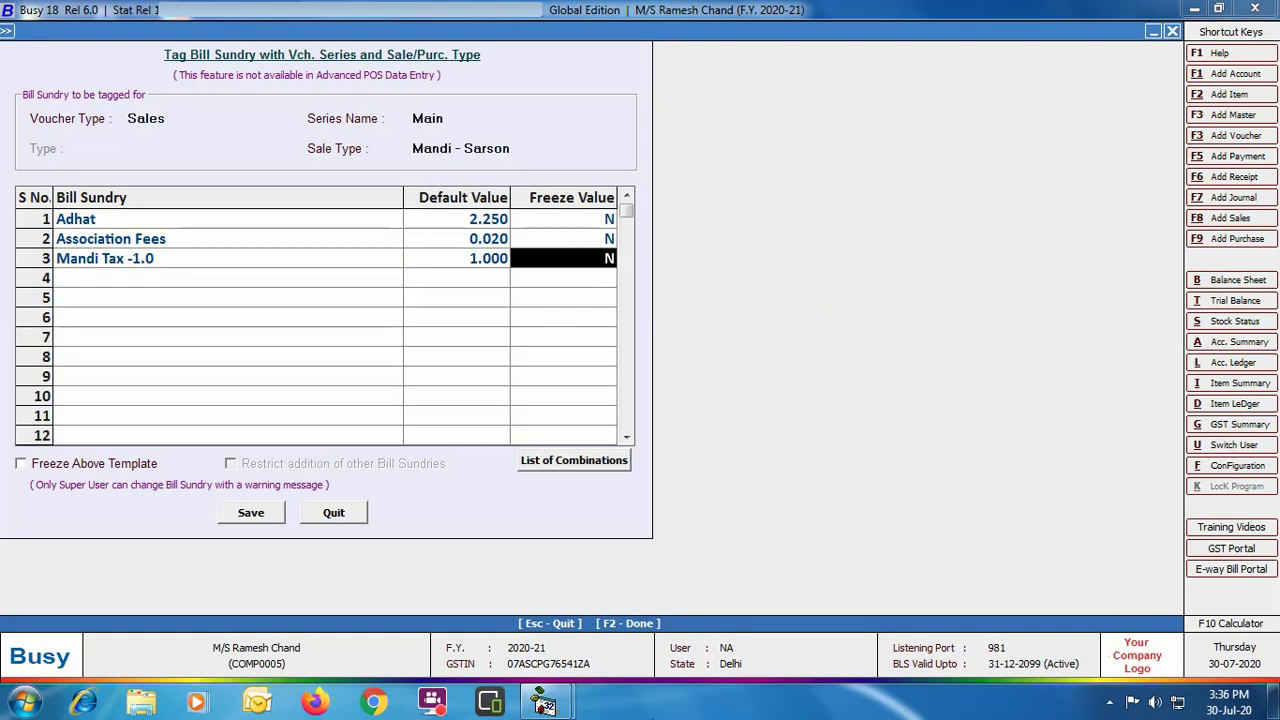
{"action": "key", "text": "Return"}
Add Tulai and KKC as the fourth and fifth tagged bill sundries, keeping their default values unfrozen.
{"action": "type", "text": "tu"}
{"action": "key", "text": "Return"}
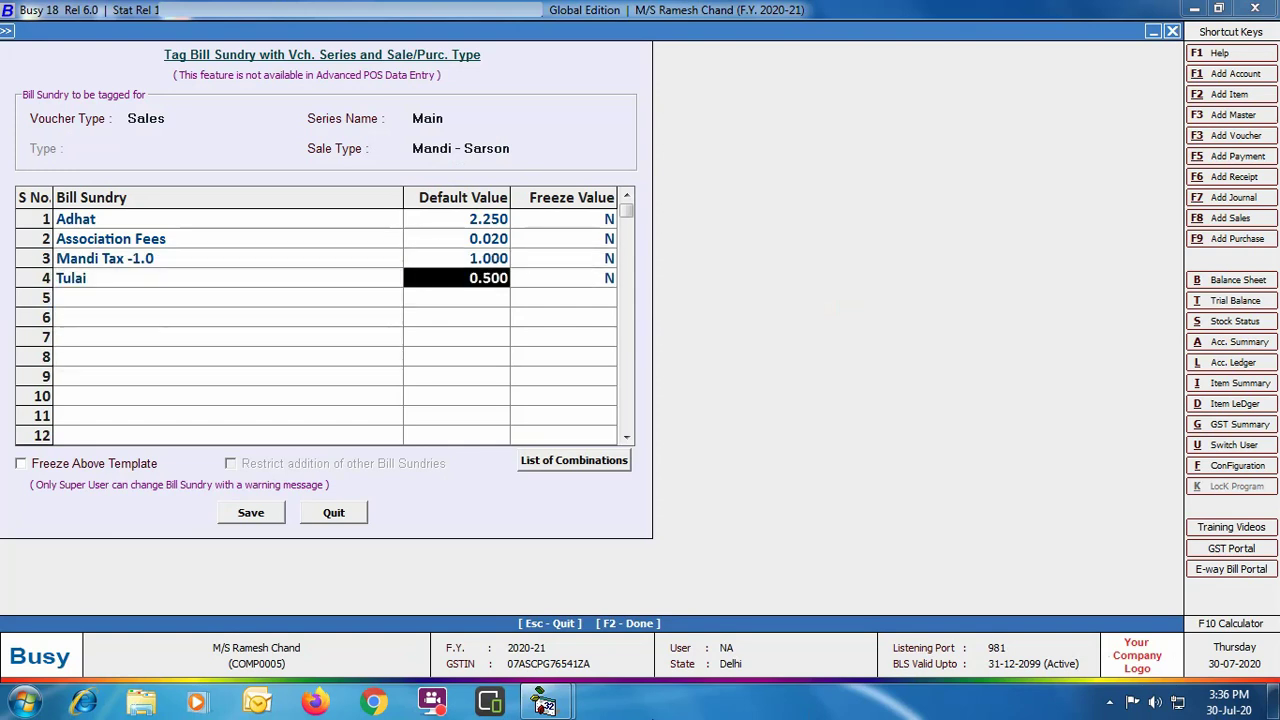
{"action": "key", "text": "Return"}
{"action": "key", "text": "Return"}
{"action": "type", "text": "kk"}
{"action": "key", "text": "Return"}
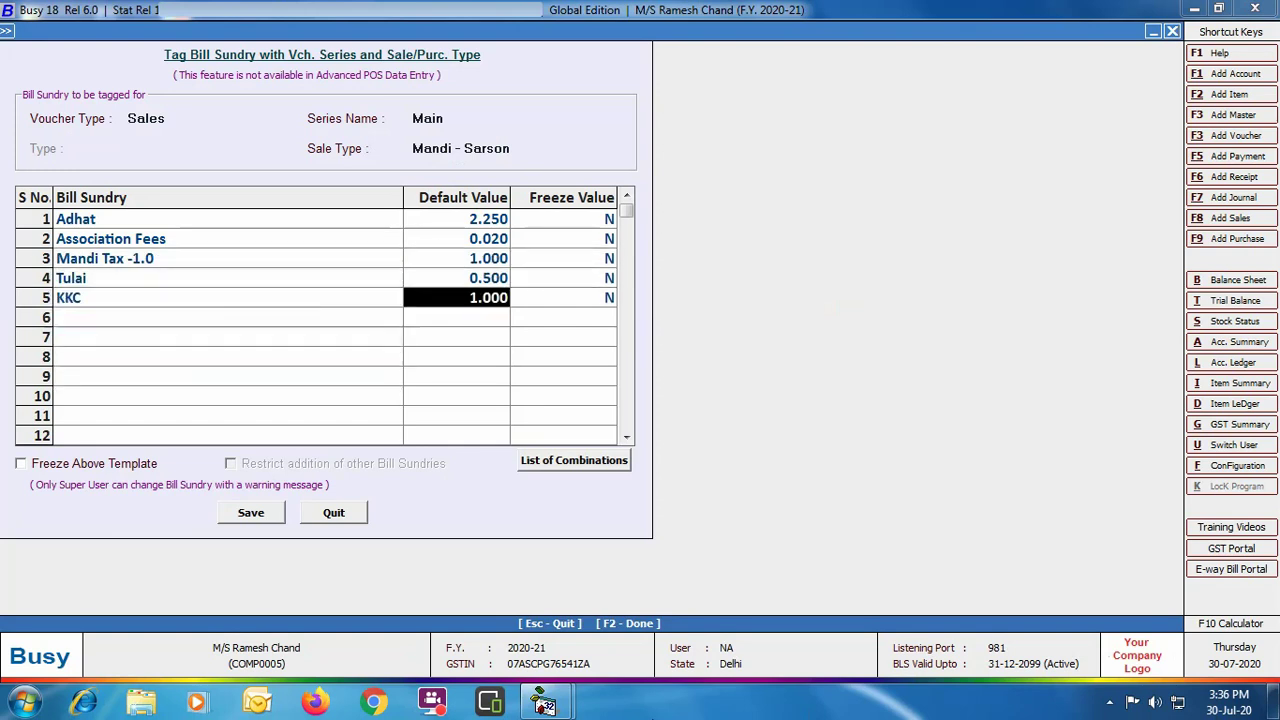
{"action": "key", "text": "Return"}
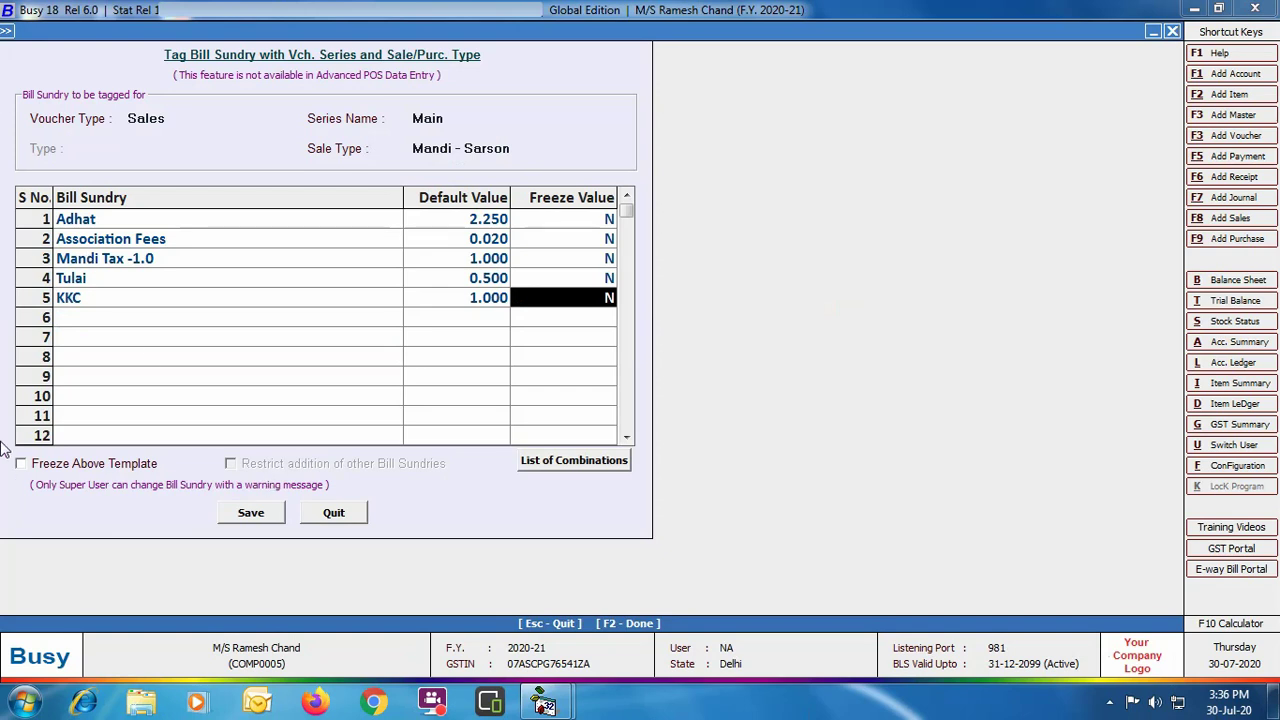
Save the bill sundry tagging and close the tagging form.
{"action": "left_click", "coordinate": [254, 516]}
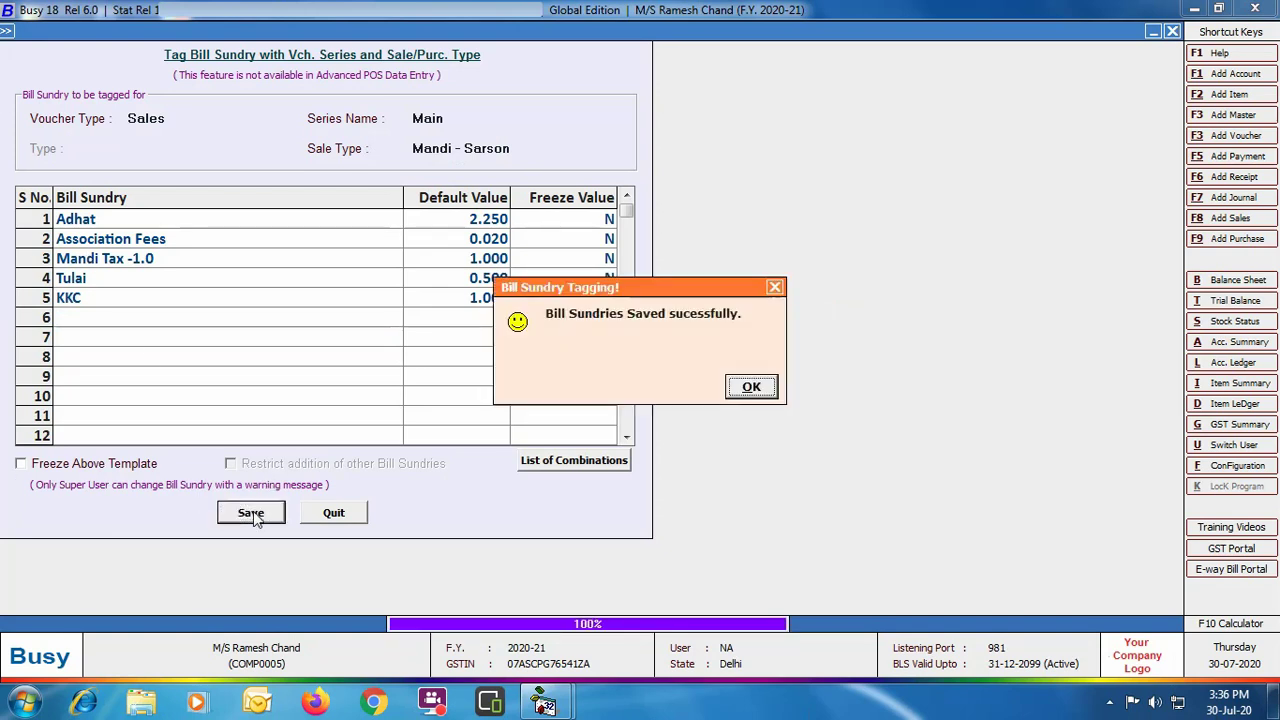
{"action": "key", "text": "Return"}
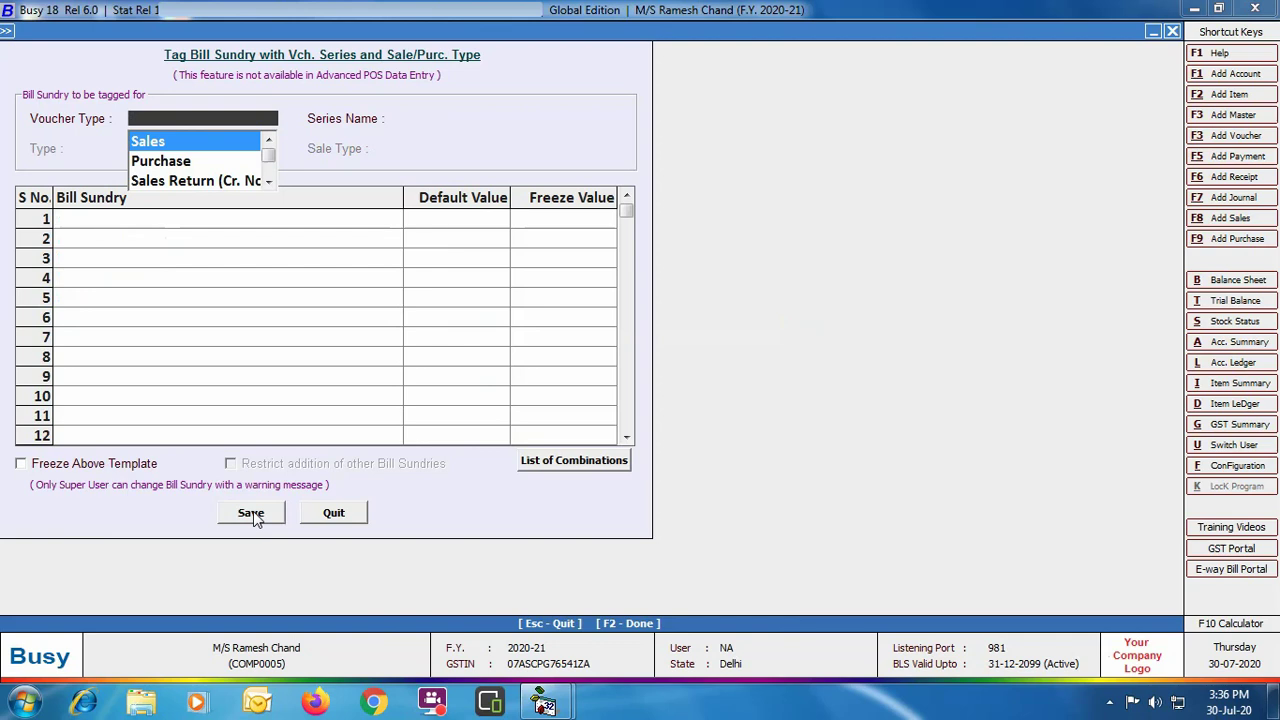
{"action": "left_click", "coordinate": [333, 513]}
{"action": "key", "text": "Return"}
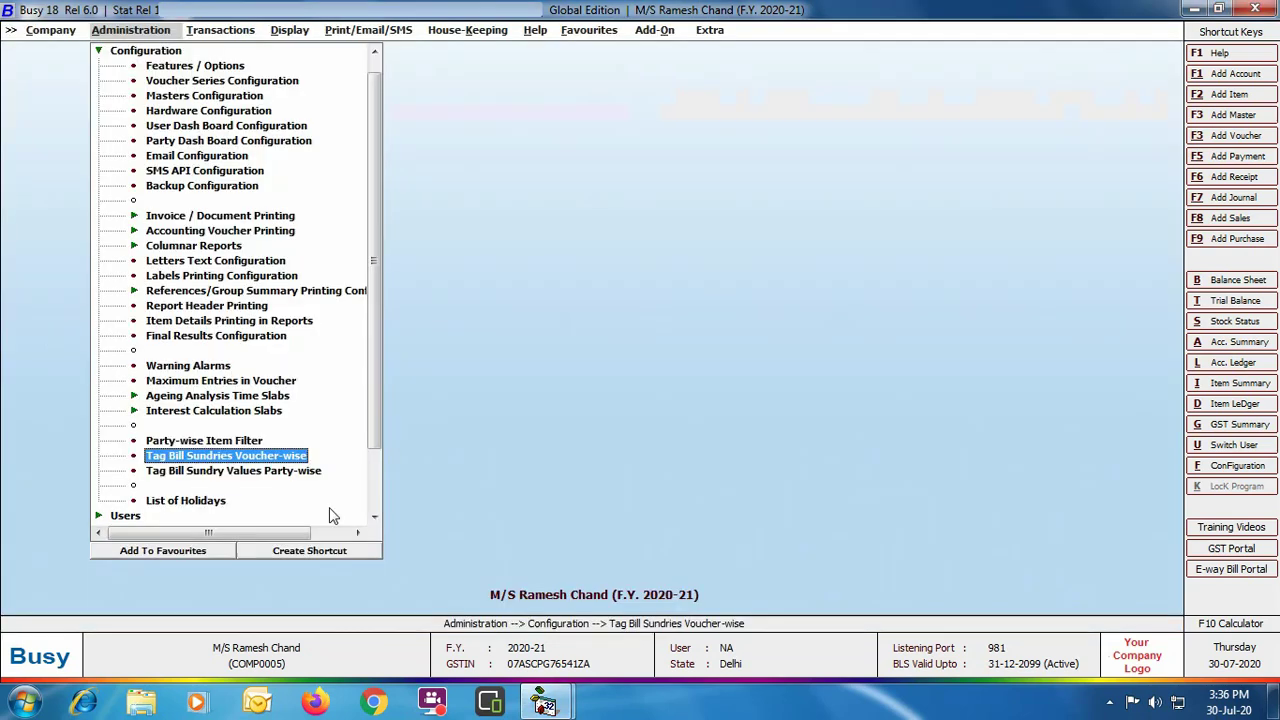
Open the Sarson item master, examine its unit, conversion and default unit settings, and close it without changes.
{"action": "left_click", "coordinate": [128, 52]}
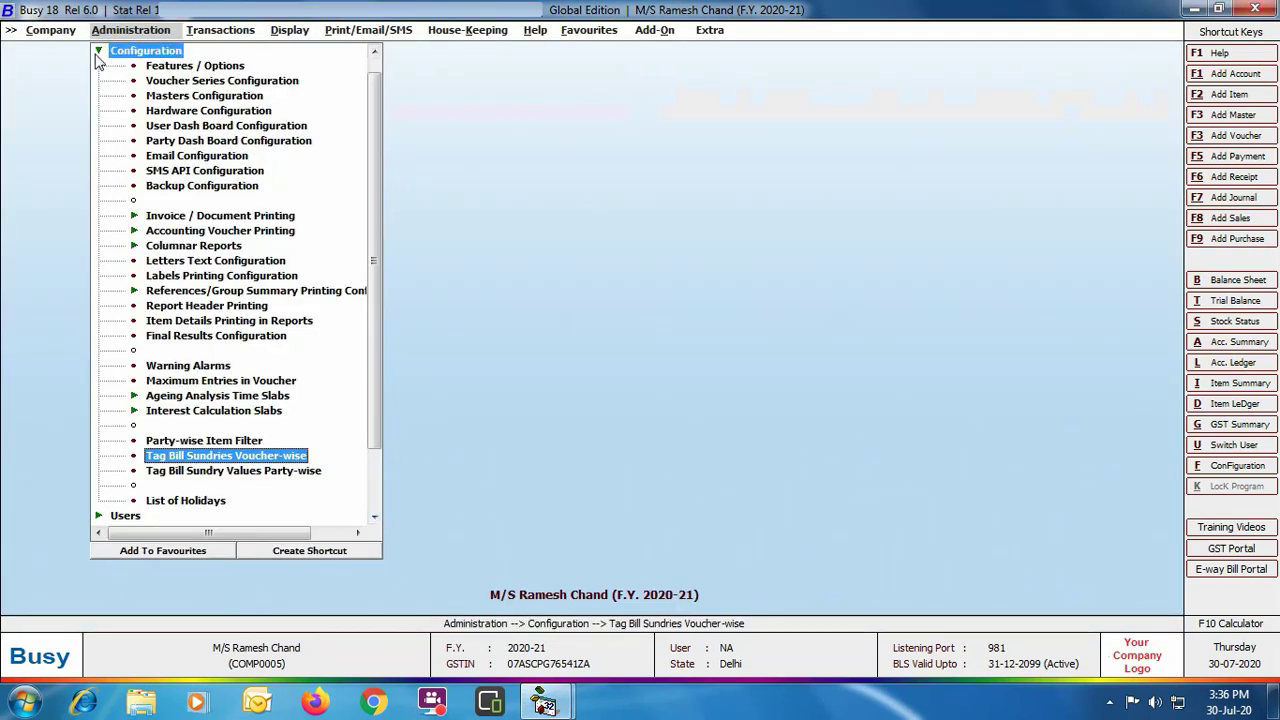
{"action": "left_click", "coordinate": [133, 52]}
{"action": "left_click", "coordinate": [164, 126]}
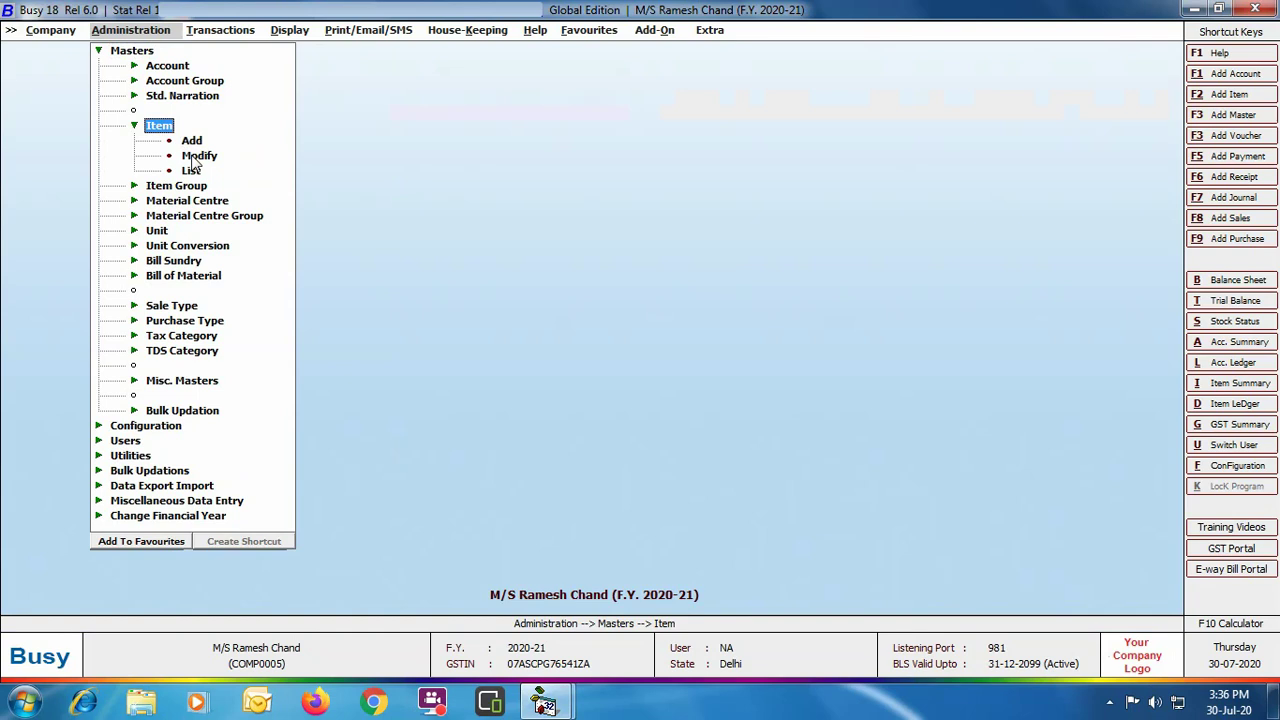
{"action": "double_click", "coordinate": [197, 157]}
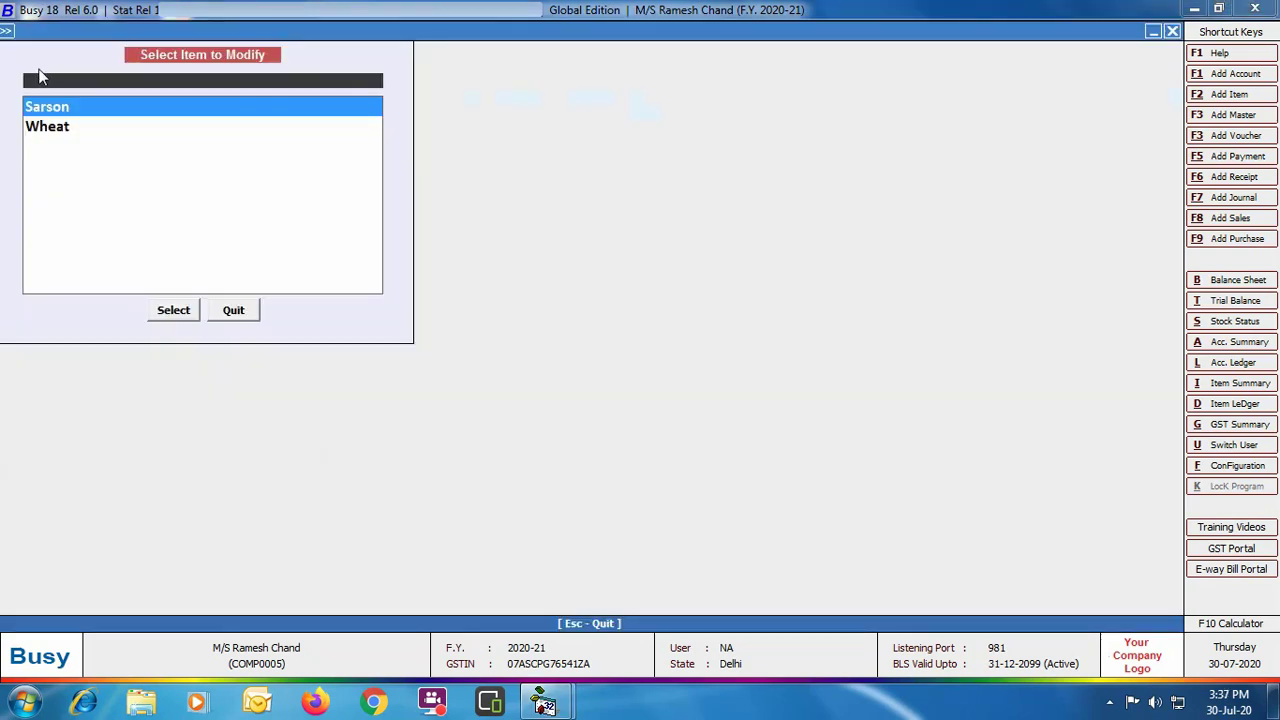
{"action": "double_click", "coordinate": [108, 112]}
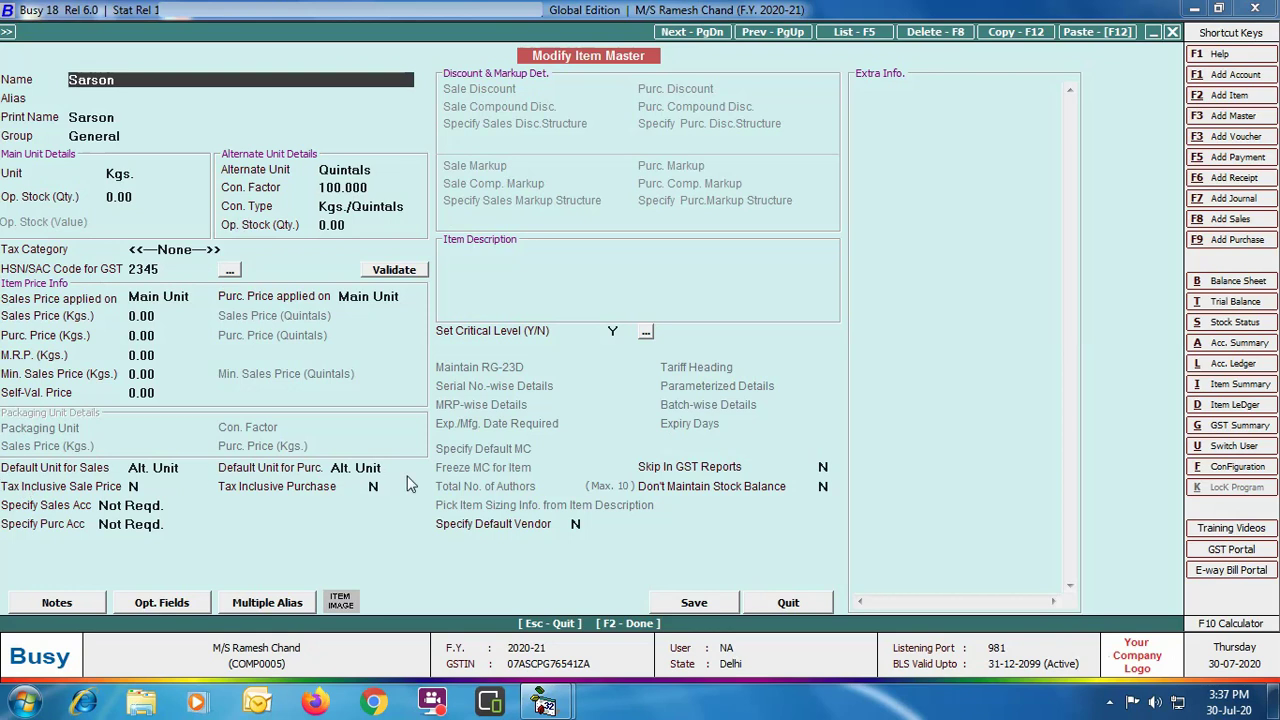
{"action": "left_click", "coordinate": [814, 603]}
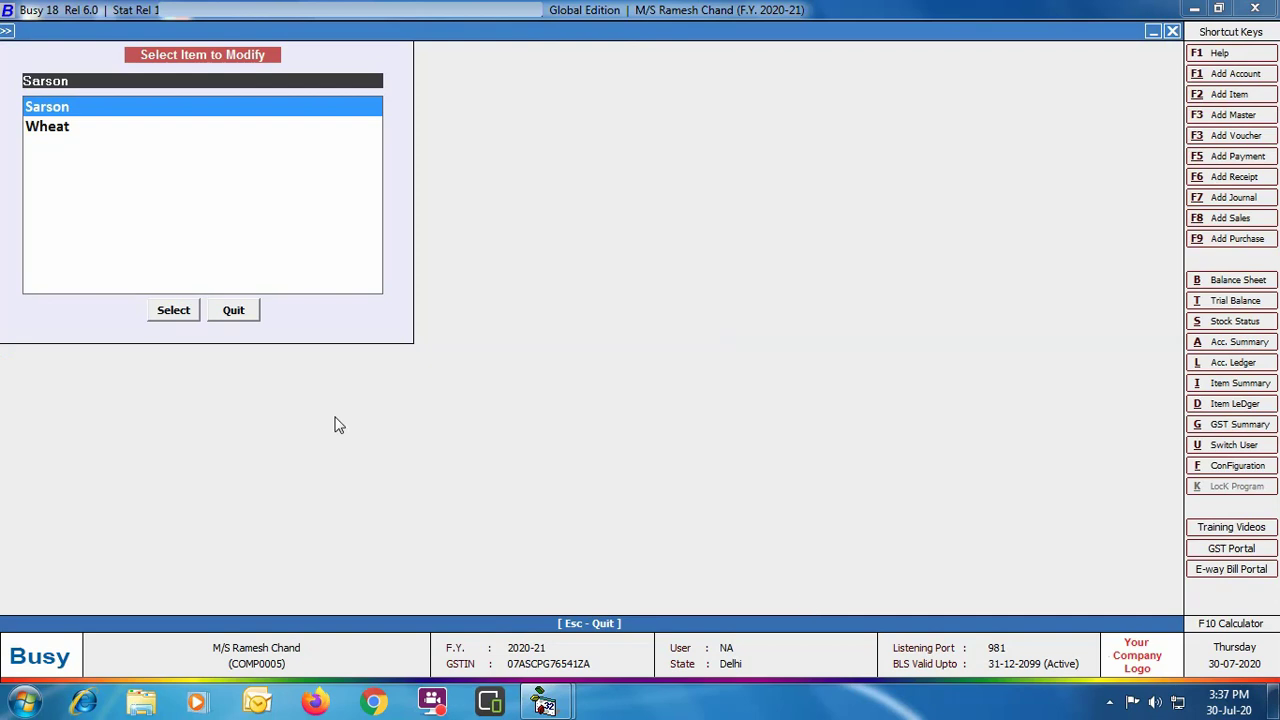
{"action": "left_click", "coordinate": [235, 311]}
Start a new purchase voucher in the Vik Parchi series, dated 10-07-2020, keeping the automatic voucher number.
{"action": "left_click", "coordinate": [219, 32]}
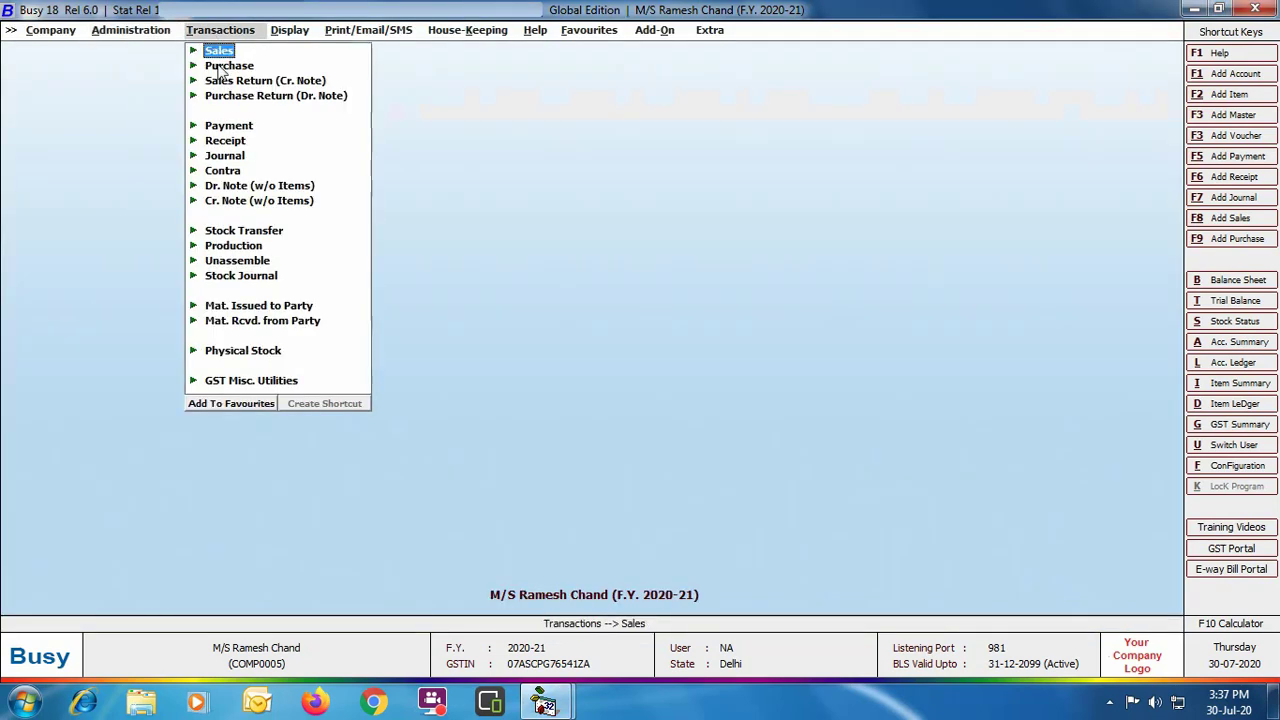
{"action": "left_click", "coordinate": [222, 66]}
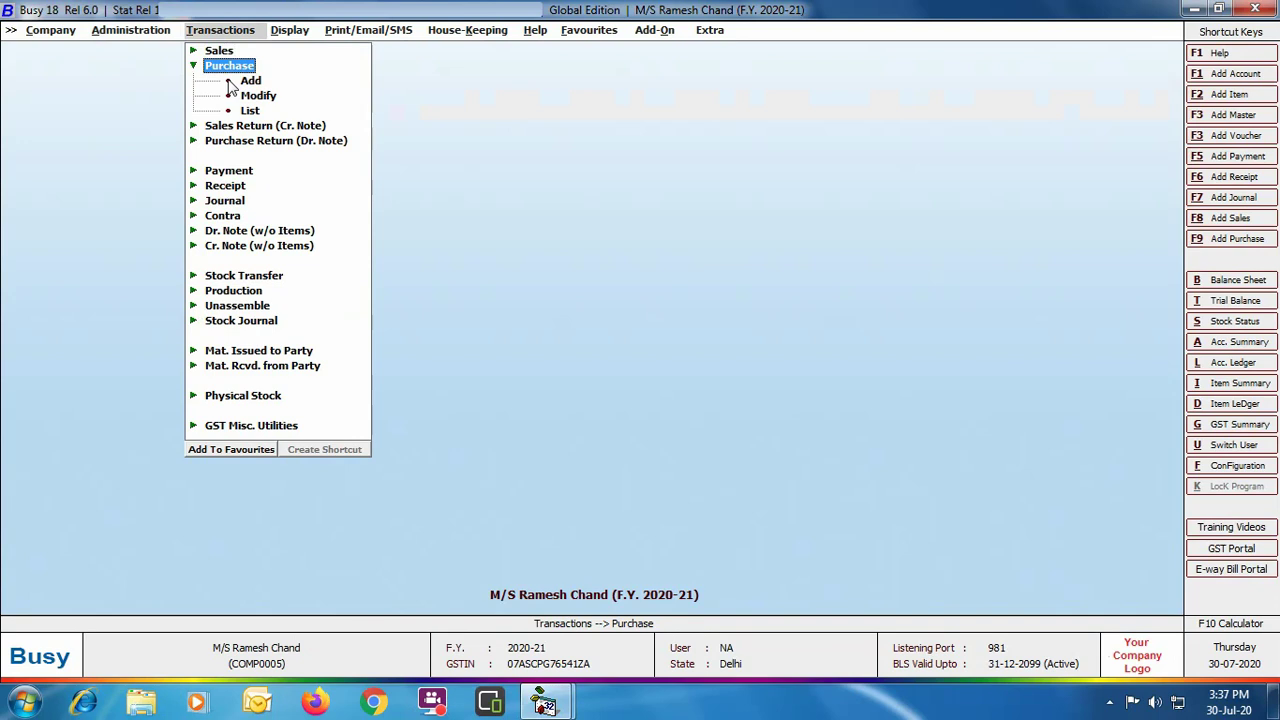
{"action": "left_click", "coordinate": [251, 84]}
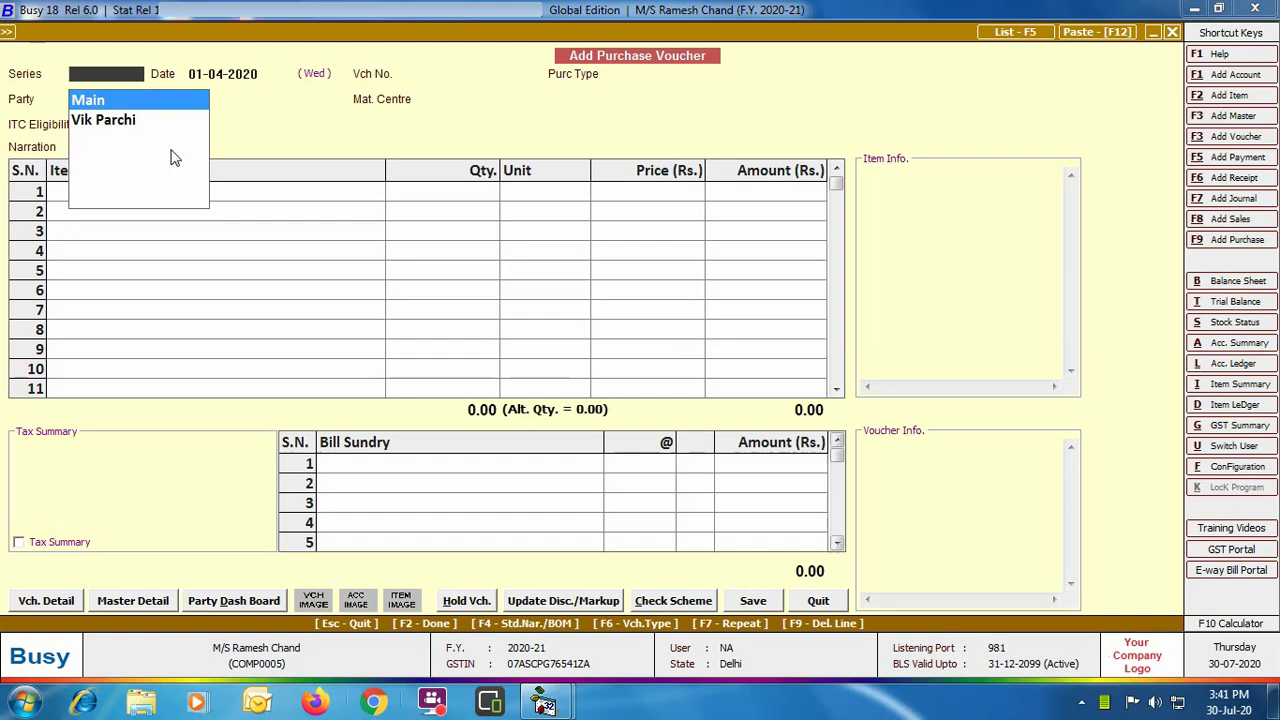
{"action": "key", "text": "Down"}
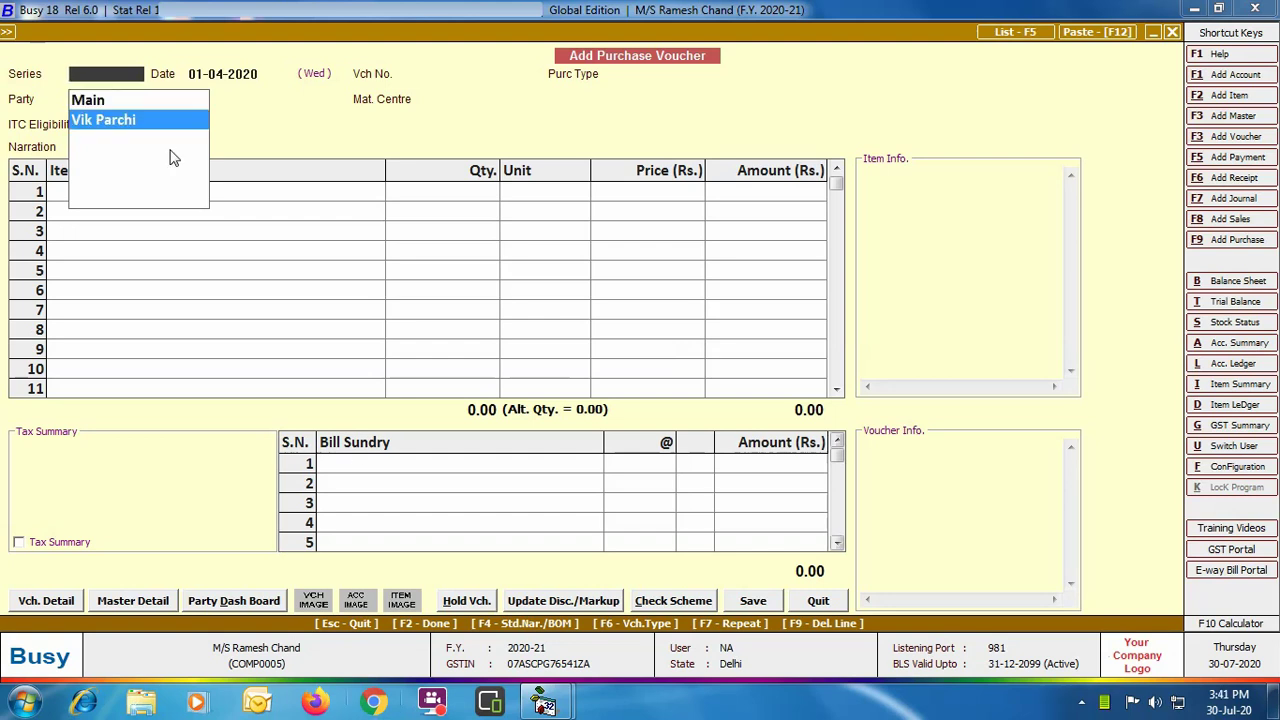
{"action": "key", "text": "Return"}
{"action": "type", "text": "10-07"}
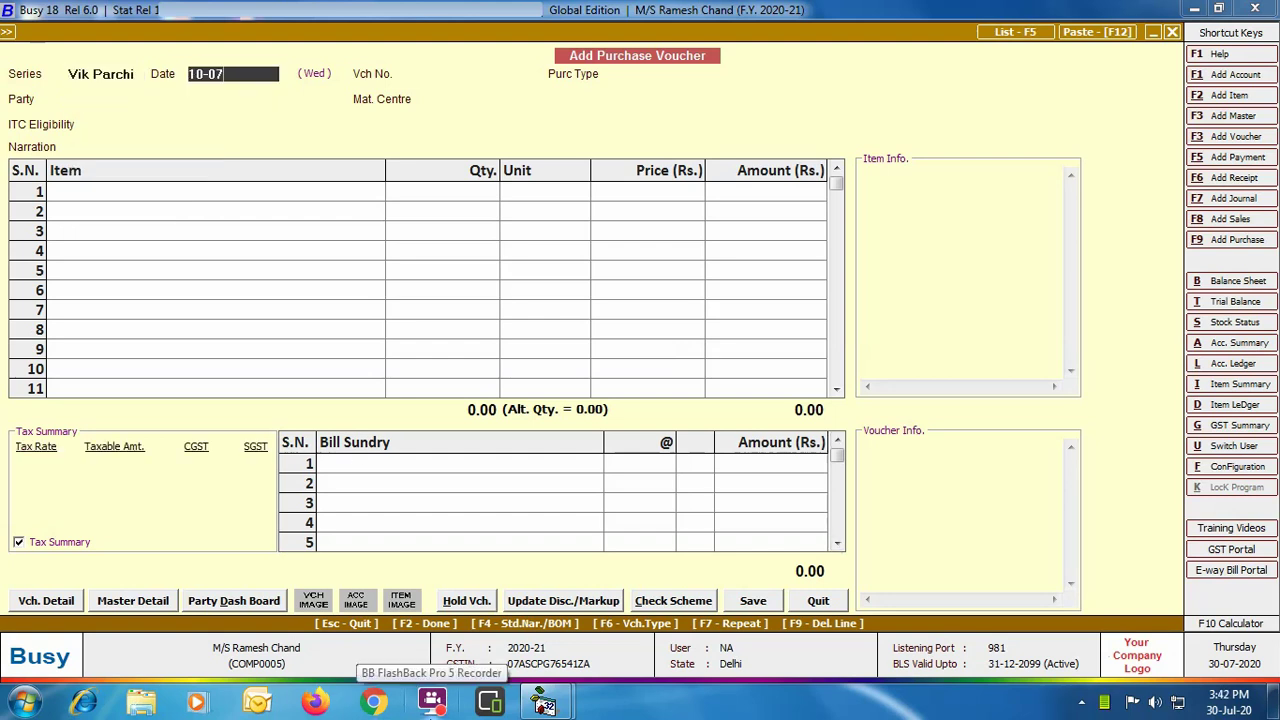
{"action": "key", "text": "Return"}
{"action": "key", "text": "Return"}
Set the purchase type to L/GST-Exempt and choose the first kisan supplier as the voucher's party.
{"action": "key", "text": "Down"}
{"action": "key", "text": "Down"}
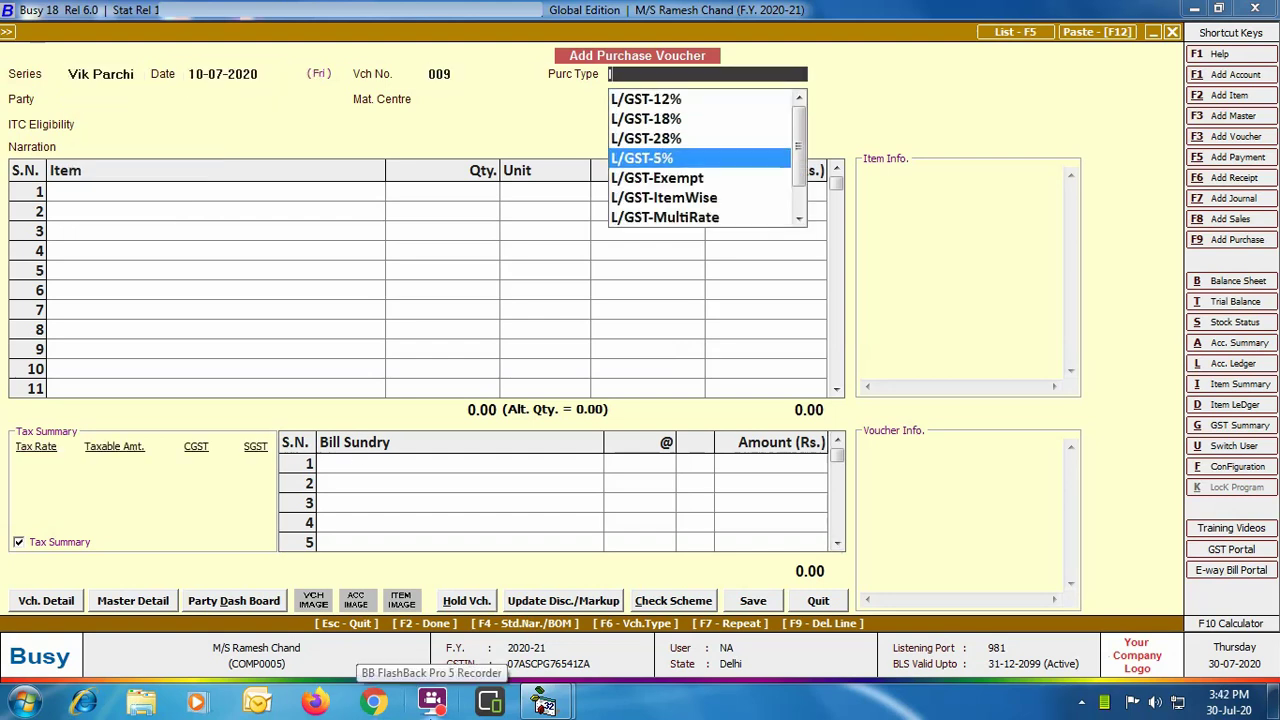
{"action": "key", "text": "Down"}
{"action": "key", "text": "Return"}
{"action": "type", "text": "gop"}
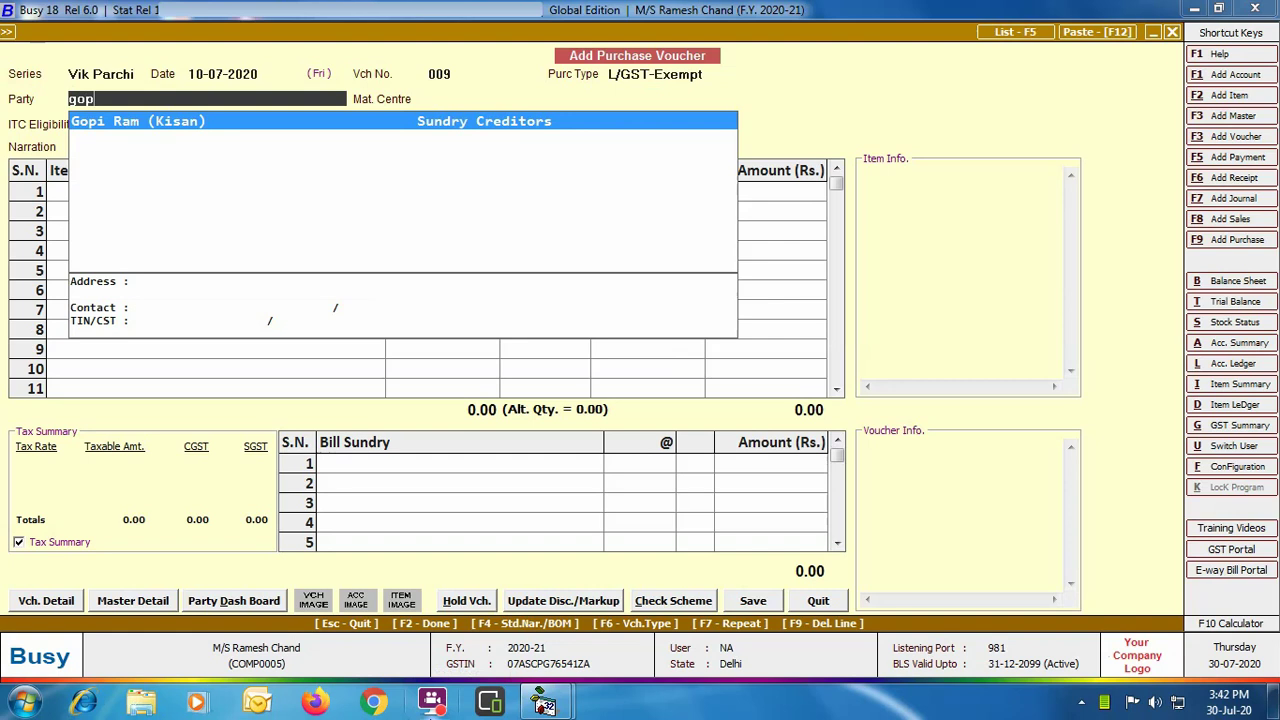
{"action": "key", "text": "Return"}
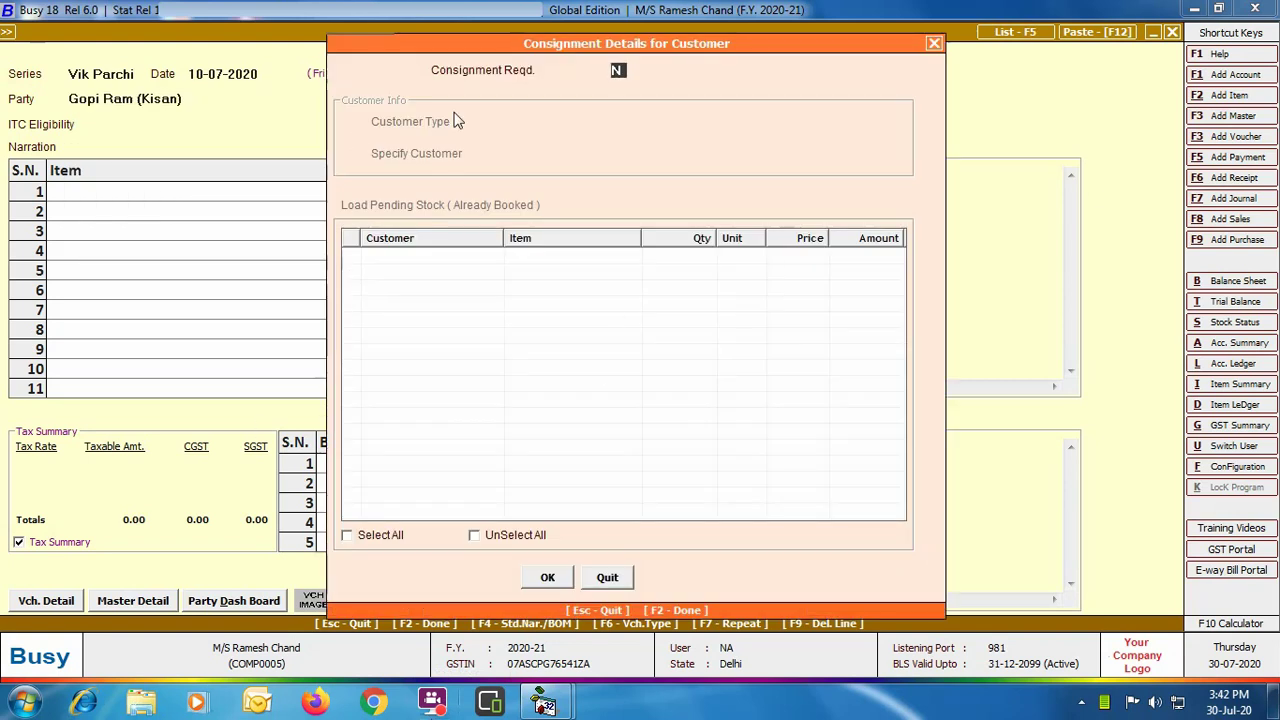
Enable consignment for a Single Customer, choose the first account marked Customer, and accept the details without loading pending stock.
{"action": "key", "text": "y"}
{"action": "key", "text": "Return"}
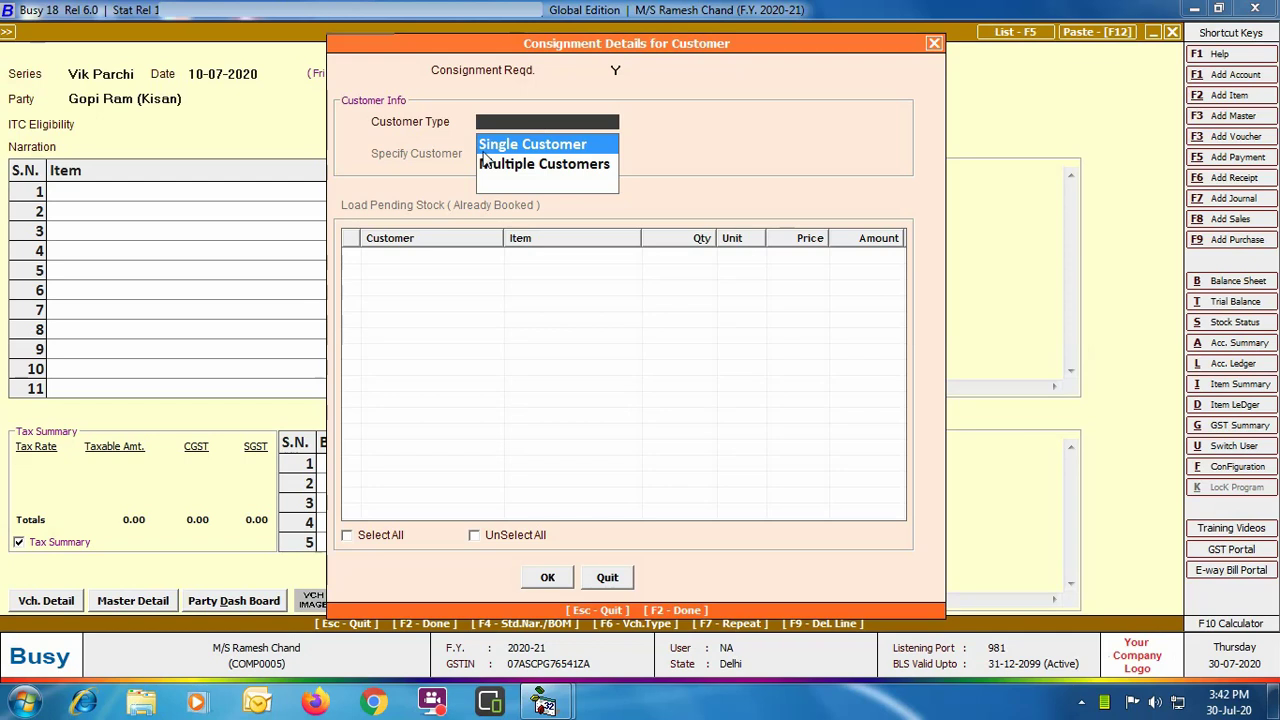
{"action": "key", "text": "Return"}
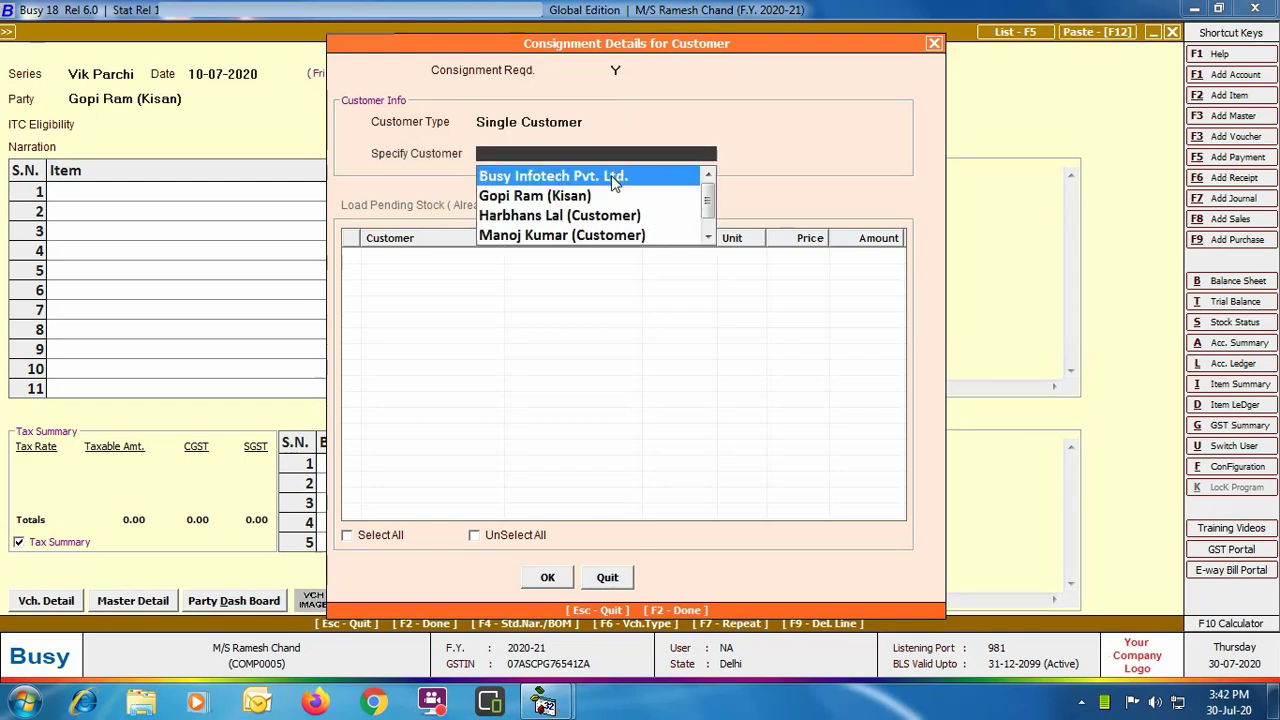
{"action": "left_click", "coordinate": [512, 212]}
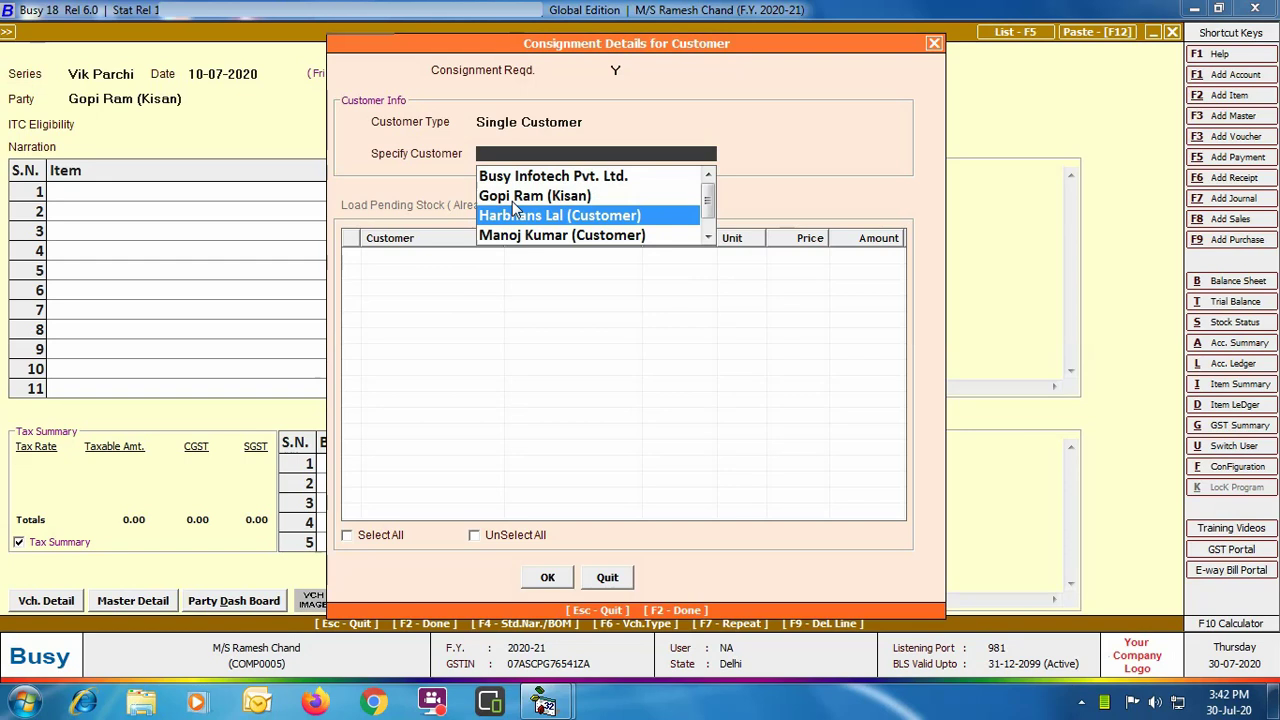
{"action": "key", "text": "Return"}
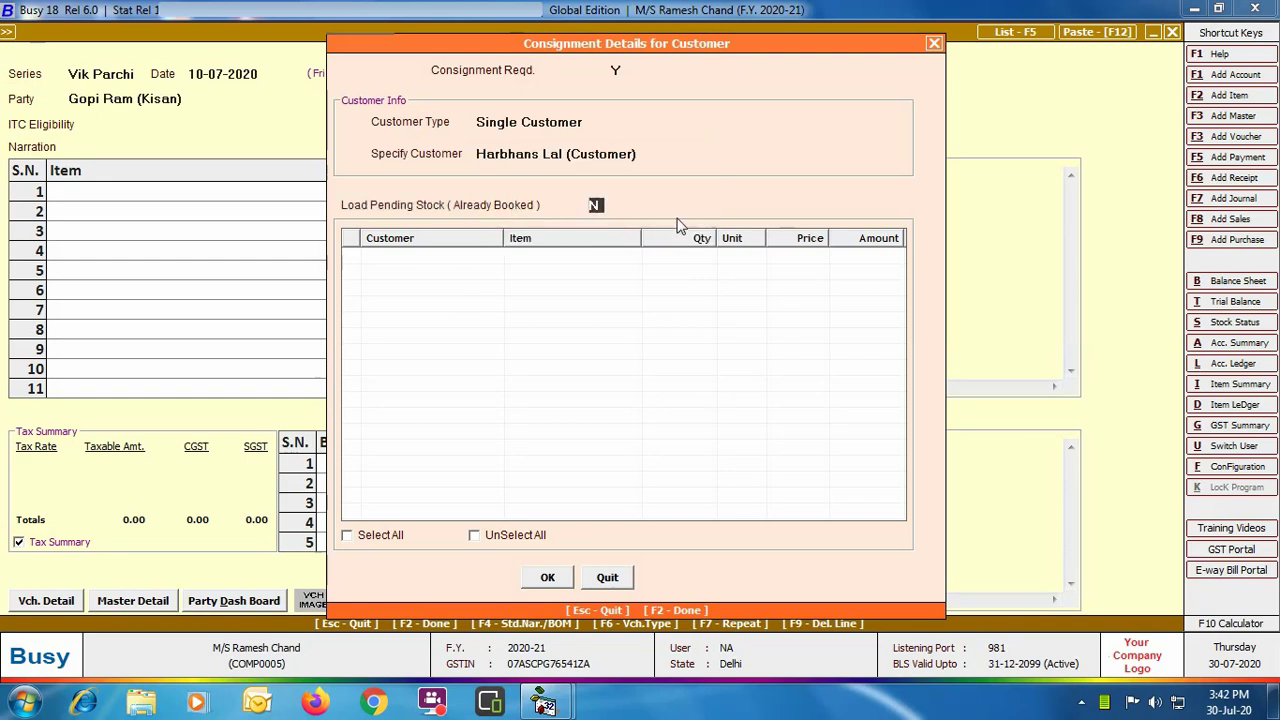
{"action": "left_click", "coordinate": [545, 577]}
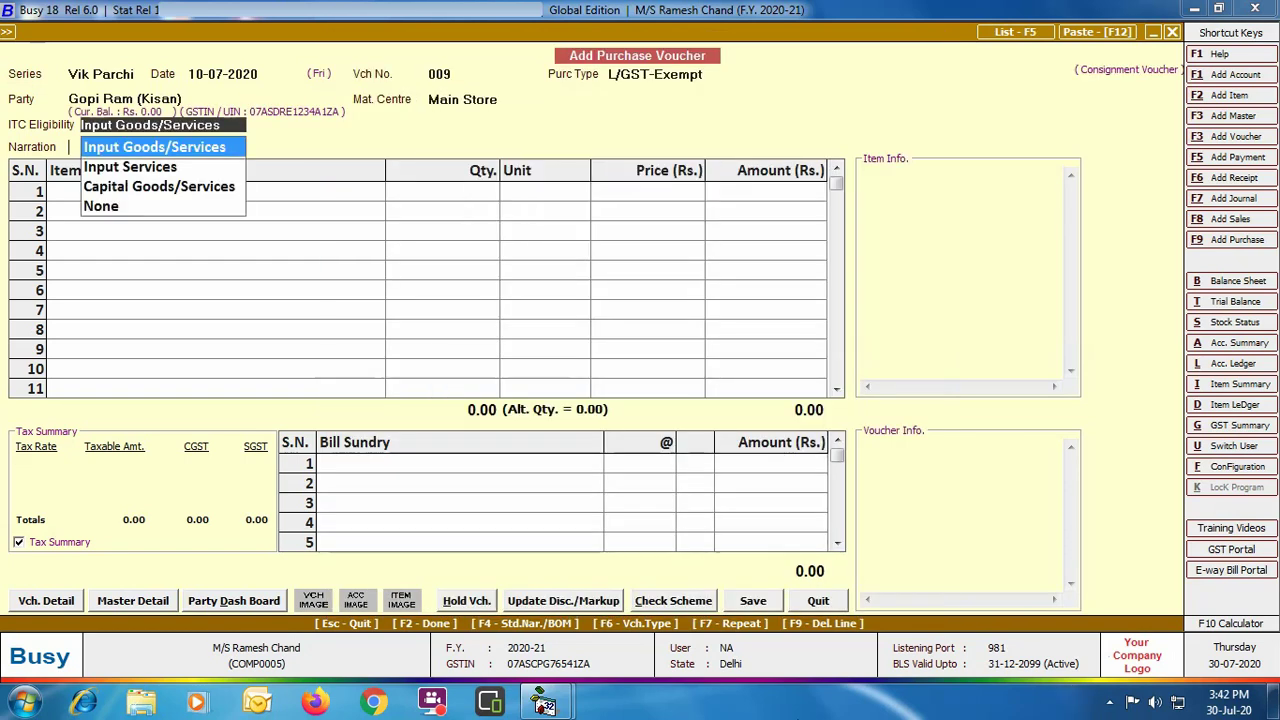
Keep ITC eligibility as Input Goods/Services and enter Sarson as the item, 100 Quintals at a price of 1,700.
{"action": "key", "text": "Return"}
{"action": "type", "text": "sar"}
{"action": "key", "text": "Return"}
{"action": "type", "text": "100"}
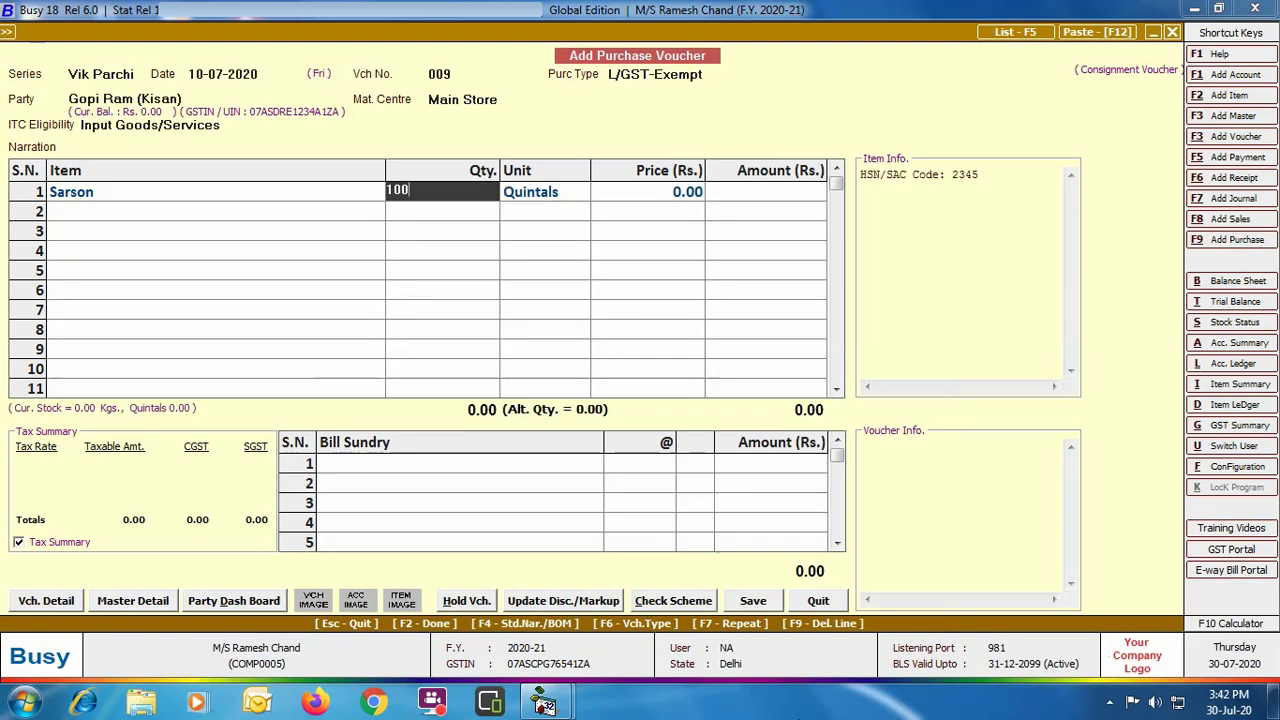
{"action": "key", "text": "Return"}
{"action": "key", "text": "Return"}
{"action": "type", "text": "1,700"}
{"action": "key", "text": "Return"}
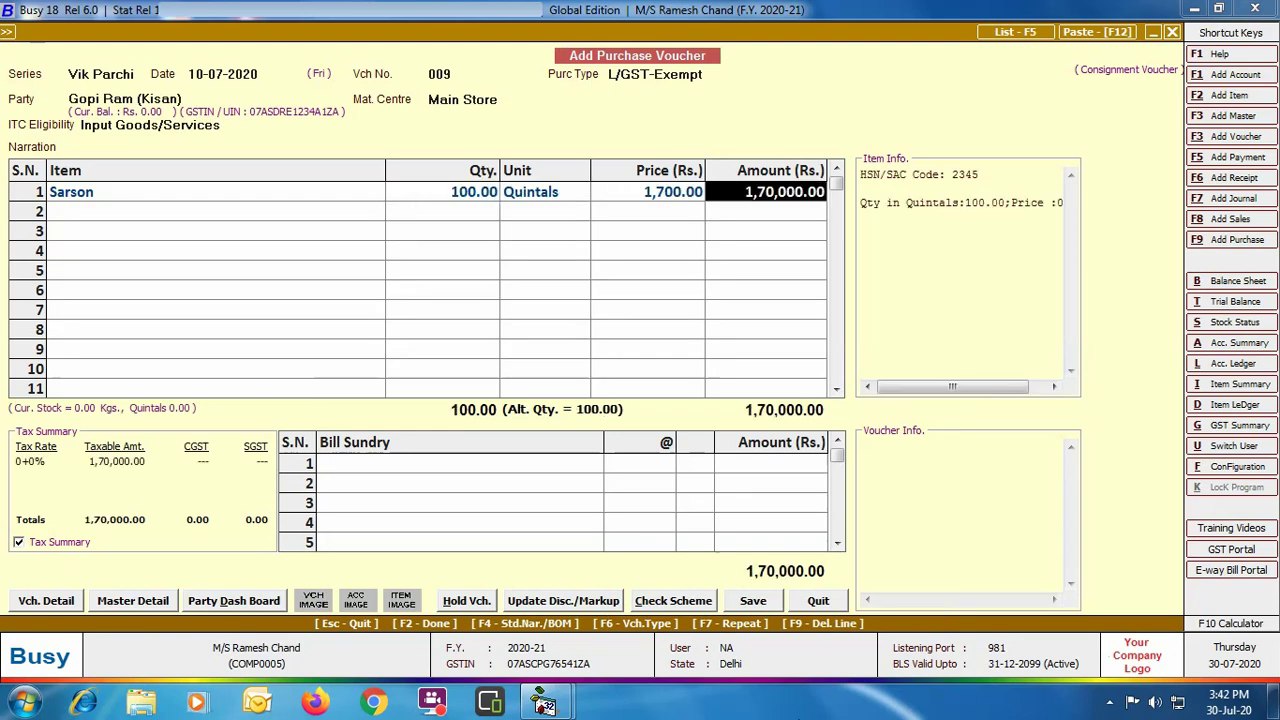
{"action": "key", "text": "Return"}
{"action": "key", "text": "Return"}
Add the Hammal bill sundry at 0.150 per kg, reviewing its master settings and closing them without changes.
{"action": "type", "text": "ha"}
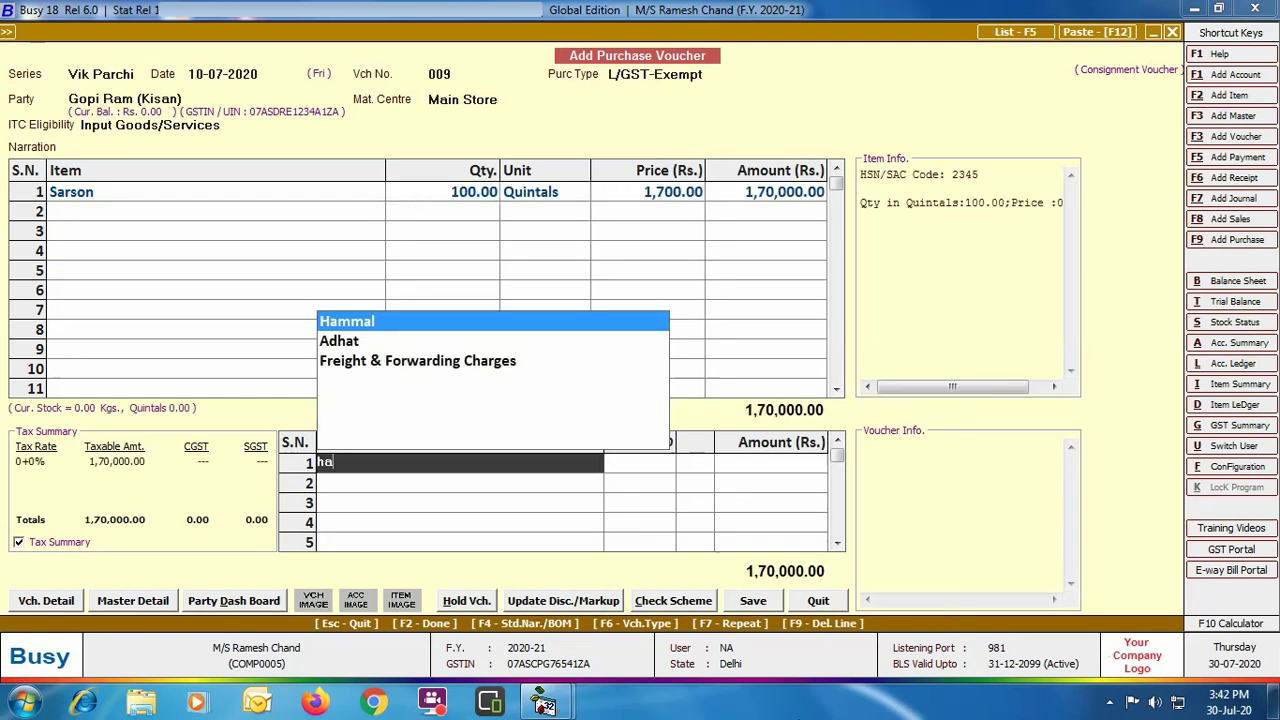
{"action": "key", "text": "Return"}
{"action": "key", "text": "Left"}
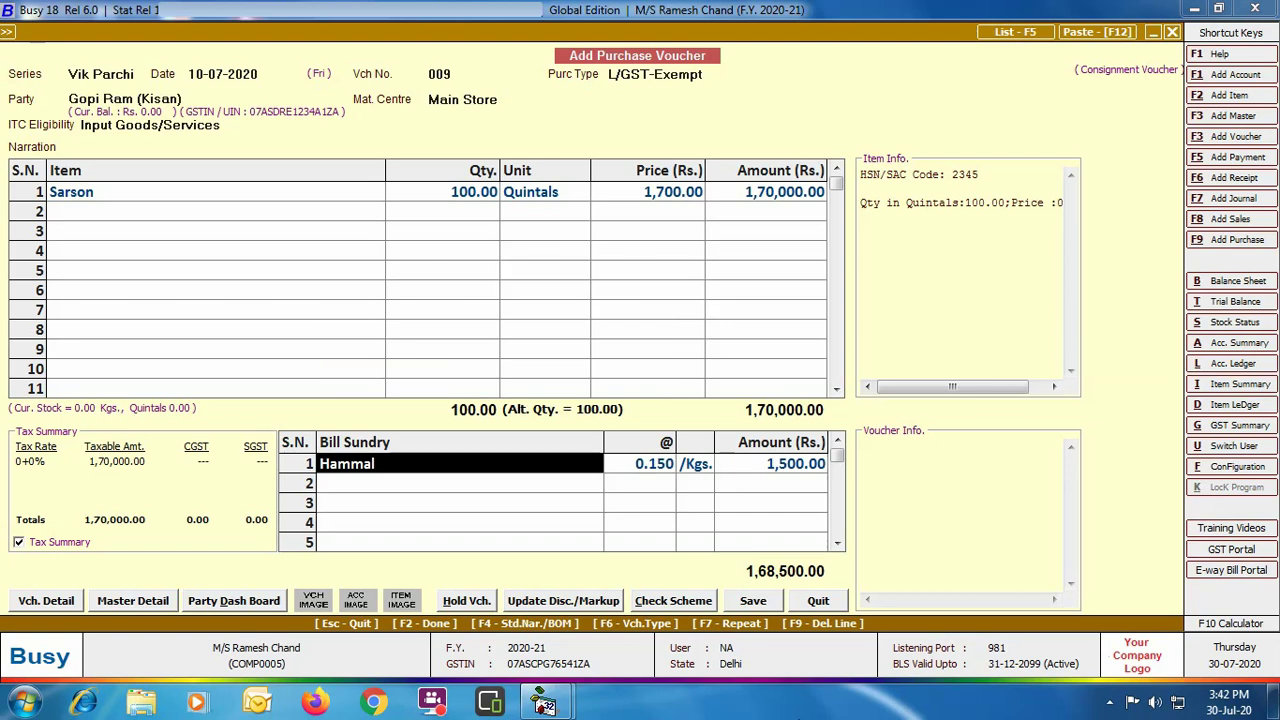
{"action": "key", "text": "alt+m"}
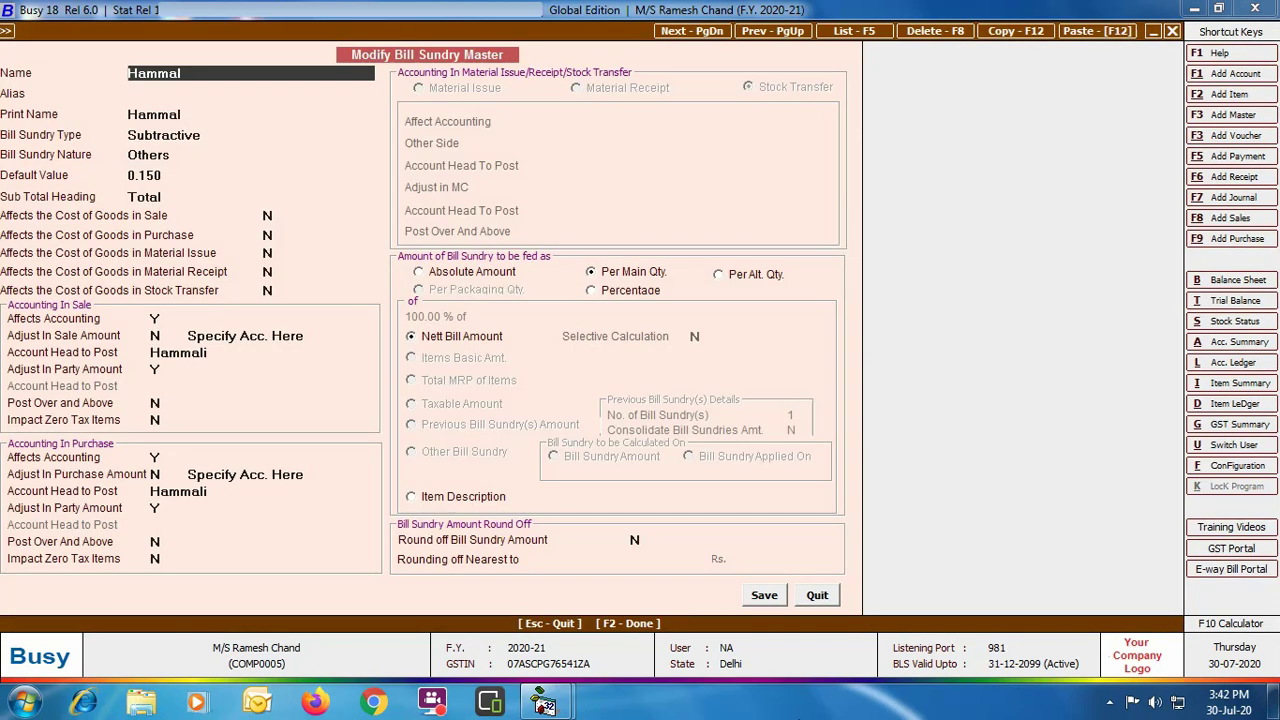
{"action": "left_click", "coordinate": [817, 596]}
{"action": "key", "text": "Return"}
{"action": "key", "text": "Return"}
{"action": "key", "text": "Return"}
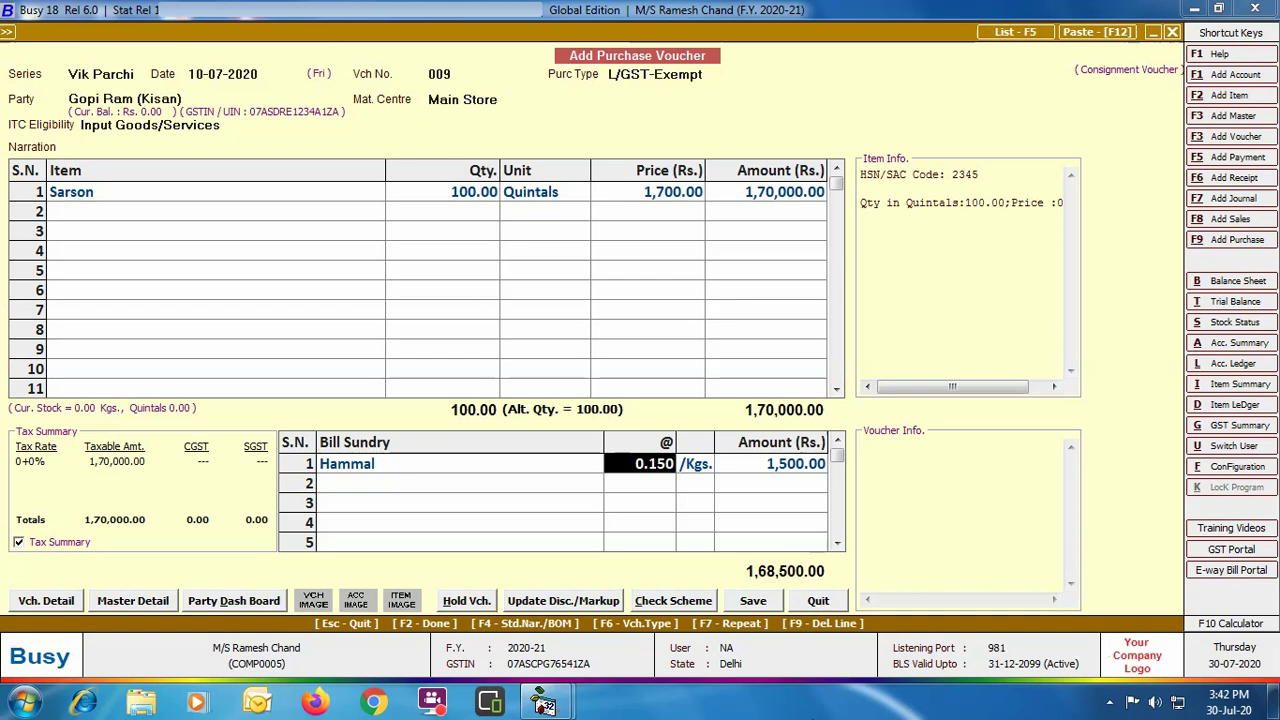
Add Commission as the second bill sundry at 2%.
{"action": "type", "text": "co"}
{"action": "key", "text": "Return"}
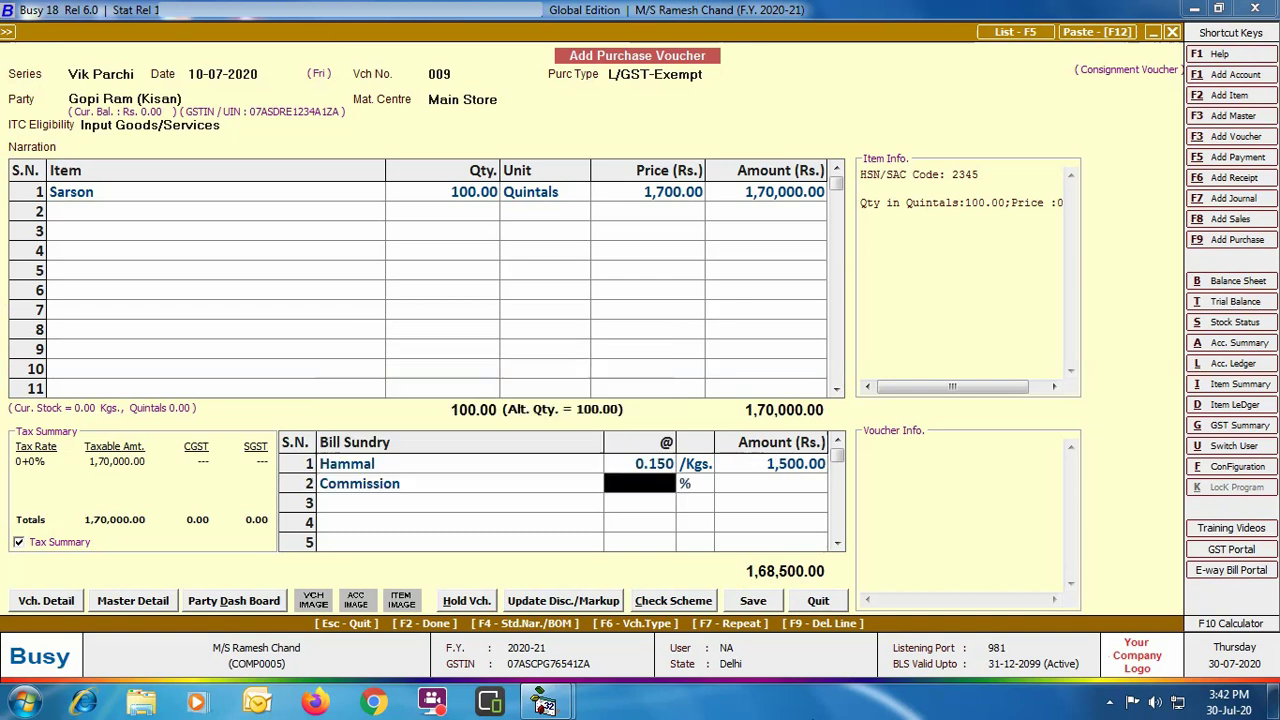
{"action": "key", "text": "Return"}
{"action": "key", "text": "Return"}
Add TDS as the third bill sundry, calculate it for the current voucher and post the amount.
{"action": "type", "text": "td"}
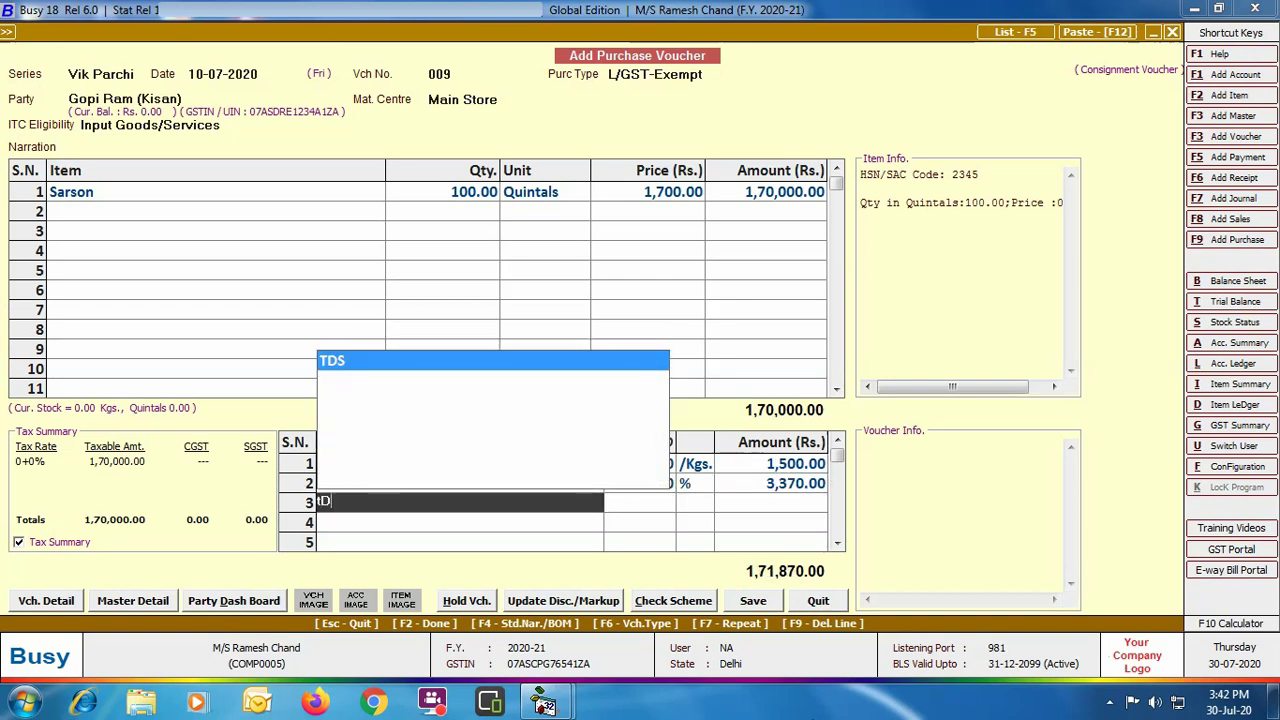
{"action": "key", "text": "Return"}
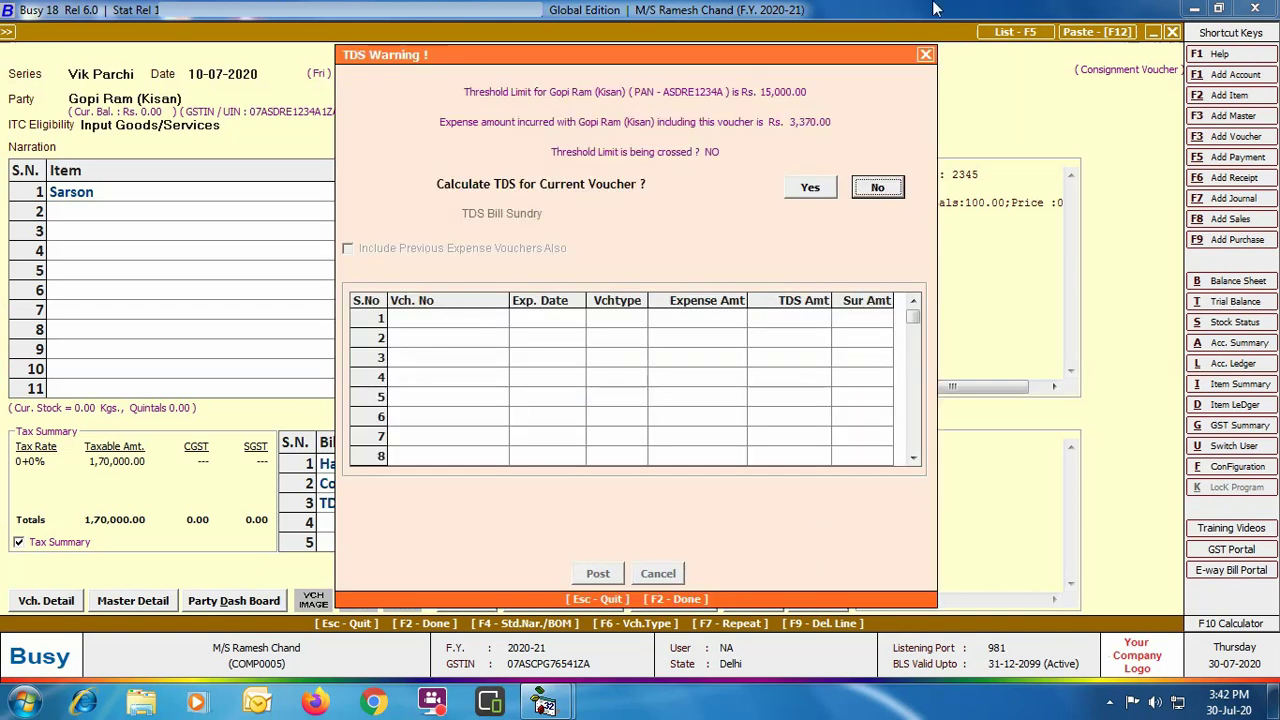
{"action": "left_click", "coordinate": [817, 190]}
{"action": "key", "text": "Return"}
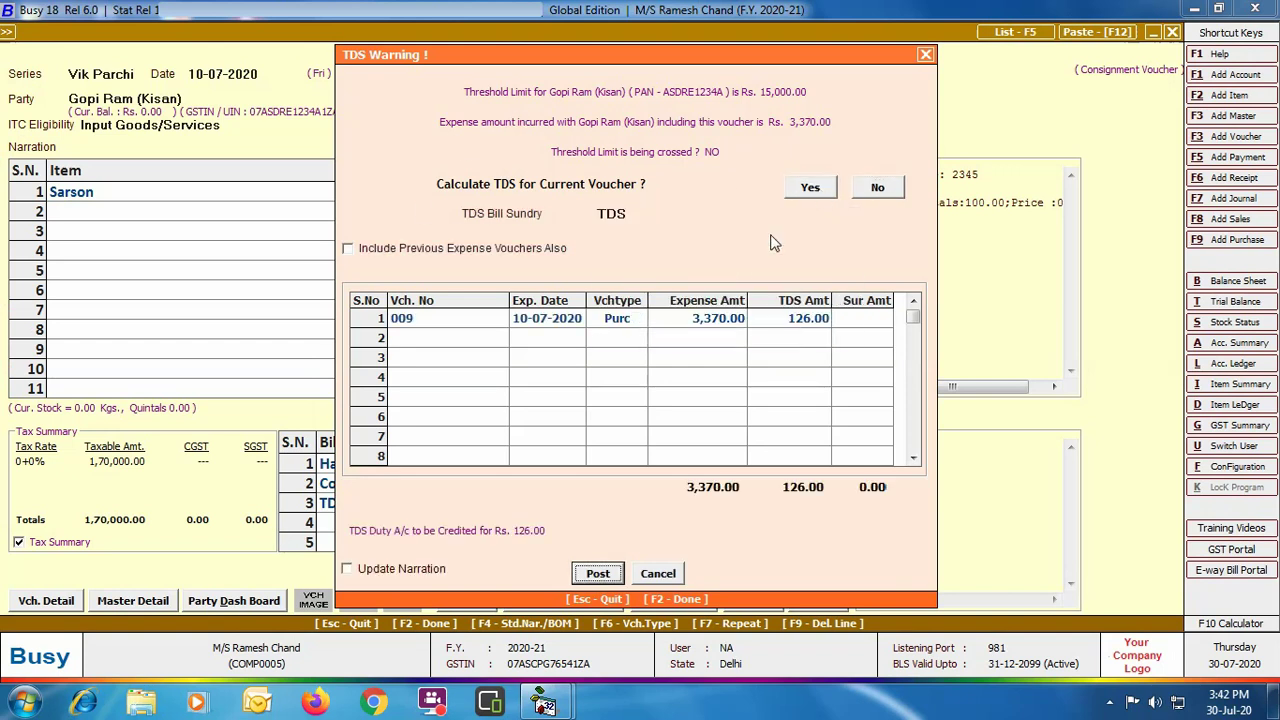
{"action": "left_click", "coordinate": [597, 575]}
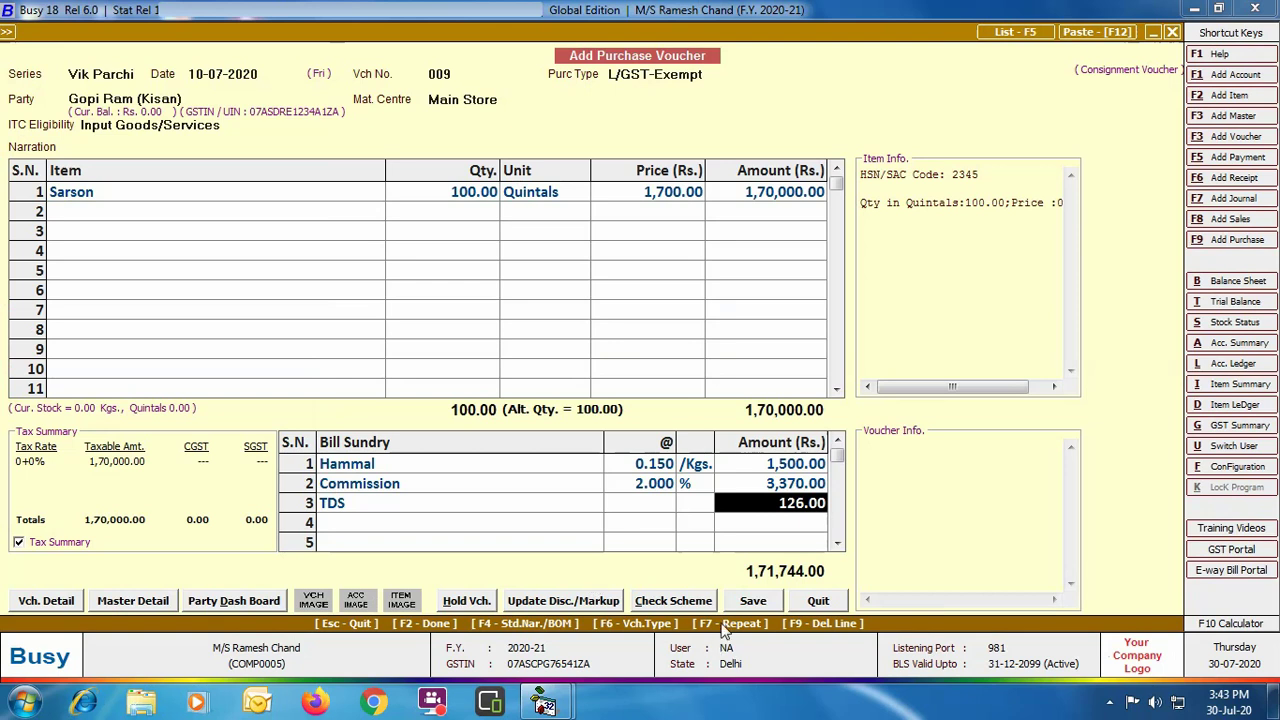
Save the purchase voucher, accepting the TDS deduction and GST reporting details and declining to copy it into a sales voucher.
{"action": "left_click", "coordinate": [760, 598]}
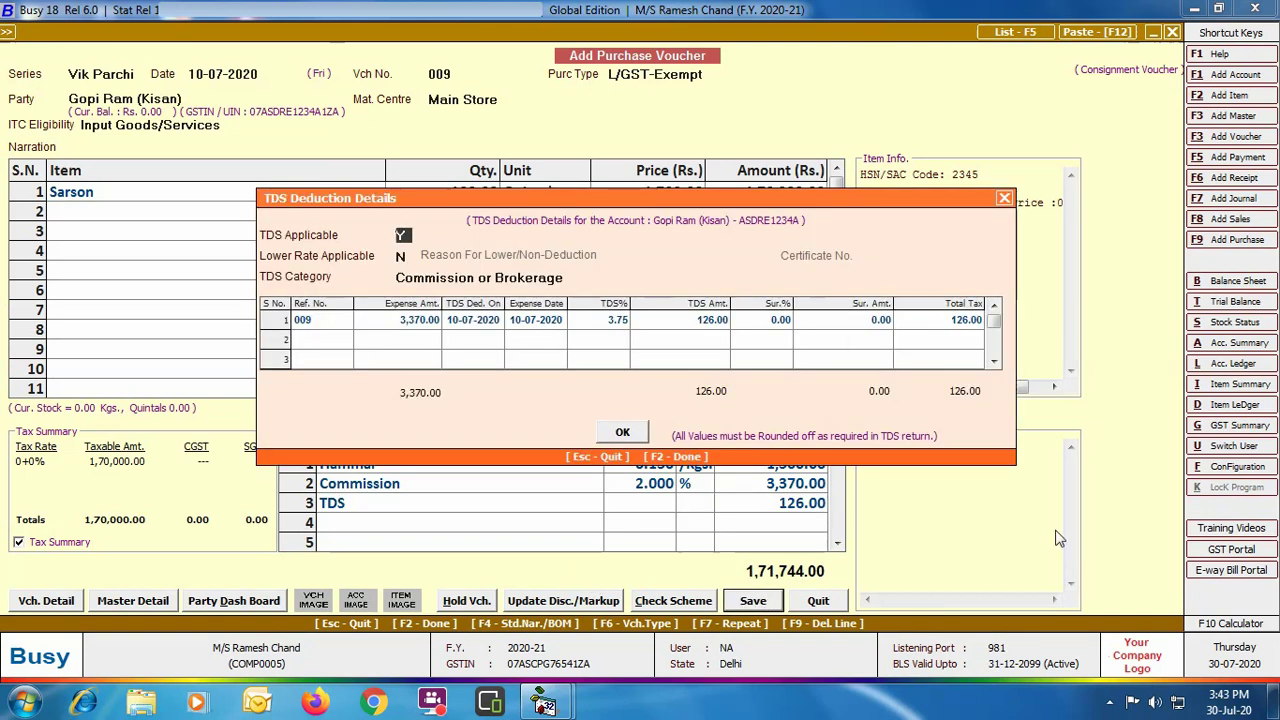
{"action": "left_click", "coordinate": [634, 436]}
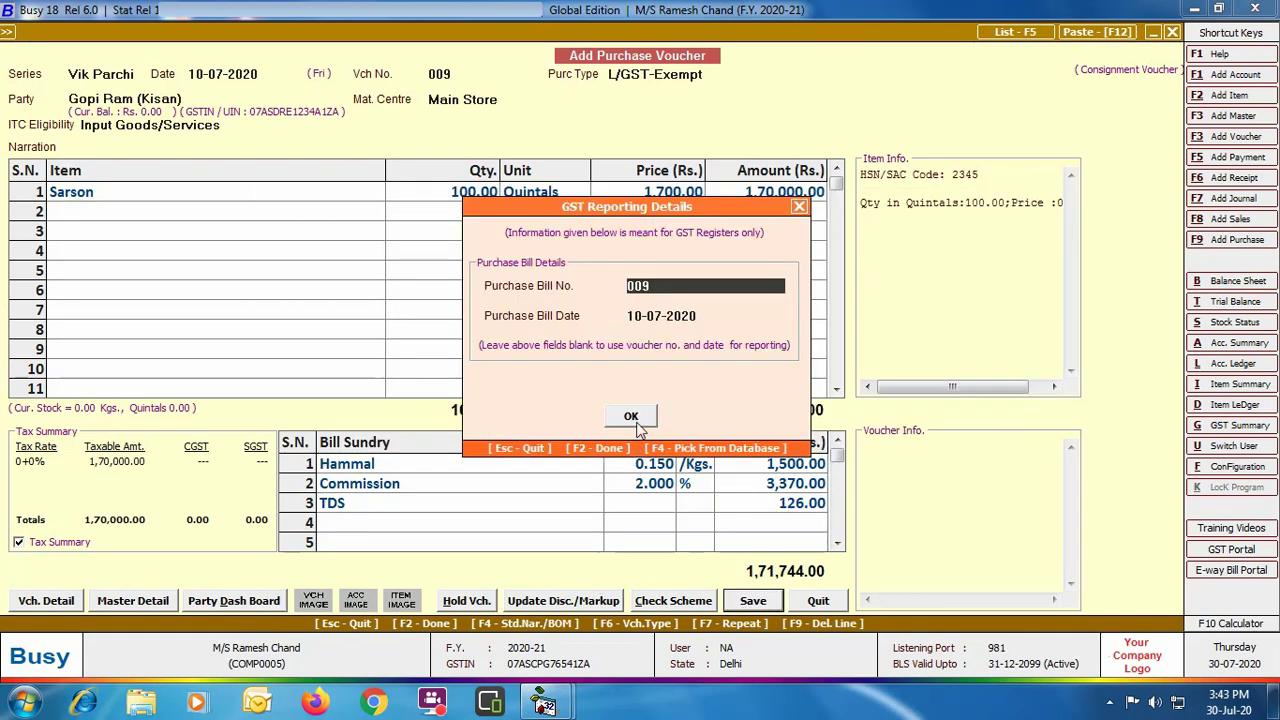
{"action": "left_click", "coordinate": [631, 416]}
{"action": "key", "text": "F2"}
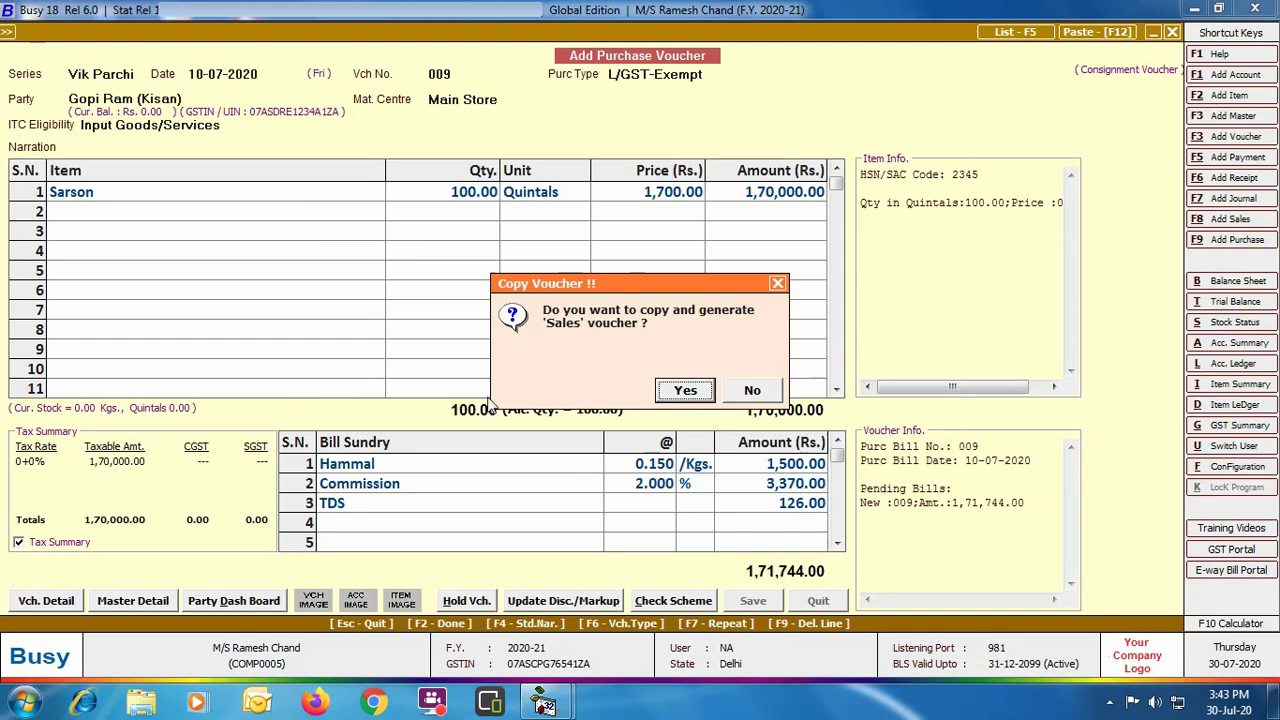
{"action": "left_click", "coordinate": [758, 394]}
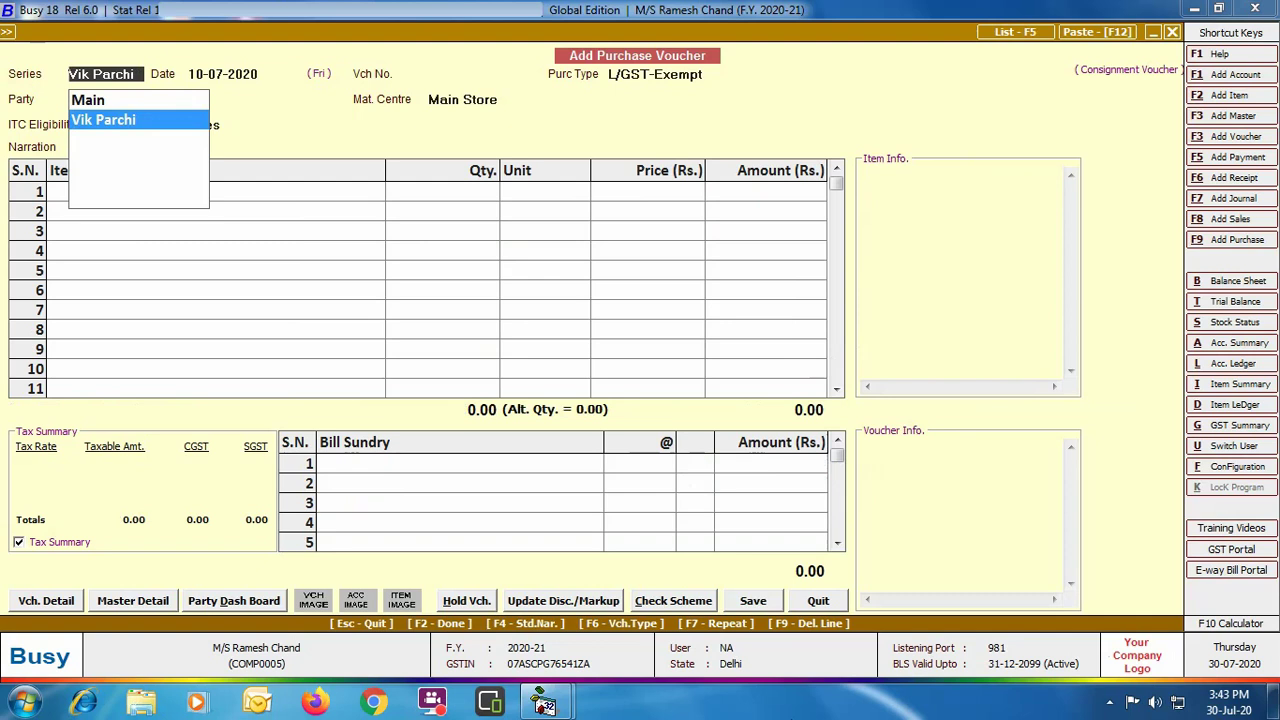
Start a second Vik Parchi purchase voucher dated 12-07-2020 with type L/GST-Exempt and choose the other kisan supplier as party.
{"action": "key", "text": "Return"}
{"action": "type", "text": "12-"}
{"action": "key", "text": "Return"}
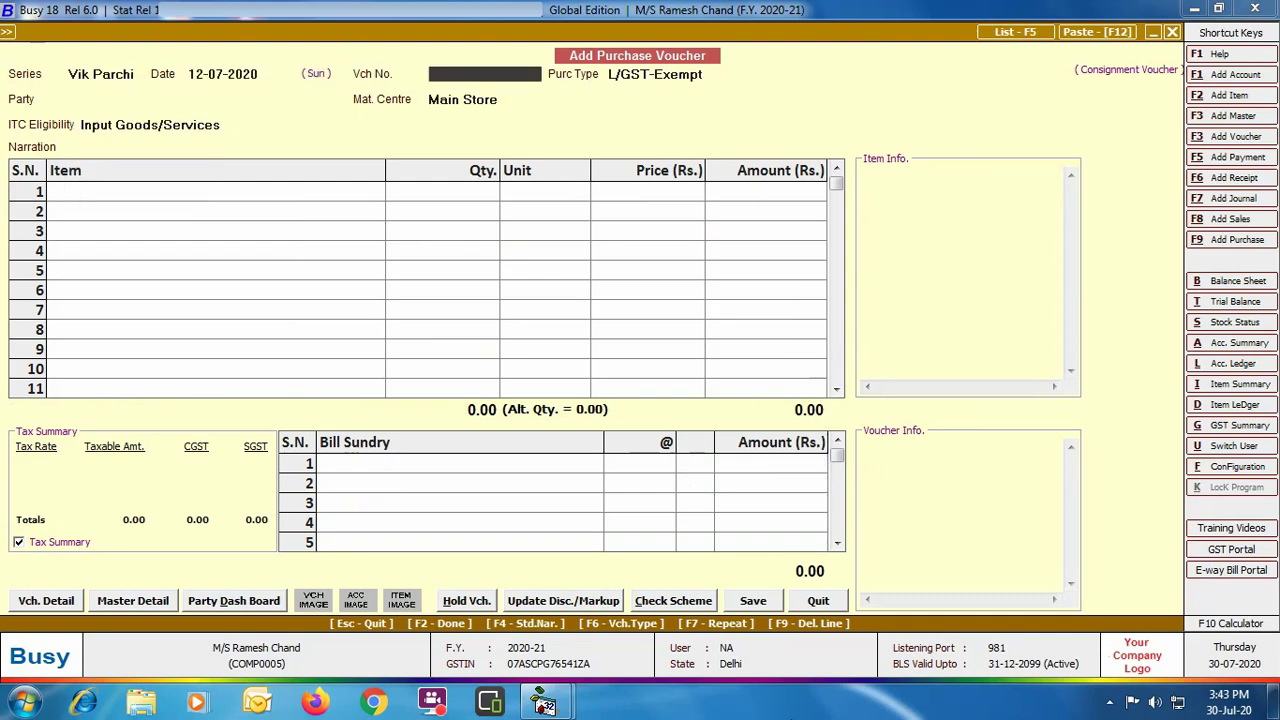
{"action": "key", "text": "Return"}
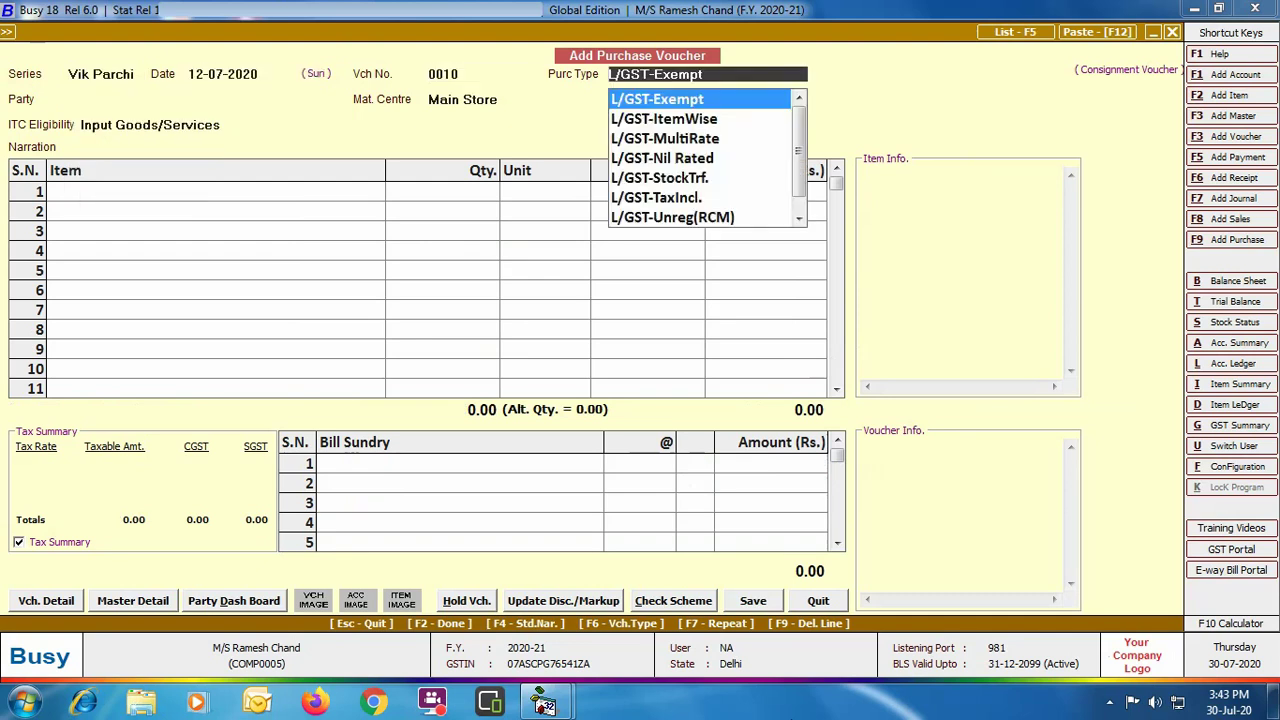
{"action": "key", "text": "Return"}
{"action": "type", "text": "RA"}
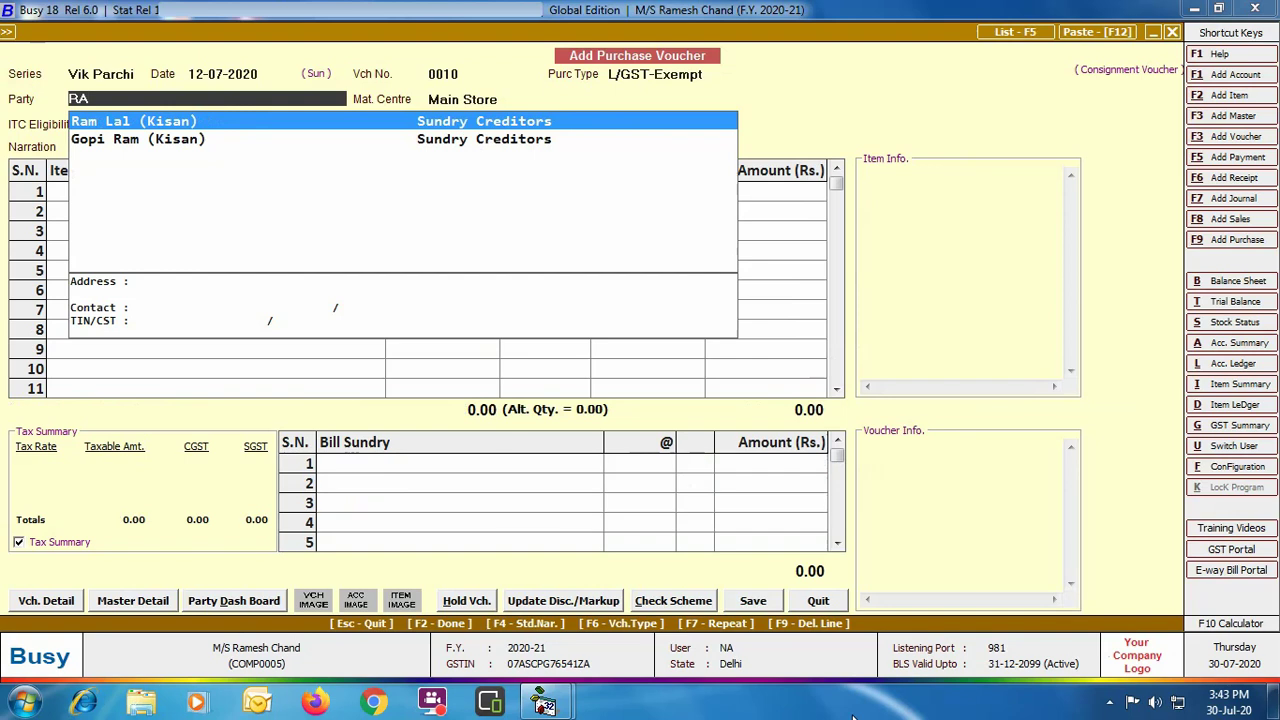
{"action": "key", "text": "Return"}
Enable consignment for a Single Customer on this voucher, choose the second account marked Customer, and accept without loading pending stock.
{"action": "type", "text": "y"}
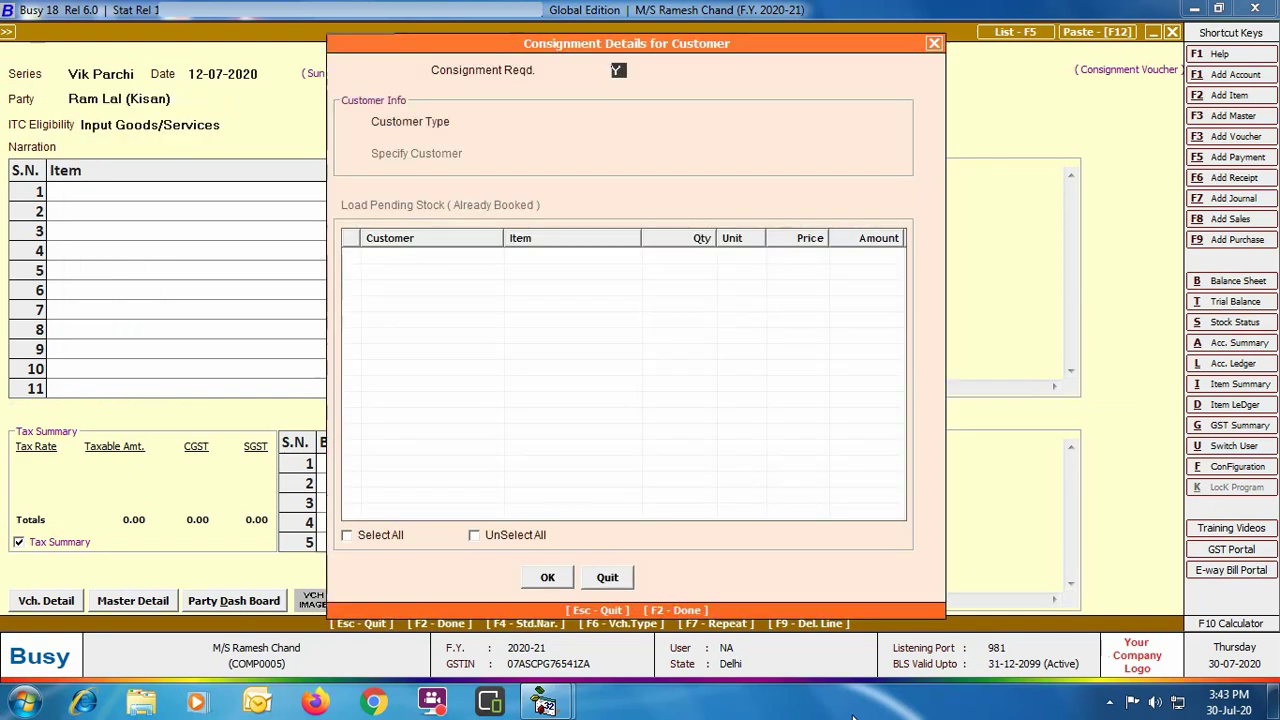
{"action": "key", "text": "Return"}
{"action": "key", "text": "Return"}
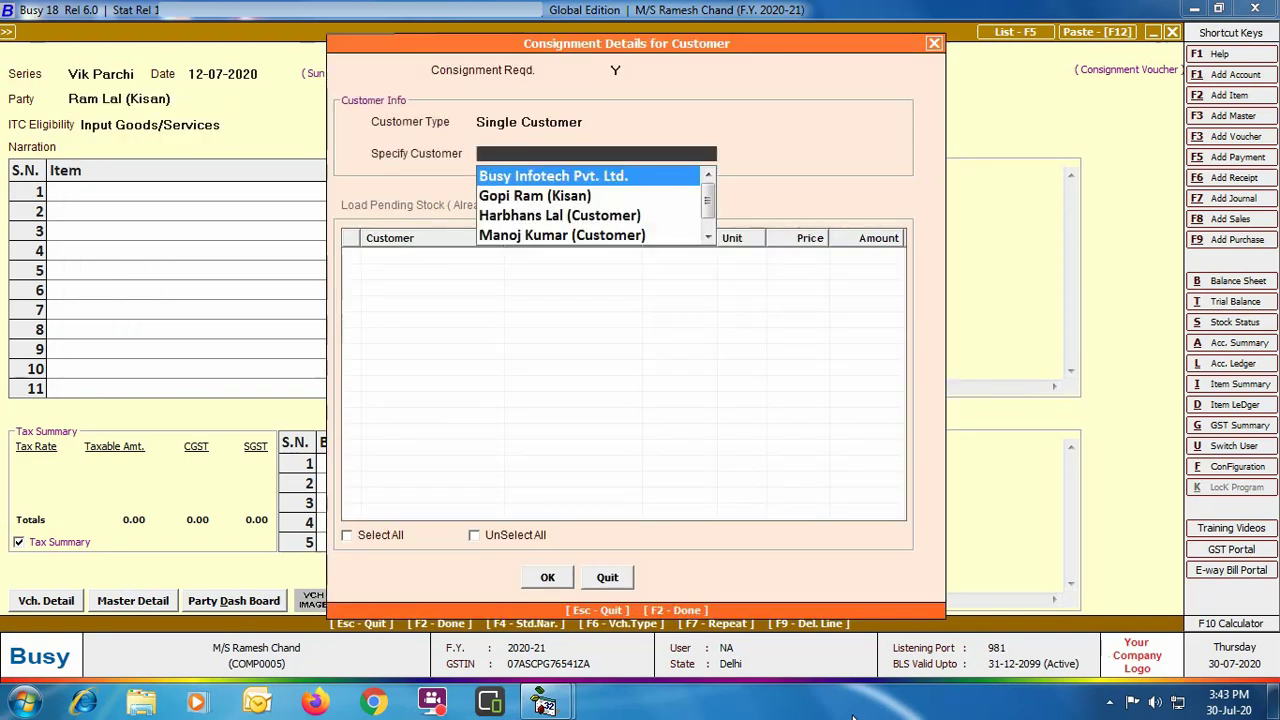
{"action": "key", "text": "Down"}
{"action": "key", "text": "Down"}
{"action": "key", "text": "Down"}
{"action": "key", "text": "Return"}
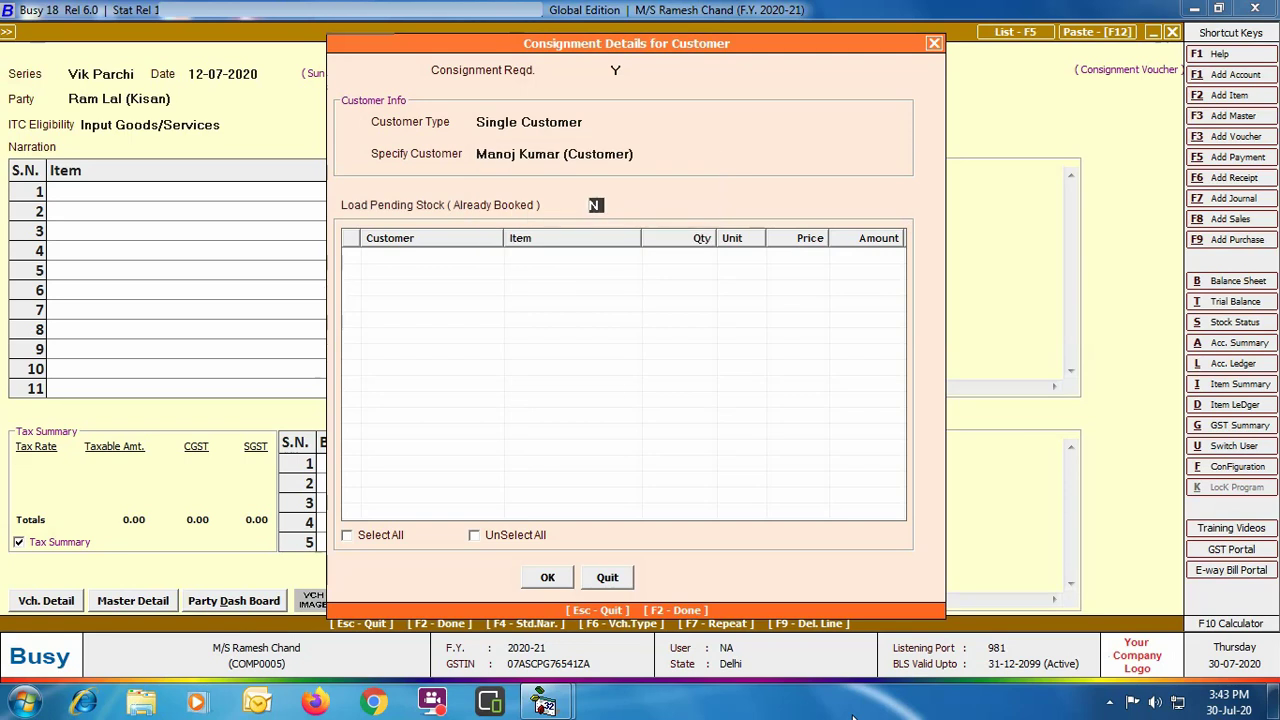
{"action": "key", "text": "F2"}
Enter Sarson as the first item line with 50 quintals at a price of 1,800.
{"action": "key", "text": "Return"}
{"action": "type", "text": "sar"}
{"action": "key", "text": "Return"}
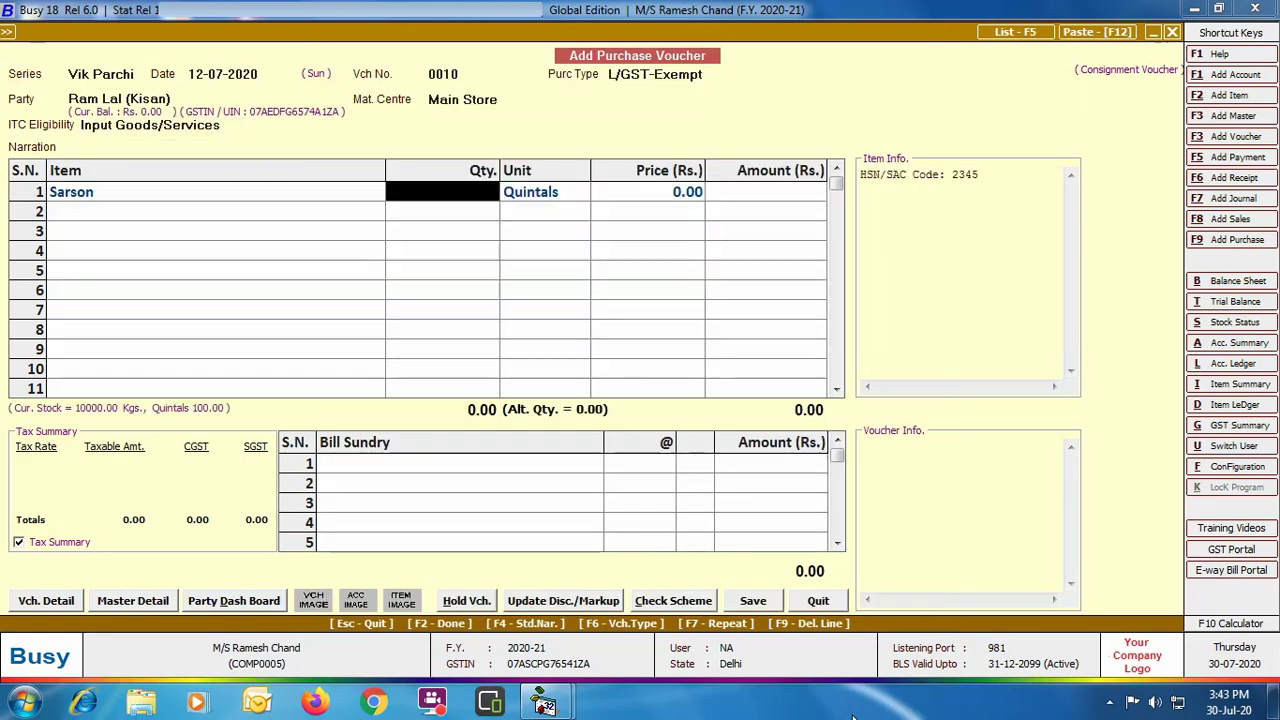
{"action": "type", "text": "50"}
{"action": "key", "text": "Return"}
{"action": "key", "text": "Return"}
{"action": "type", "text": "1800"}
{"action": "key", "text": "Return"}
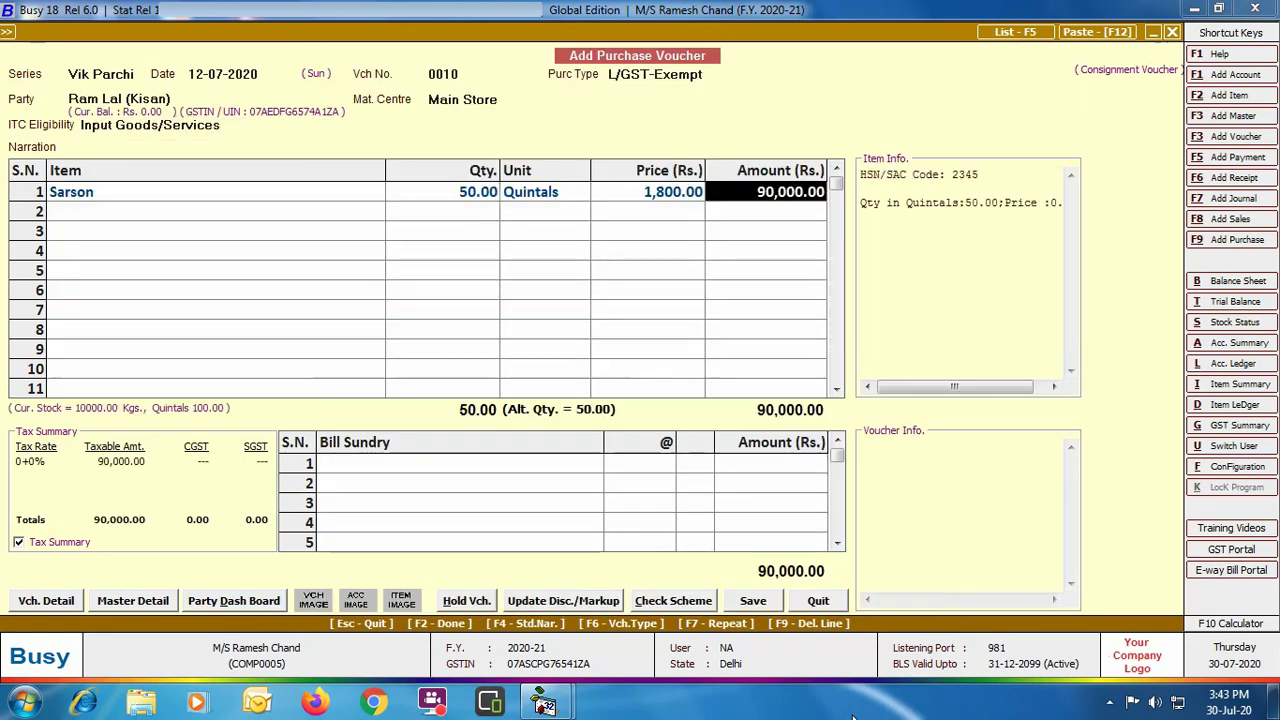
Add Wheat as the second item line with 10 quintals at a price of 1,700.
{"action": "key", "text": "Return"}
{"action": "type", "text": "wHE"}
{"action": "key", "text": "Return"}
{"action": "type", "text": "10"}
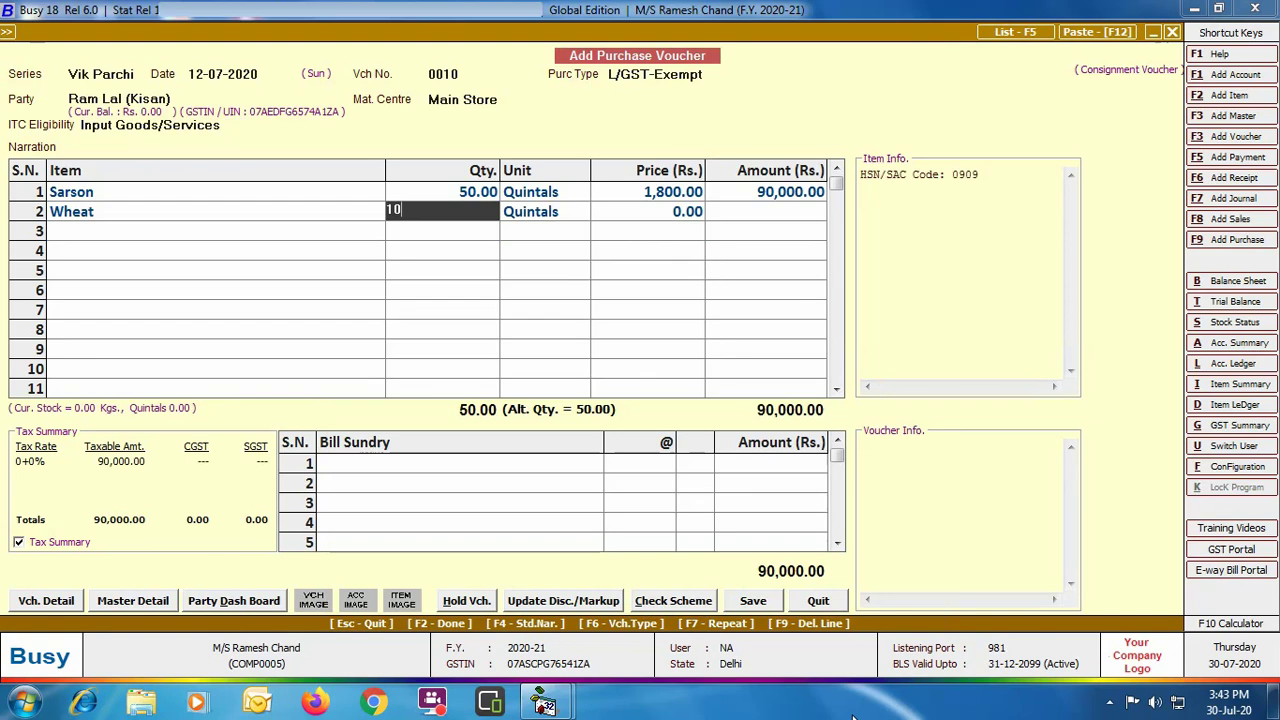
{"action": "key", "text": "Return"}
{"action": "key", "text": "Return"}
{"action": "type", "text": "1,700"}
{"action": "key", "text": "Return"}
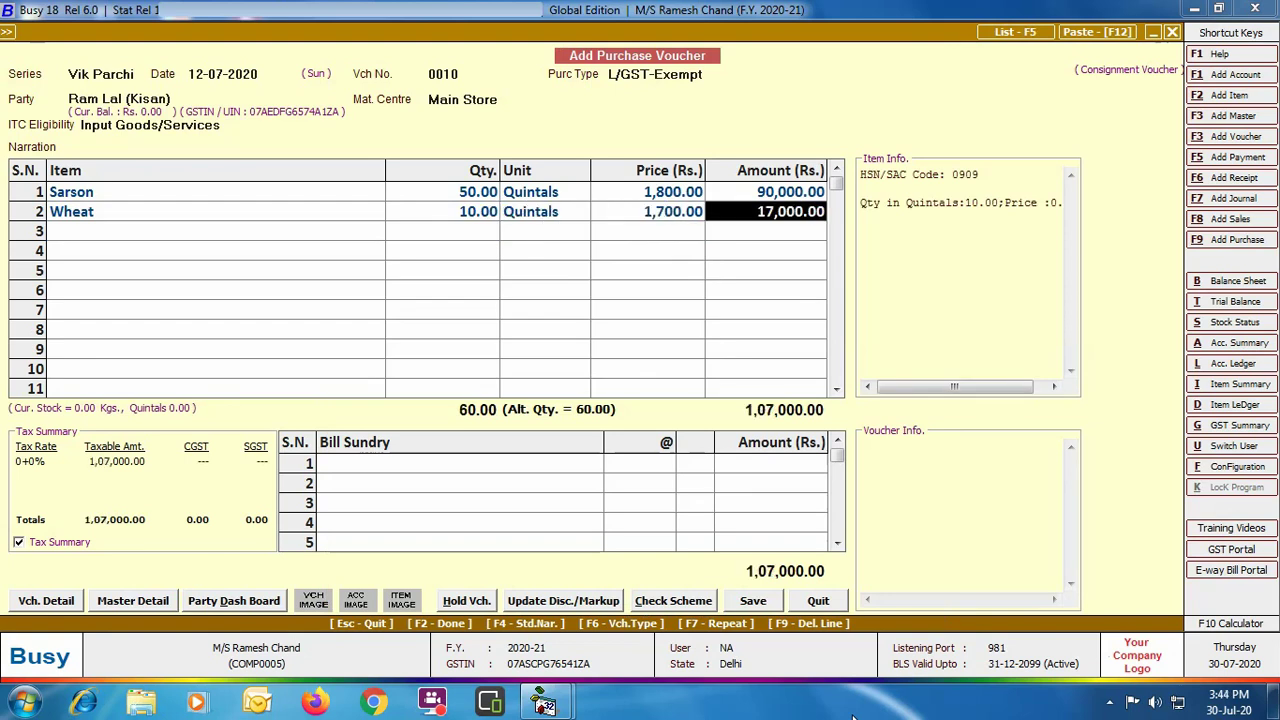
Add the Hammal bill sundry at its 0.150 per kg rate and the Commission bill sundry at 2%.
{"action": "key", "text": "Return"}
{"action": "key", "text": "Return"}
{"action": "type", "text": "hA"}
{"action": "key", "text": "Return"}
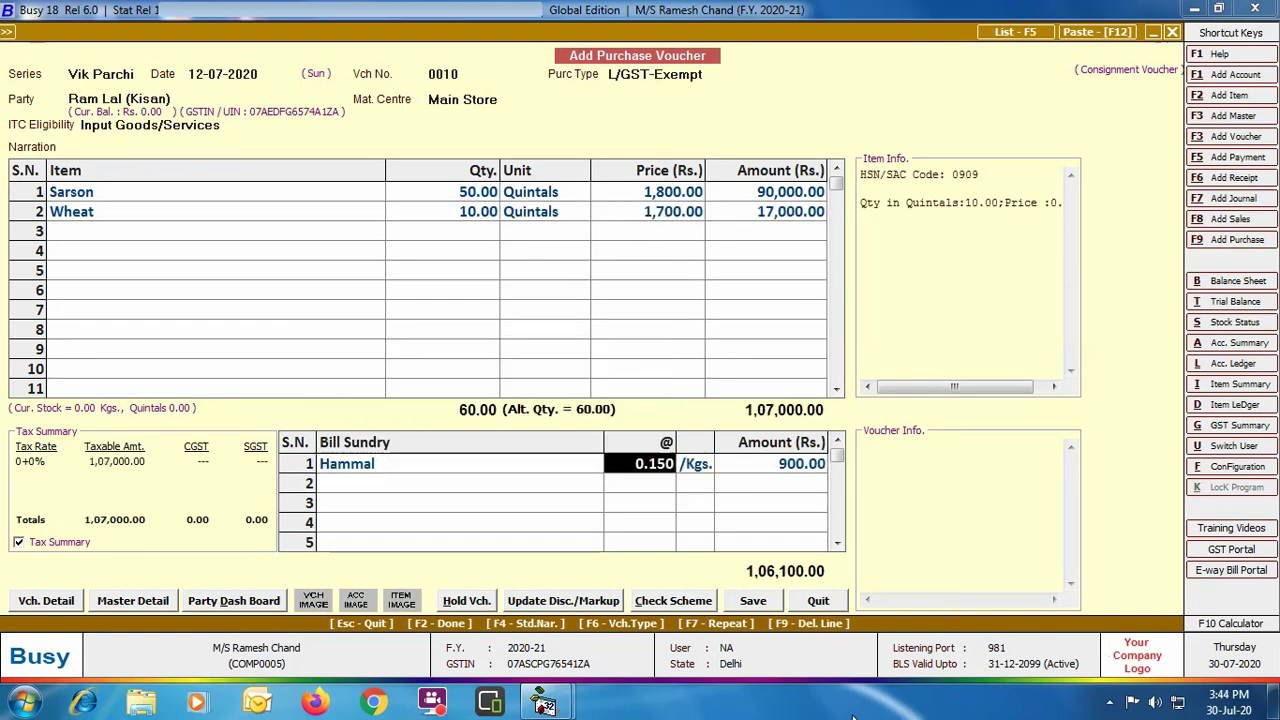
{"action": "key", "text": "Return"}
{"action": "type", "text": "cO"}
{"action": "key", "text": "Return"}
{"action": "type", "text": "2"}
{"action": "key", "text": "Return"}
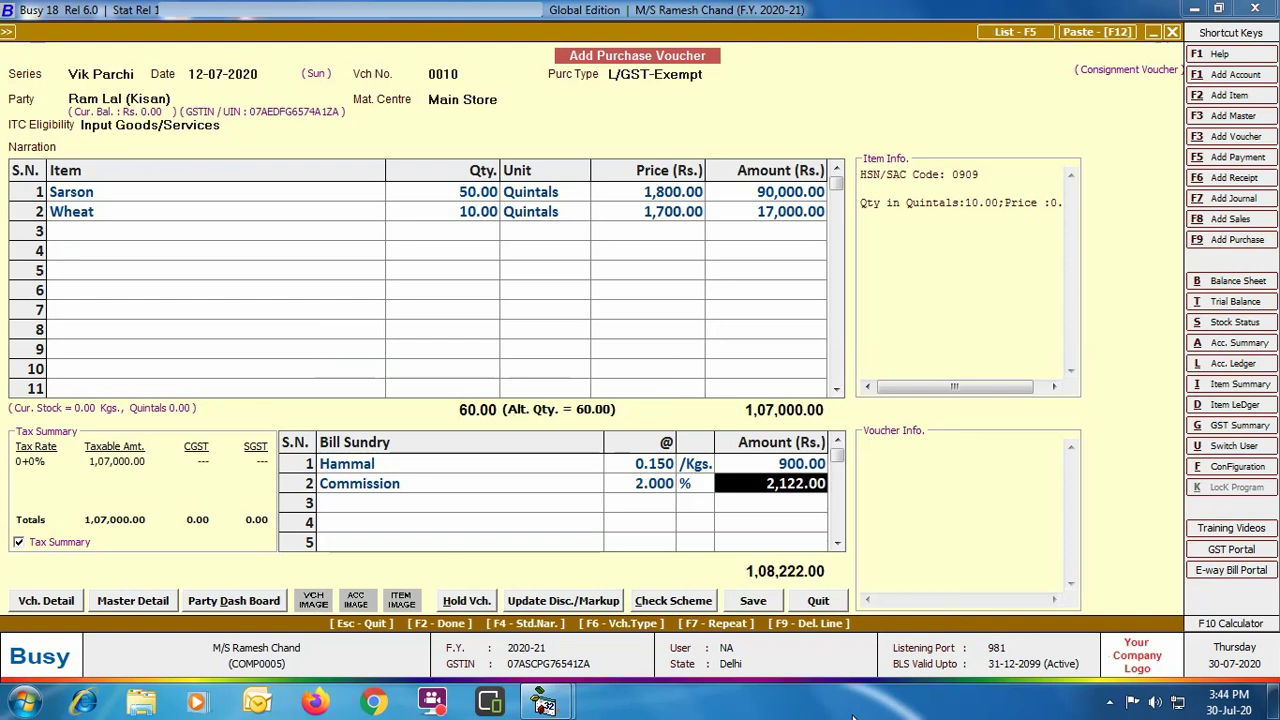
Add the TDS bill sundry to the Sarson and Wheat purchase, calculating TDS for the current voucher and posting it.
{"action": "key", "text": "Return"}
{"action": "type", "text": "tD"}
{"action": "key", "text": "Return"}
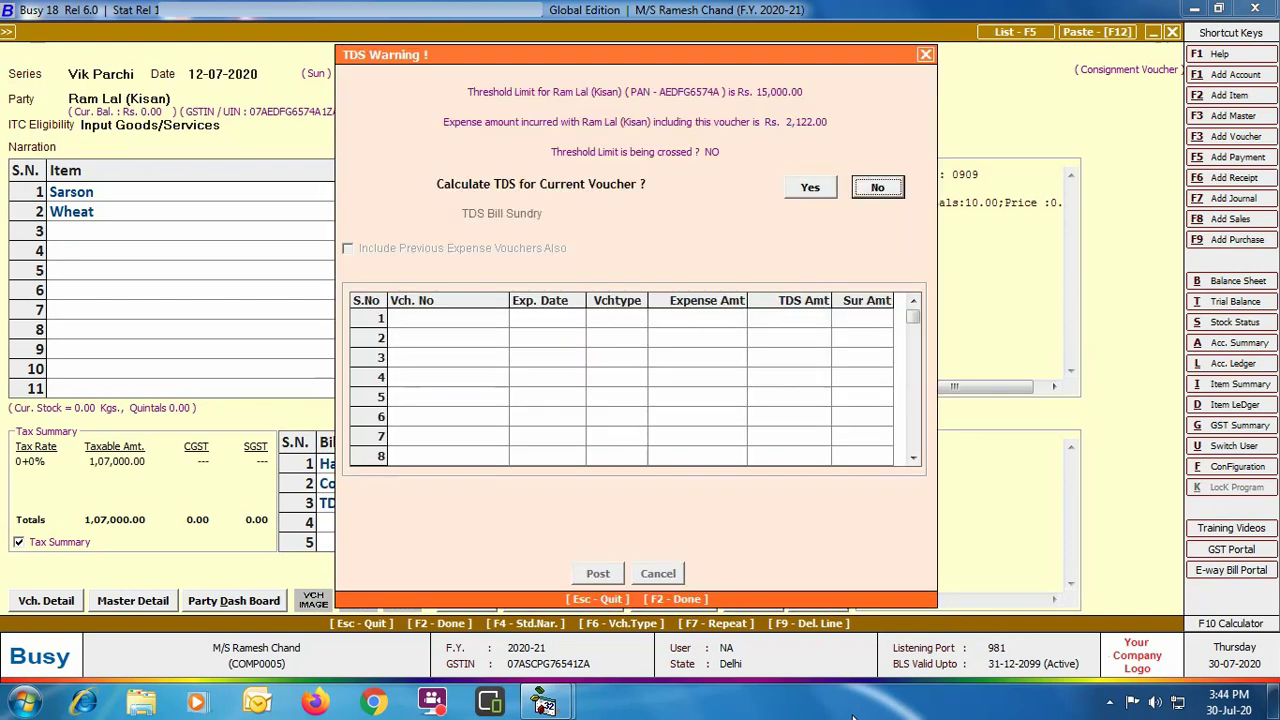
{"action": "key", "text": "Left"}
{"action": "key", "text": "Return"}
{"action": "key", "text": "Return"}
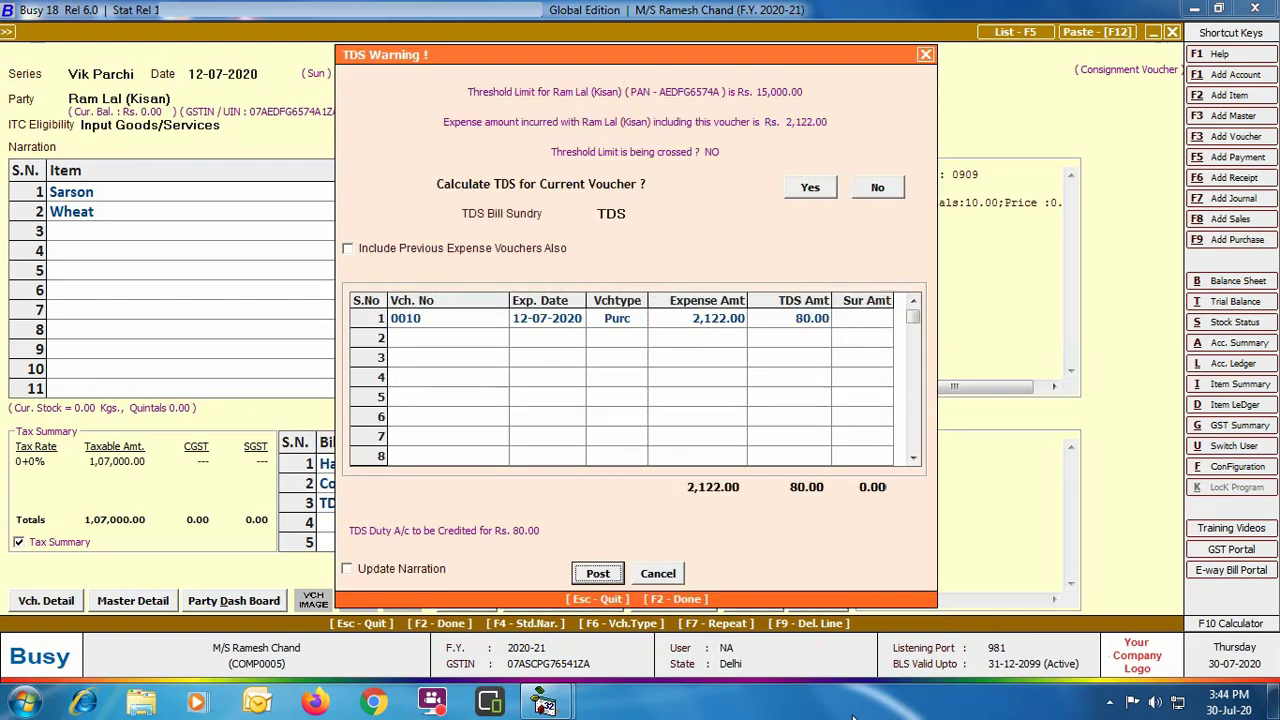
{"action": "key", "text": "Return"}
Save the purchase voucher with its TDS deduction and new bill reference, decline the sales voucher copy, and leave purchase entry.
{"action": "key", "text": "Return"}
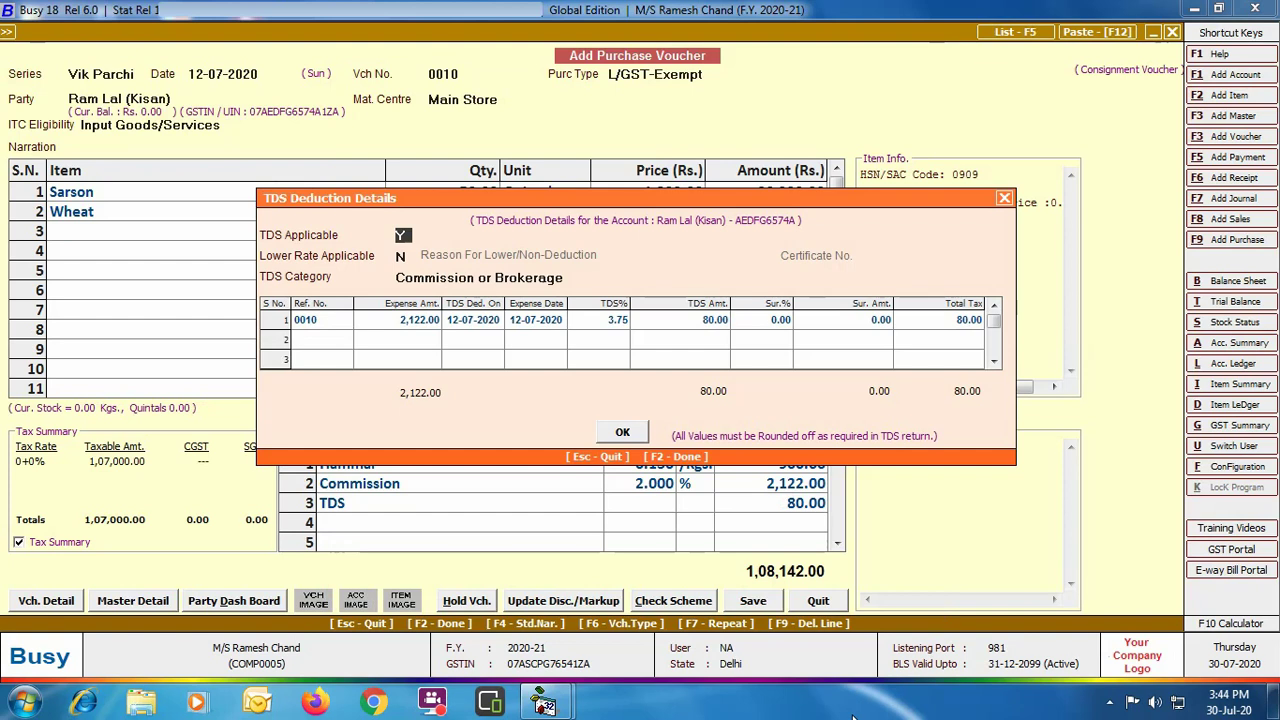
{"action": "key", "text": "Return"}
{"action": "key", "text": "Return"}
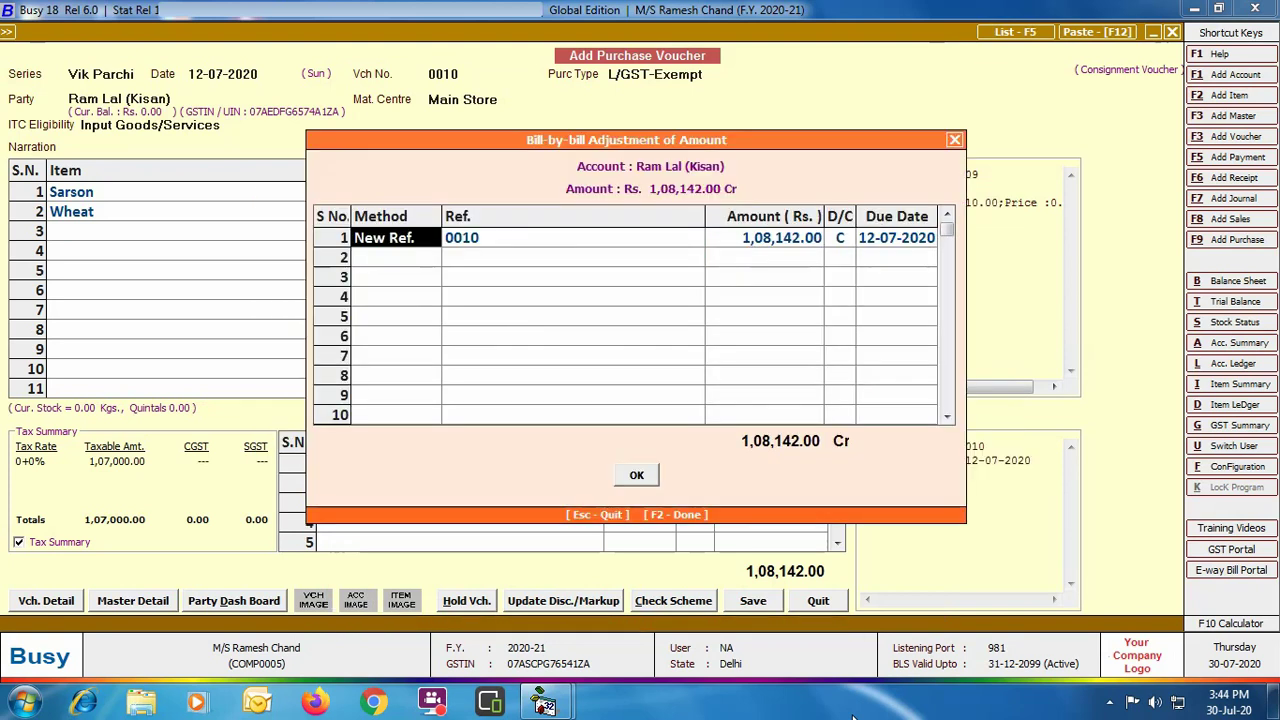
{"action": "key", "text": "Return"}
{"action": "key", "text": "Return"}
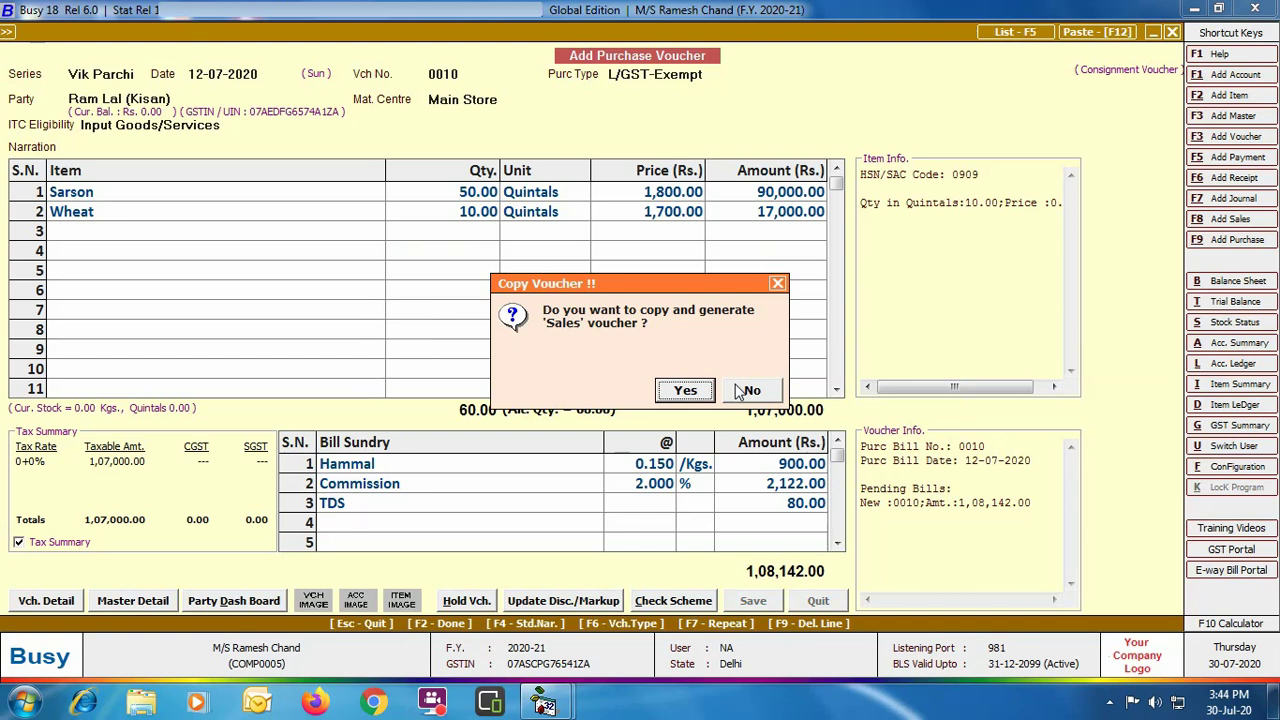
{"action": "left_click", "coordinate": [749, 390]}
{"action": "key", "text": "Escape"}
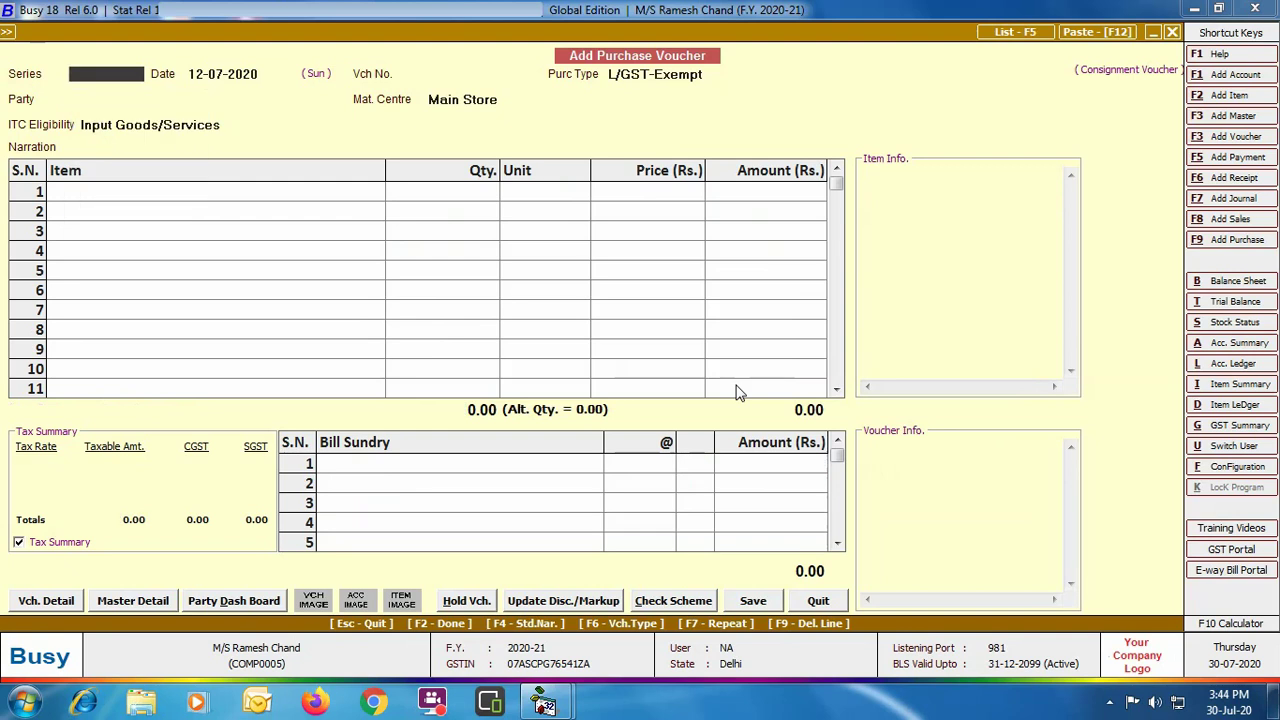
{"action": "key", "text": "Escape"}
Start a Main series sales voucher dated 10-07-2020 with sale type Mandi - Sarson and the first account marked Customer as party.
{"action": "left_click", "coordinate": [219, 51]}
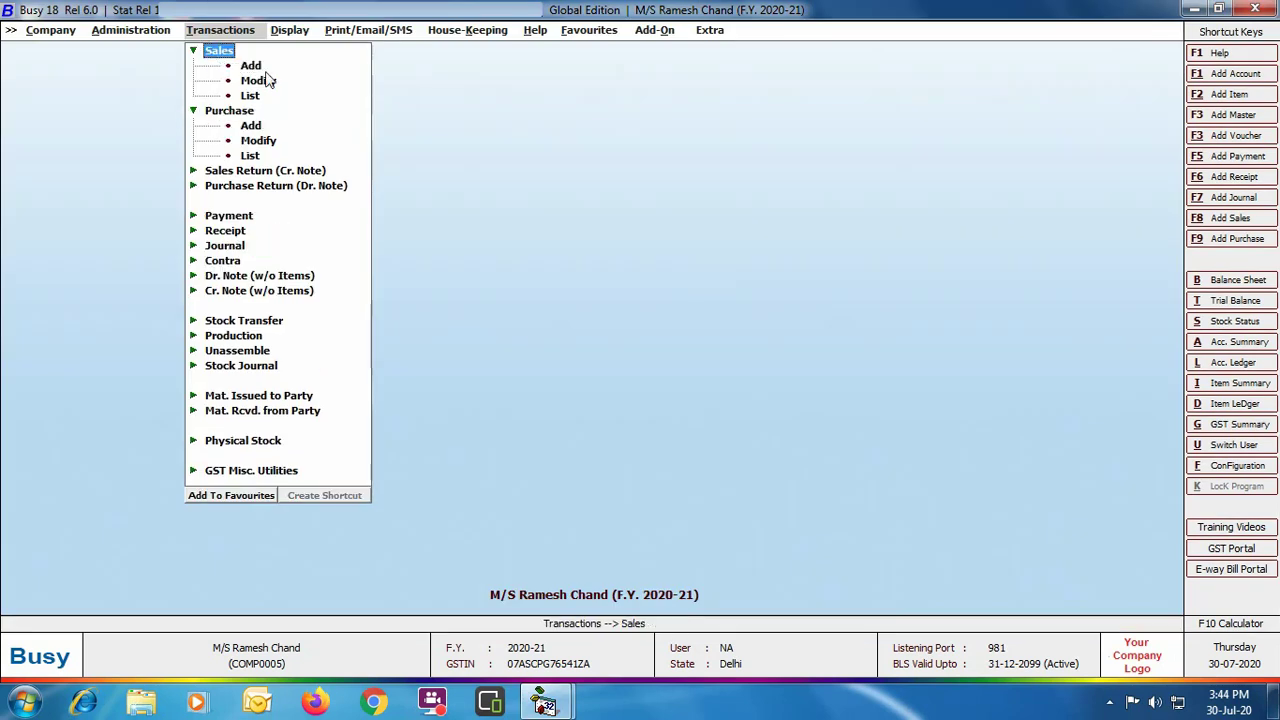
{"action": "double_click", "coordinate": [250, 65]}
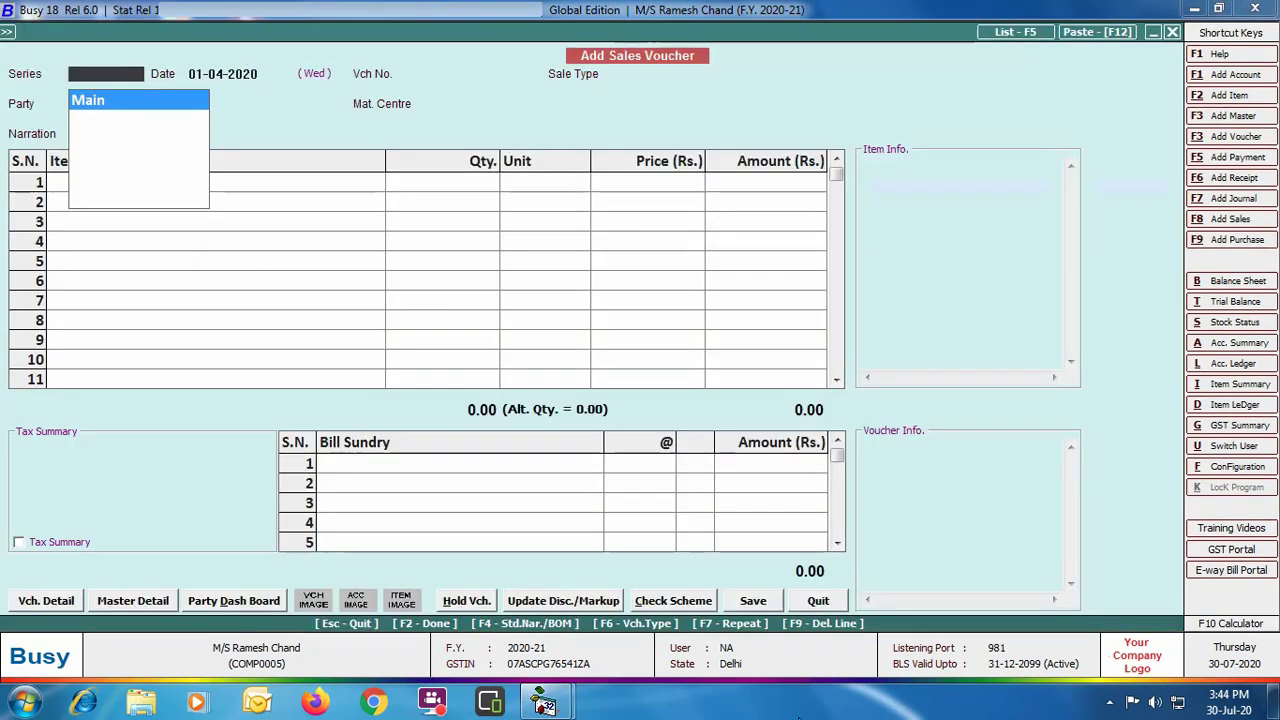
{"action": "key", "text": "Return"}
{"action": "type", "text": "10-07"}
{"action": "key", "text": "Return"}
{"action": "type", "text": "M"}
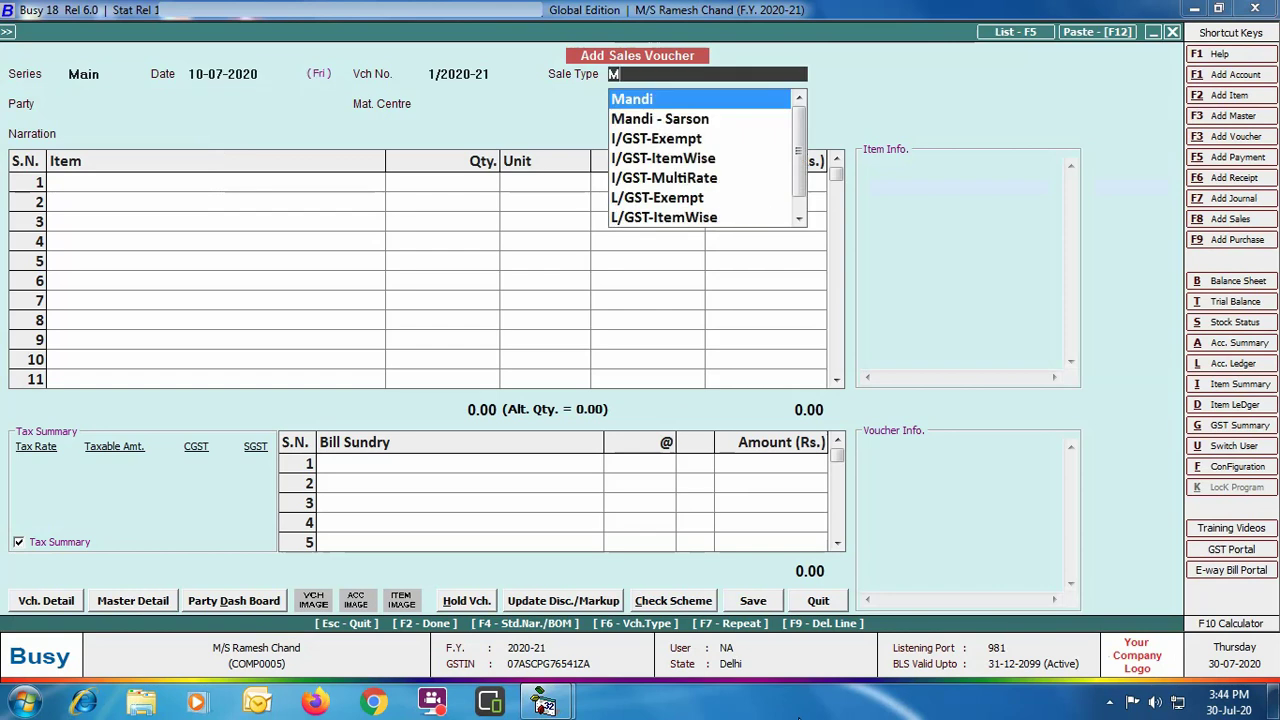
{"action": "type", "text": "AN"}
{"action": "key", "text": "Down"}
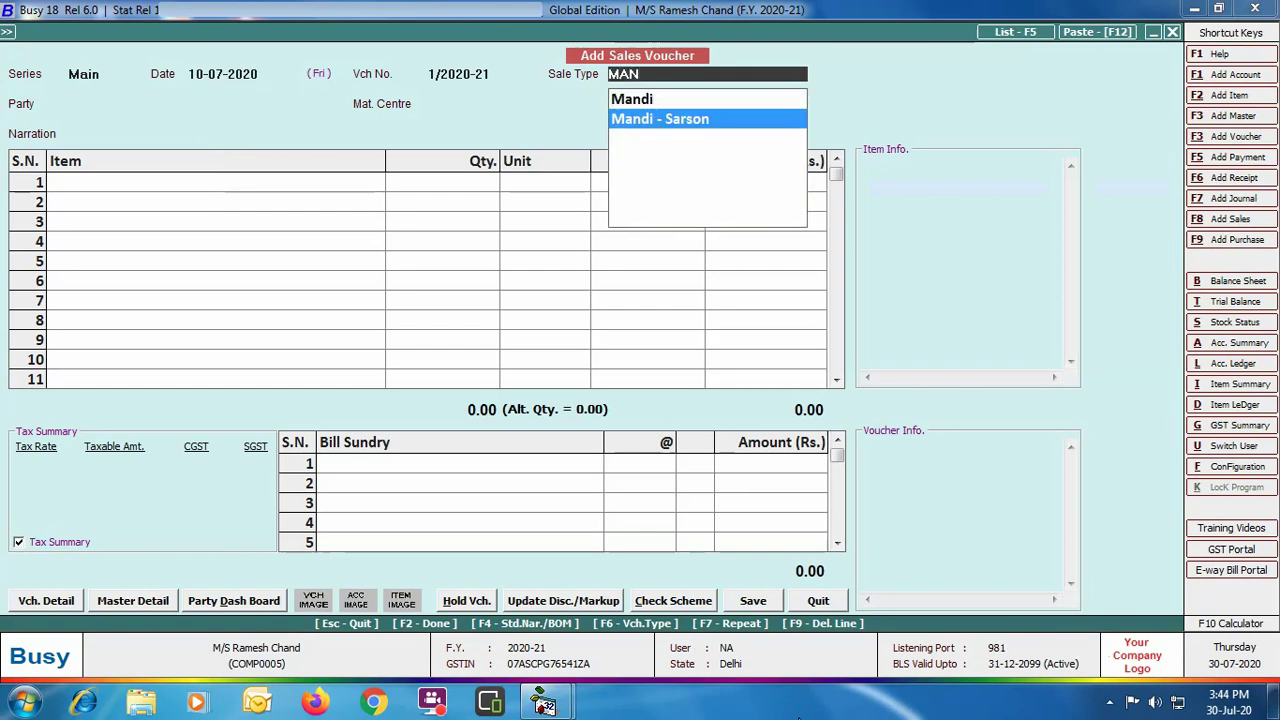
{"action": "key", "text": "Return"}
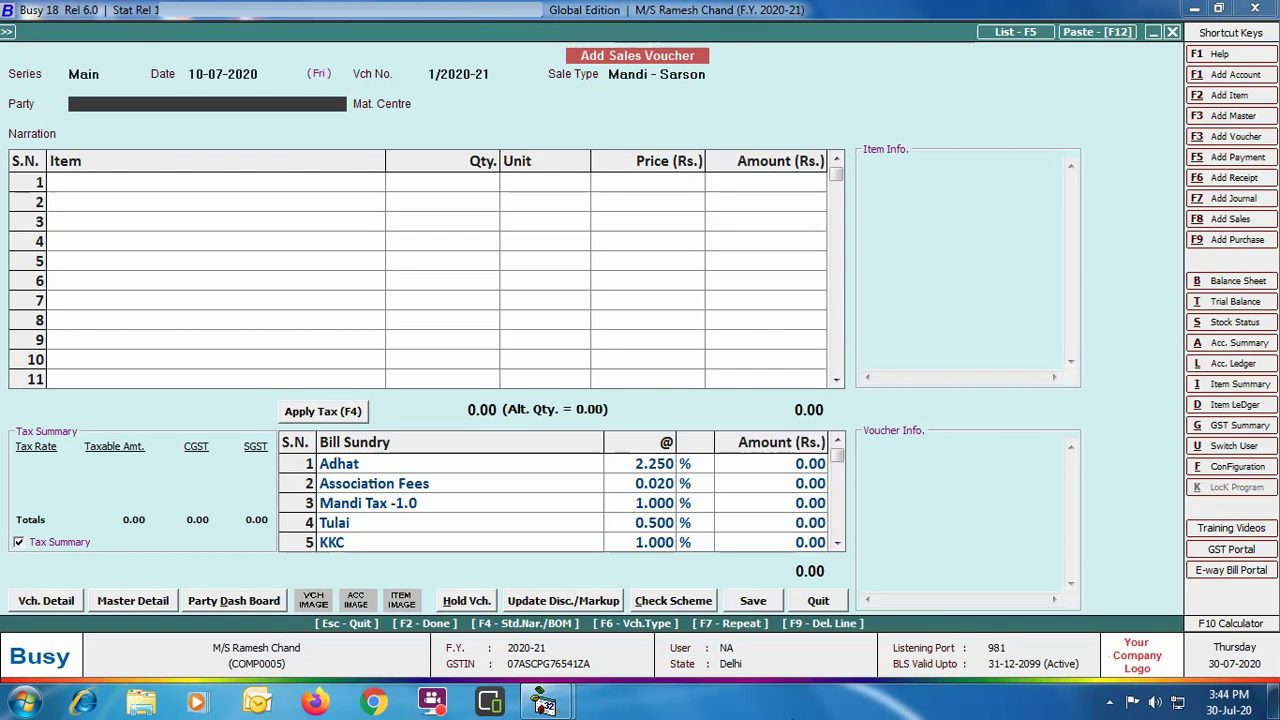
{"action": "type", "text": "HA"}
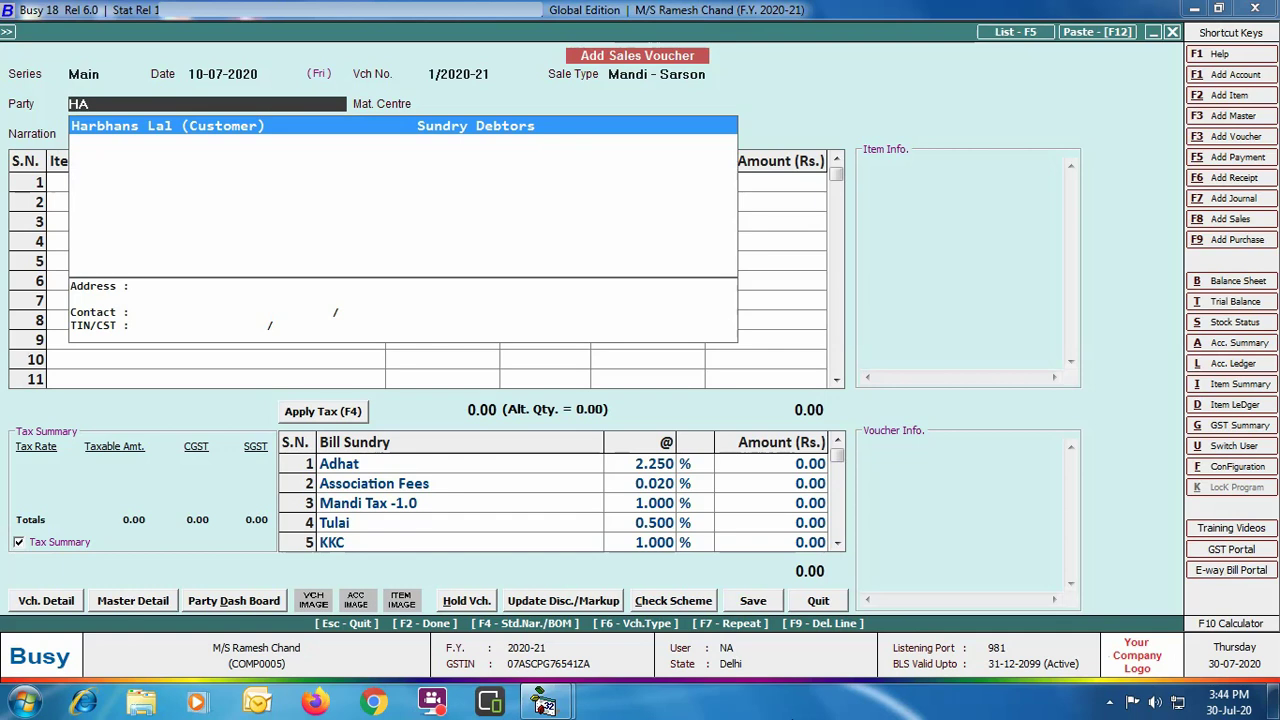
{"action": "key", "text": "Return"}
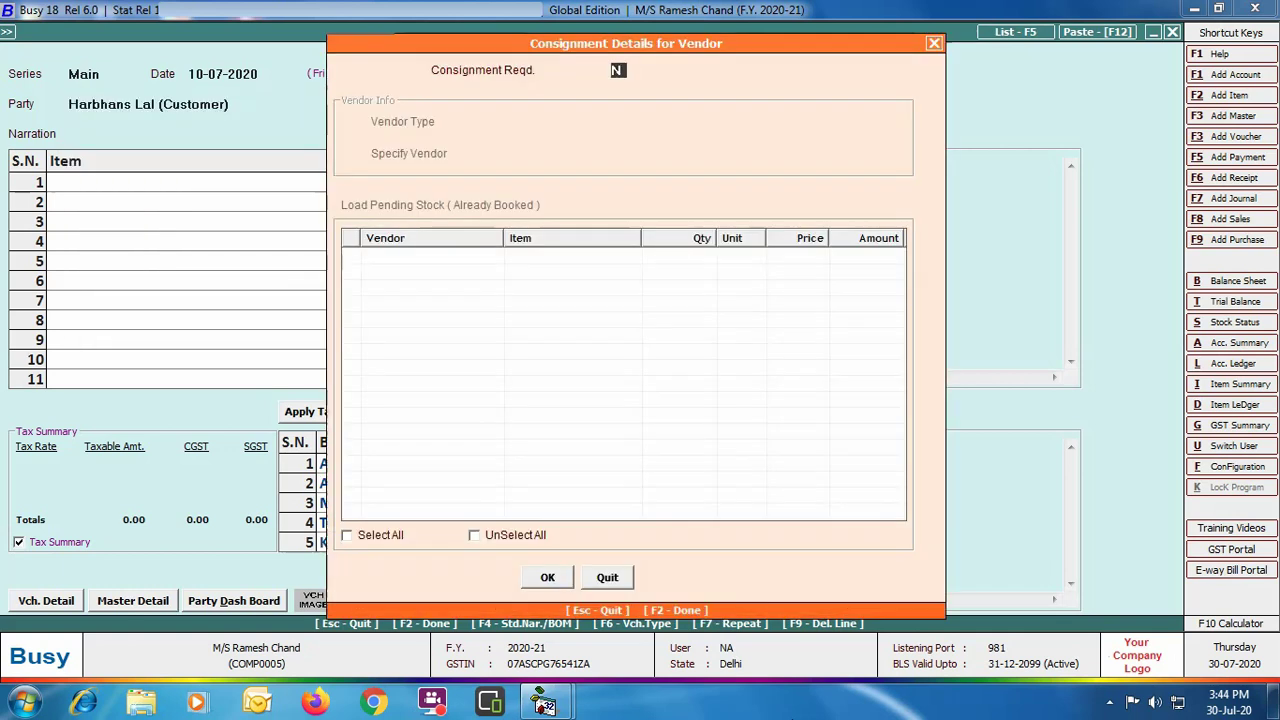
Enable consignment for a Single Vendor, choose the first kisan supplier, and load that vendor's pending Sarson stock into the voucher.
{"action": "key", "text": "y"}
{"action": "key", "text": "Return"}
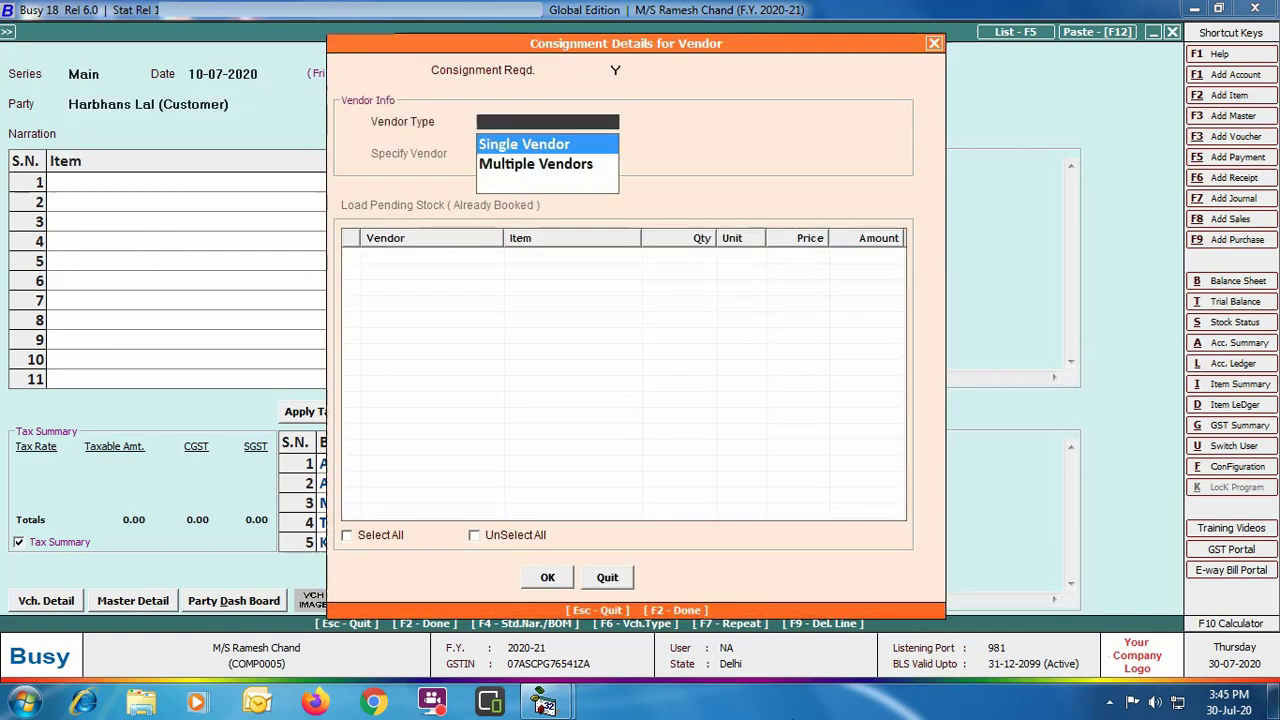
{"action": "key", "text": "Return"}
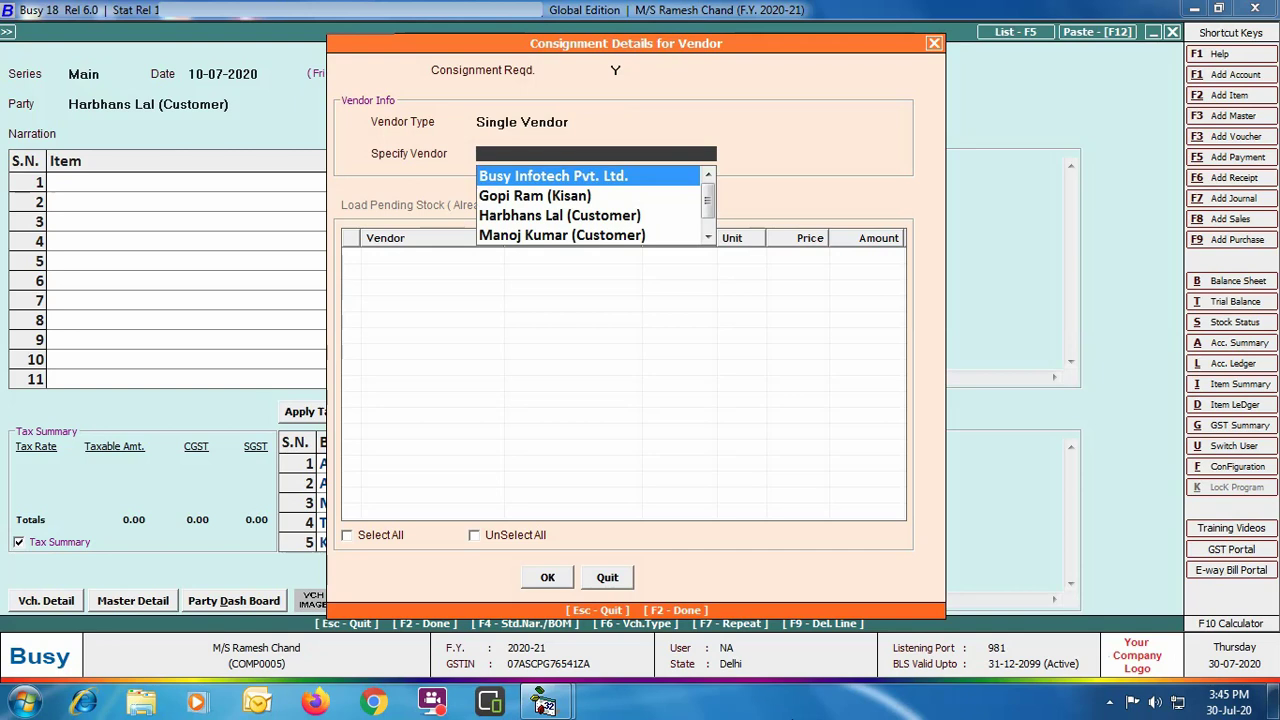
{"action": "key", "text": "Down"}
{"action": "key", "text": "Return"}
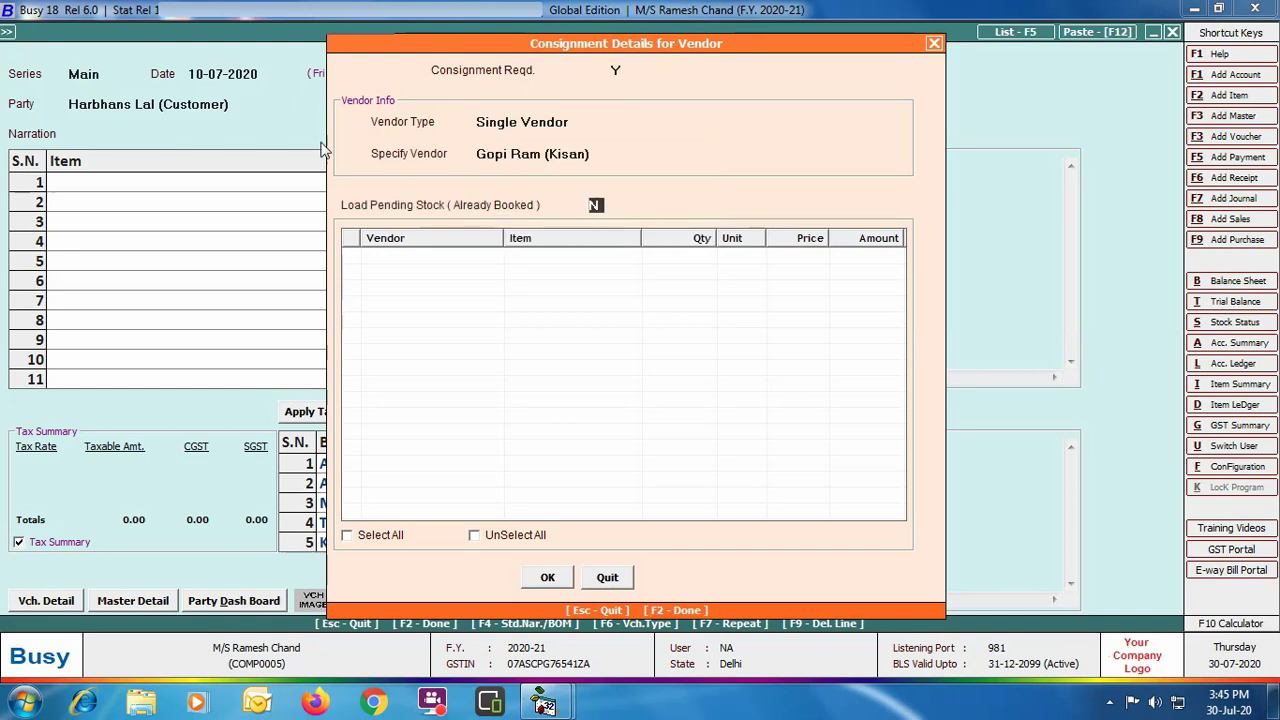
{"action": "key", "text": "y"}
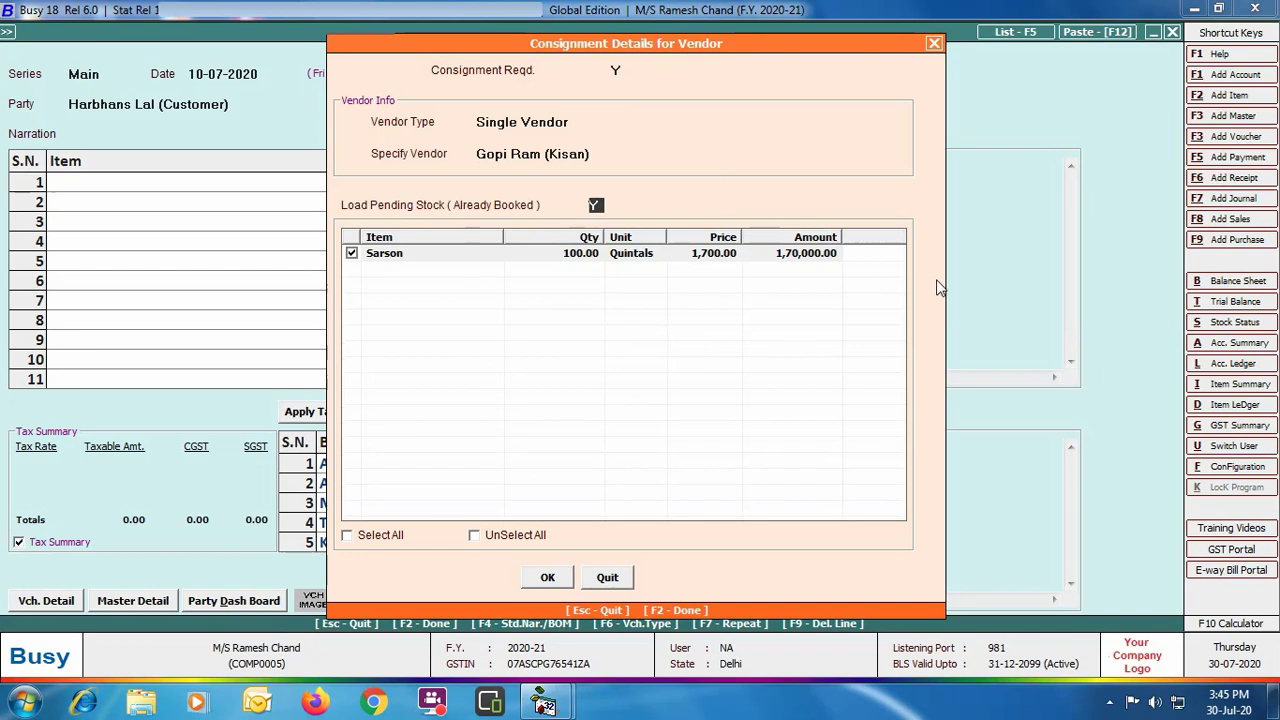
{"action": "left_click", "coordinate": [547, 577]}
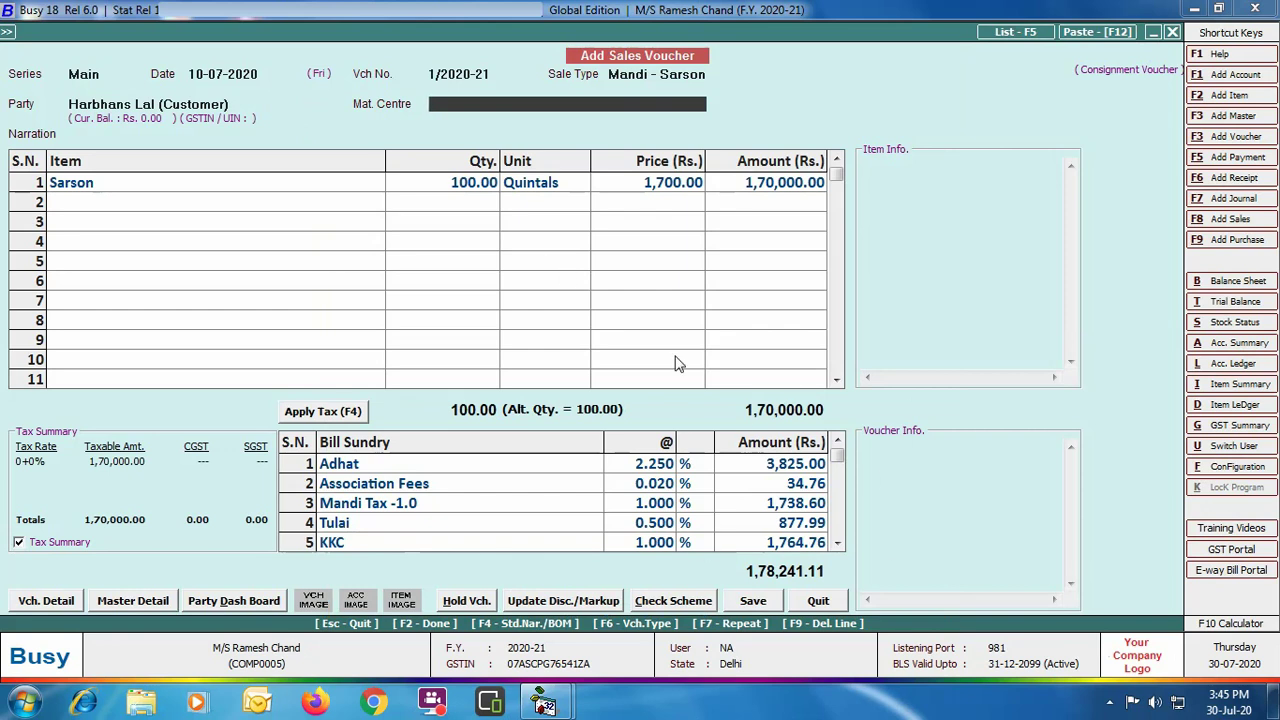
Set the material centre to Main Store and accept the loaded Sarson line and tagged bill sundries from Adhat to KKC.
{"action": "key", "text": "Return"}
{"action": "key", "text": "Return"}
{"action": "key", "text": "Return"}
{"action": "key", "text": "Return"}
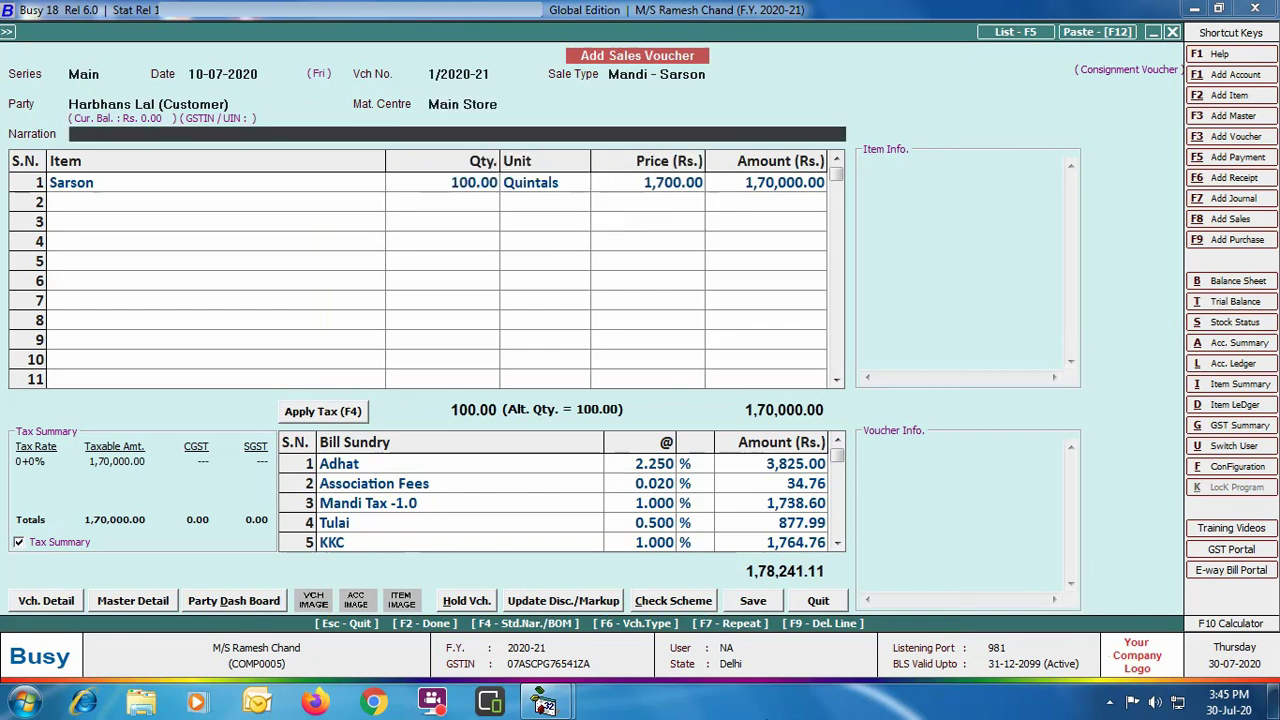
{"action": "key", "text": "Return"}
{"action": "key", "text": "Return"}
{"action": "key", "text": "Return"}
{"action": "key", "text": "Return"}
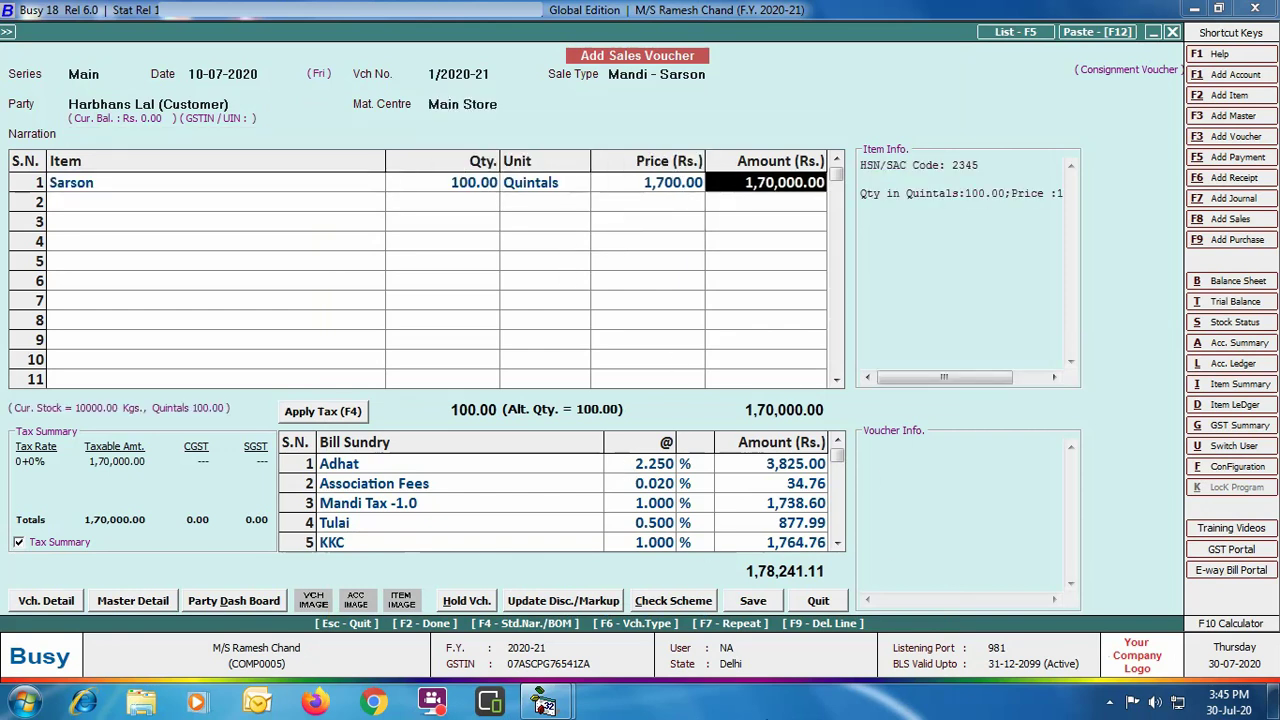
{"action": "key", "text": "Return"}
{"action": "key", "text": "Return"}
{"action": "key", "text": "Return"}
{"action": "key", "text": "Return"}
{"action": "key", "text": "Return"}
{"action": "key", "text": "Return"}
{"action": "key", "text": "Return"}
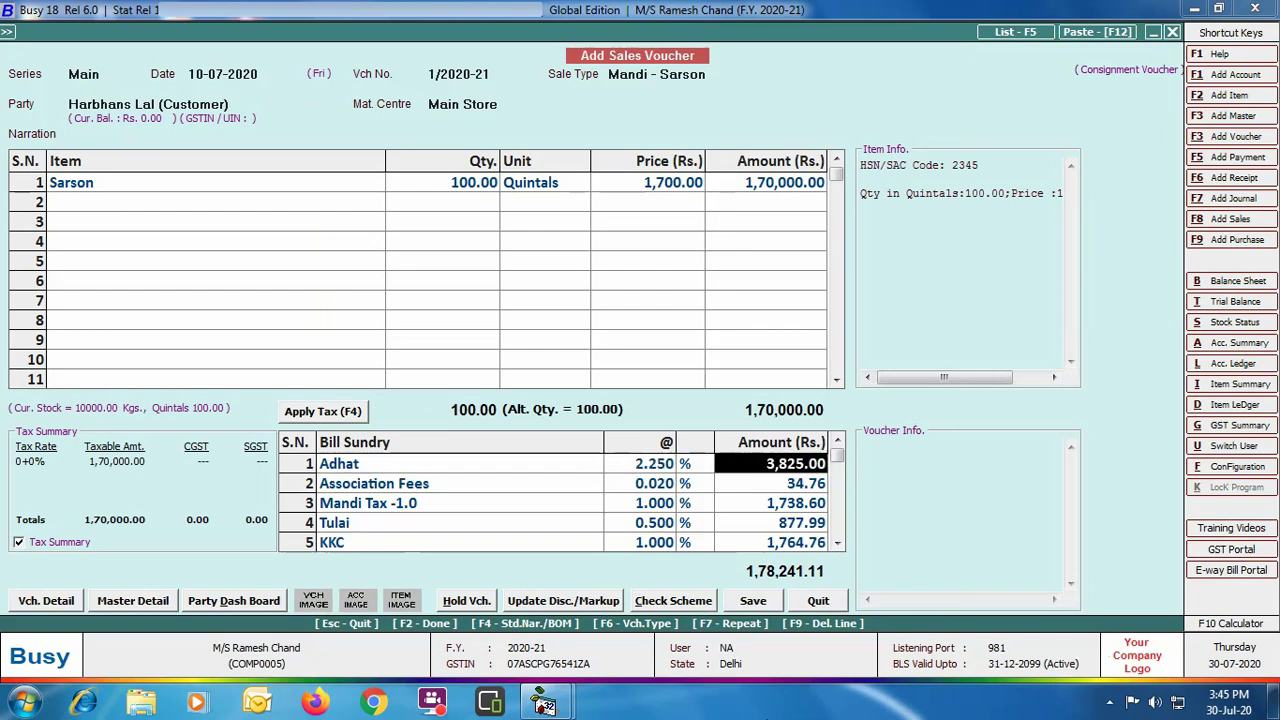
{"action": "key", "text": "Return"}
{"action": "key", "text": "Return"}
{"action": "key", "text": "Return"}
{"action": "key", "text": "Return"}
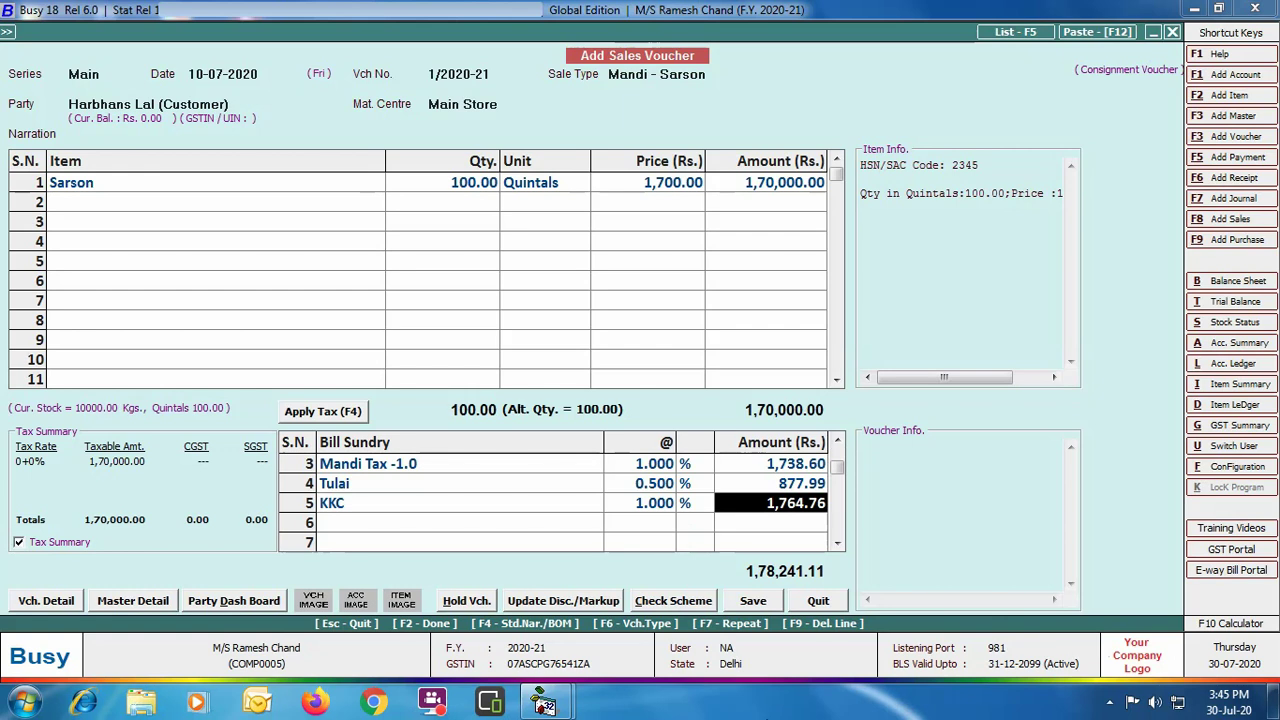
Save the sales voucher, decline generating a purchase voucher from it, and leave sales entry.
{"action": "key", "text": "Return"}
{"action": "key", "text": "Return"}
{"action": "key", "text": "Return"}
{"action": "key", "text": "Return"}
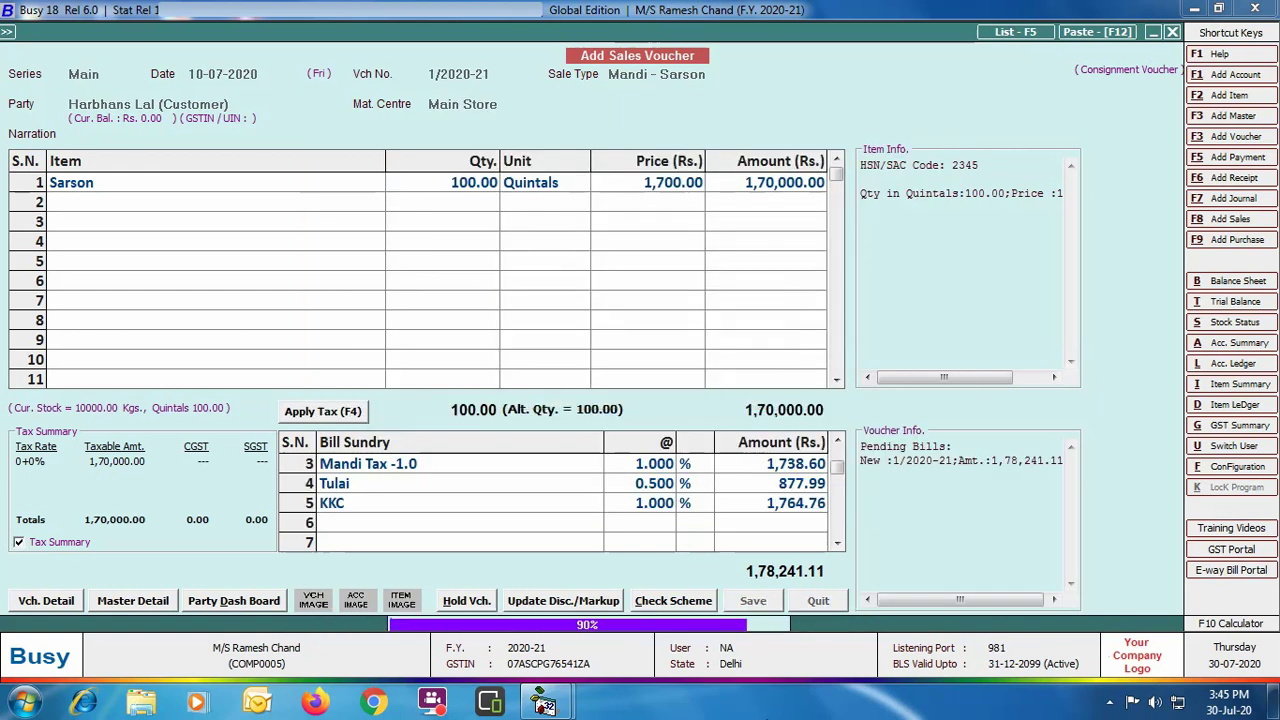
{"action": "key", "text": "n"}
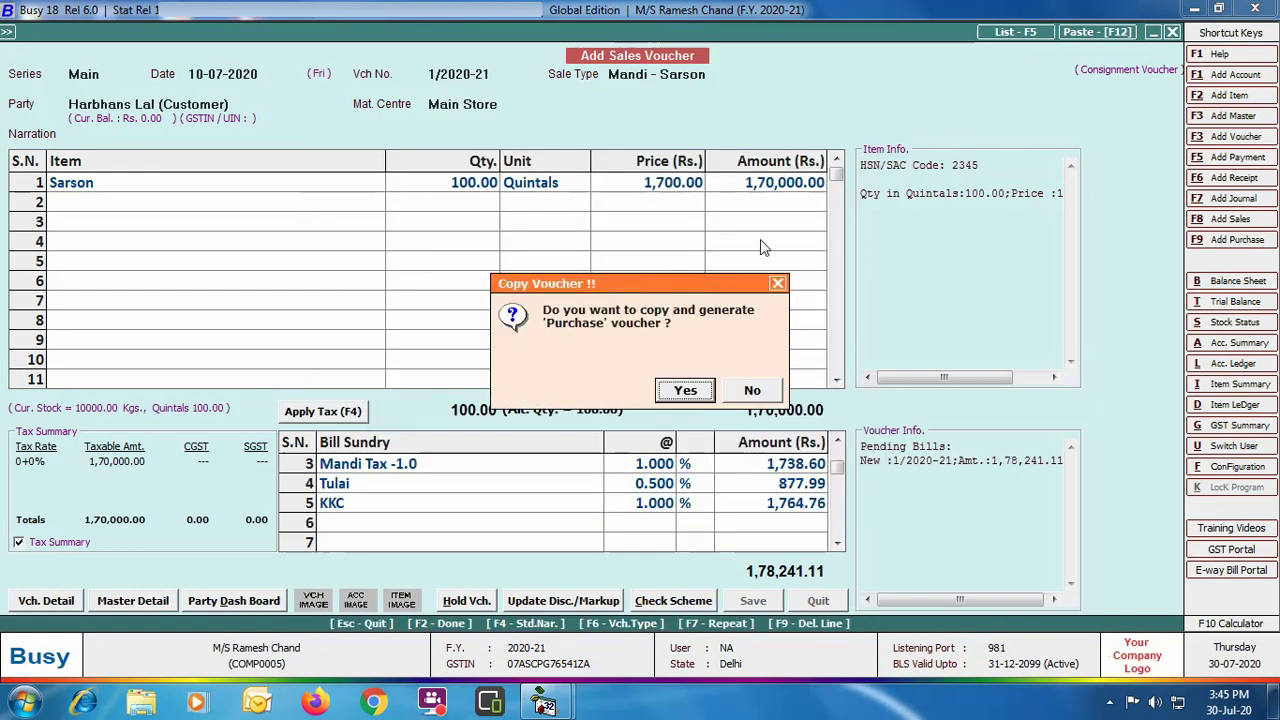
{"action": "left_click", "coordinate": [754, 391]}
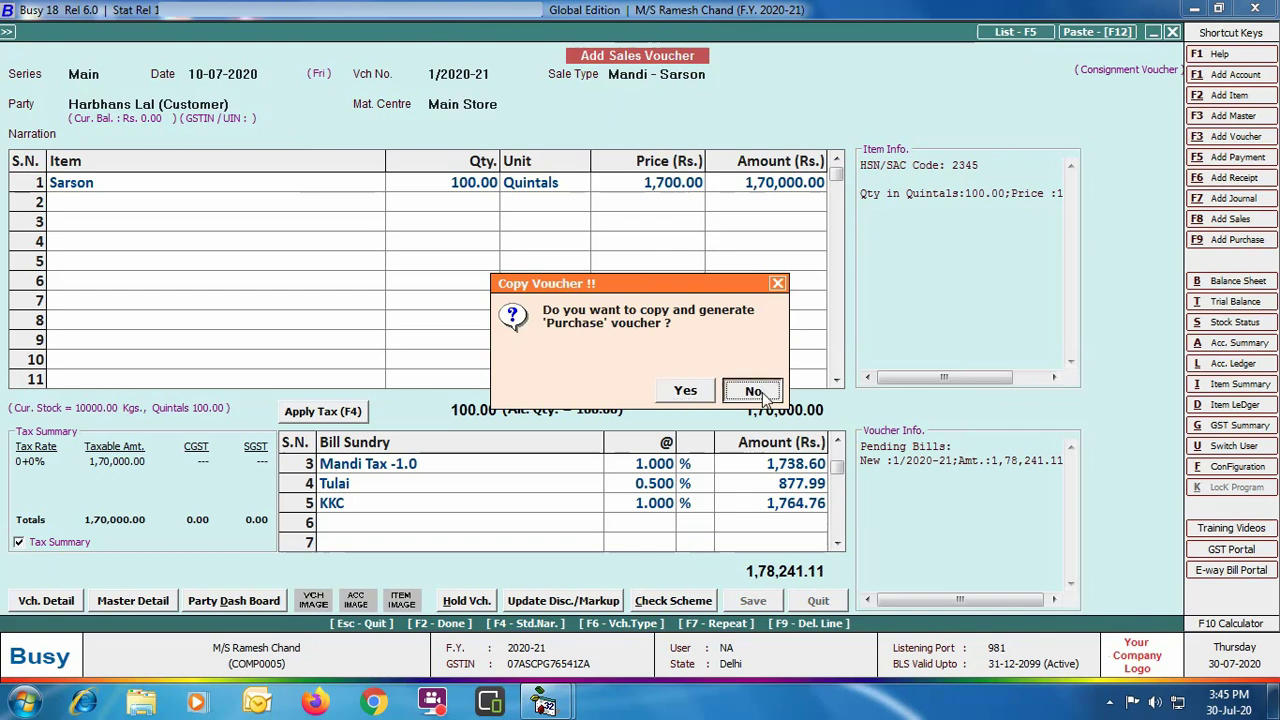
{"action": "left_click", "coordinate": [806, 600]}
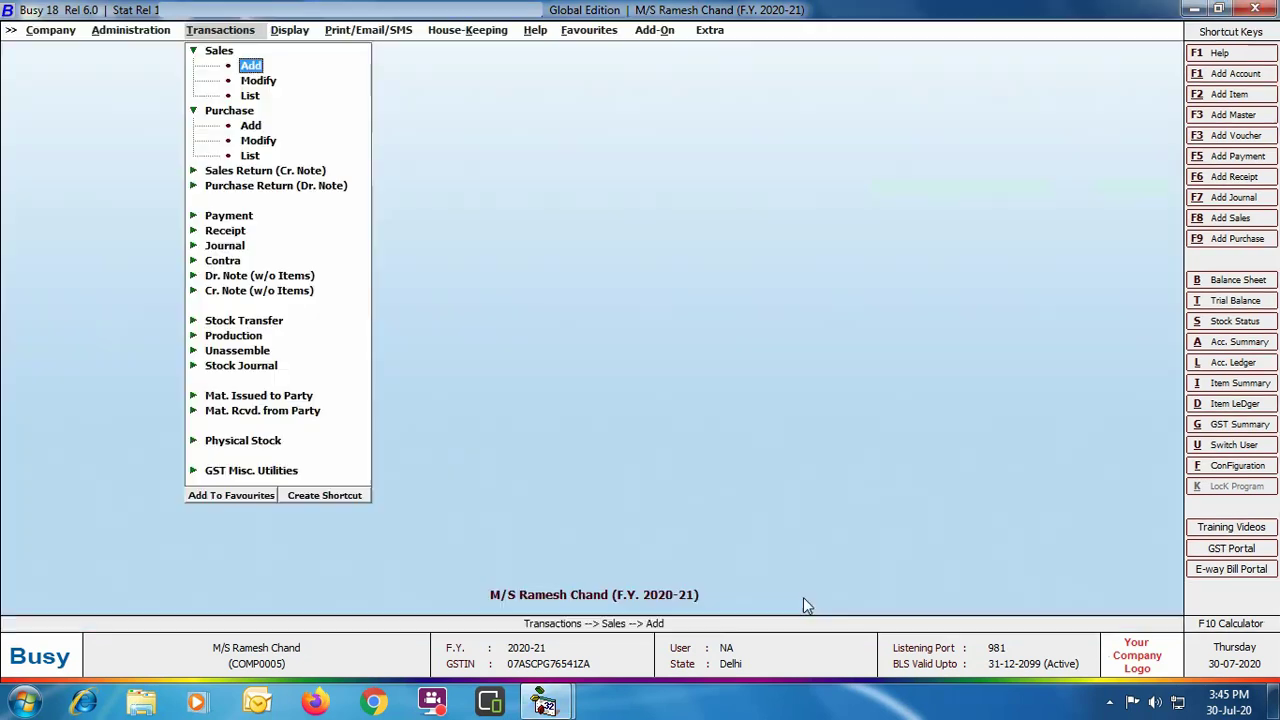
Open the Generate Pending Consignment Sales utility among the bulk updations.
{"action": "left_click", "coordinate": [124, 32]}
{"action": "left_click", "coordinate": [168, 478]}
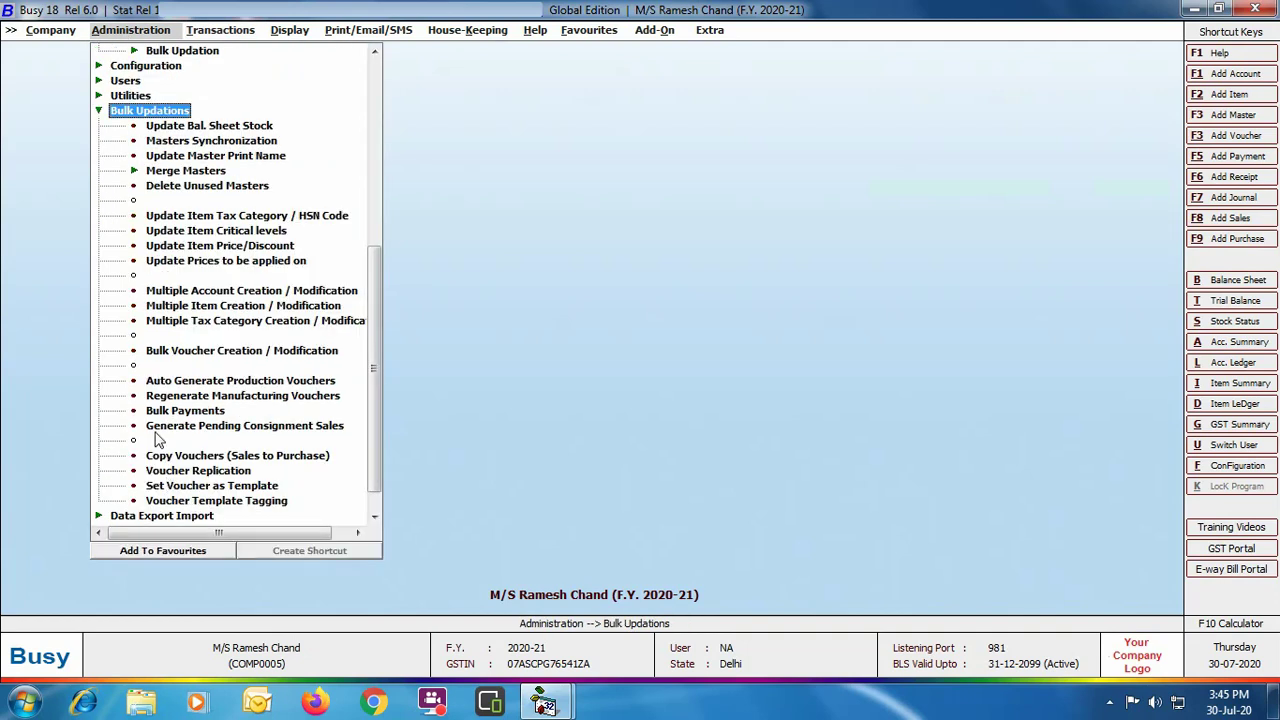
{"action": "left_click", "coordinate": [258, 426]}
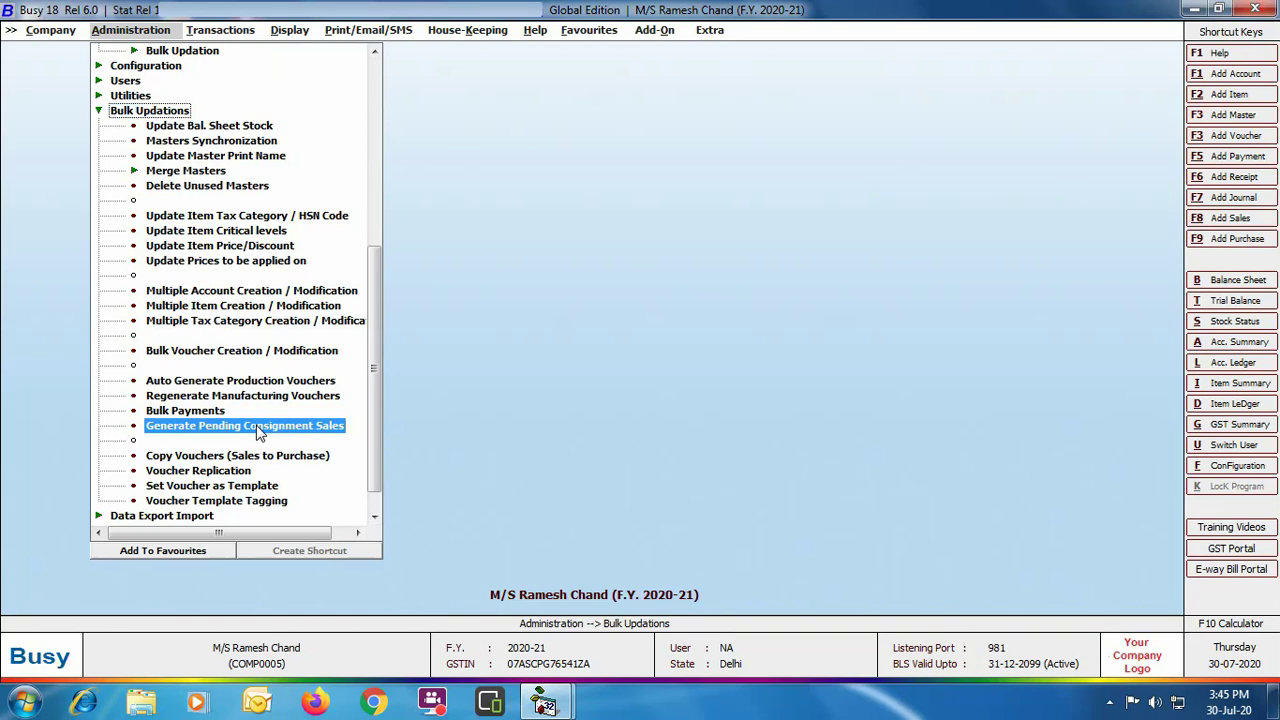
{"action": "left_click", "coordinate": [258, 426]}
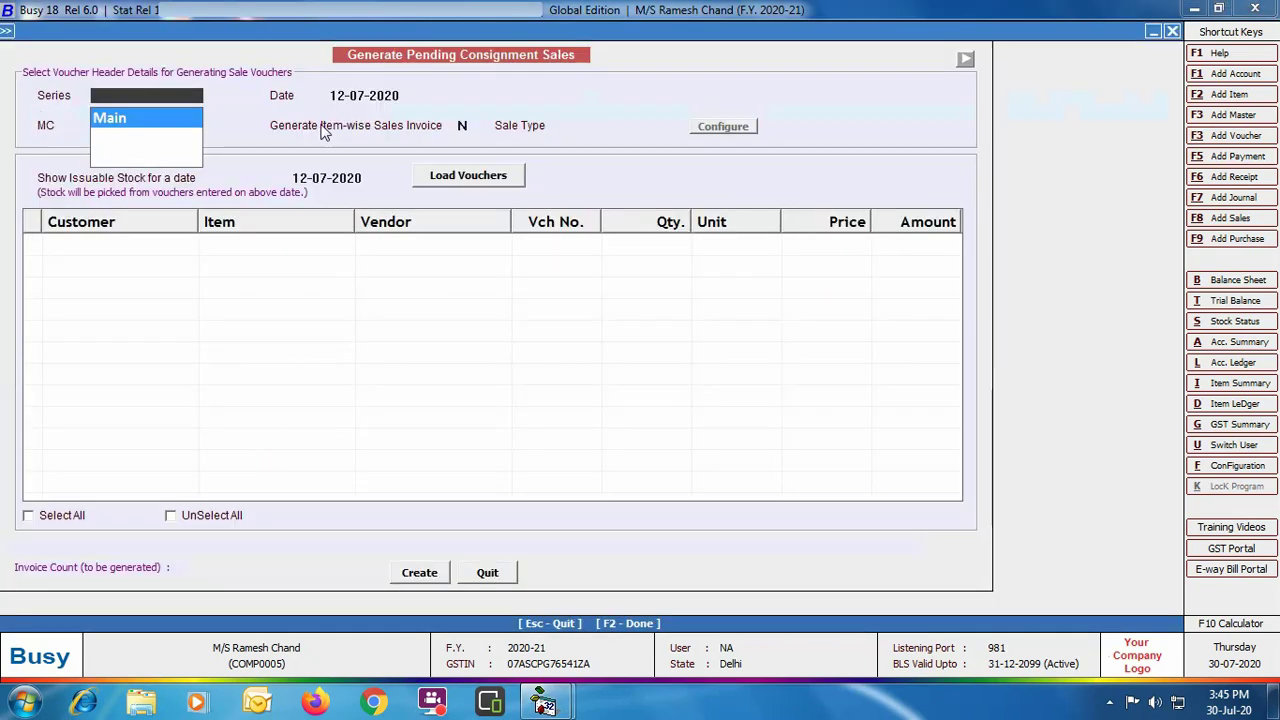
Set the generation header to series Main and material centre Main Store, and enable item-wise sales invoices.
{"action": "key", "text": "Return"}
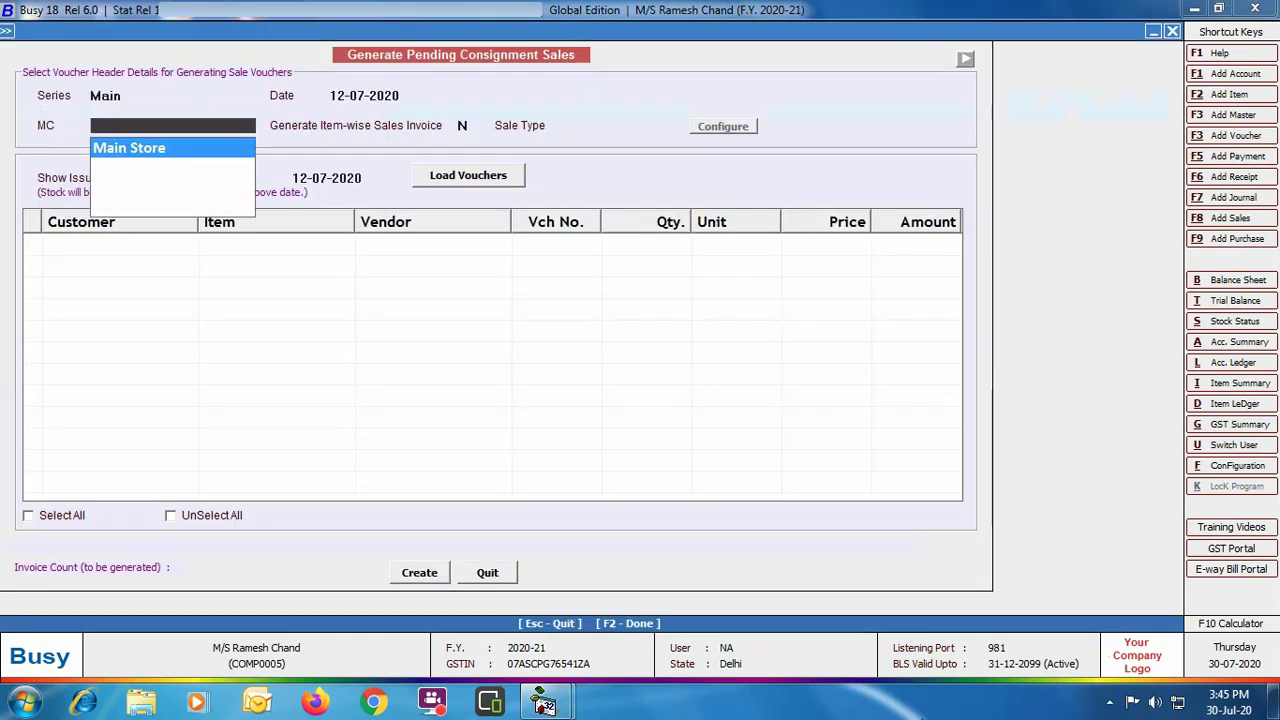
{"action": "key", "text": "Return"}
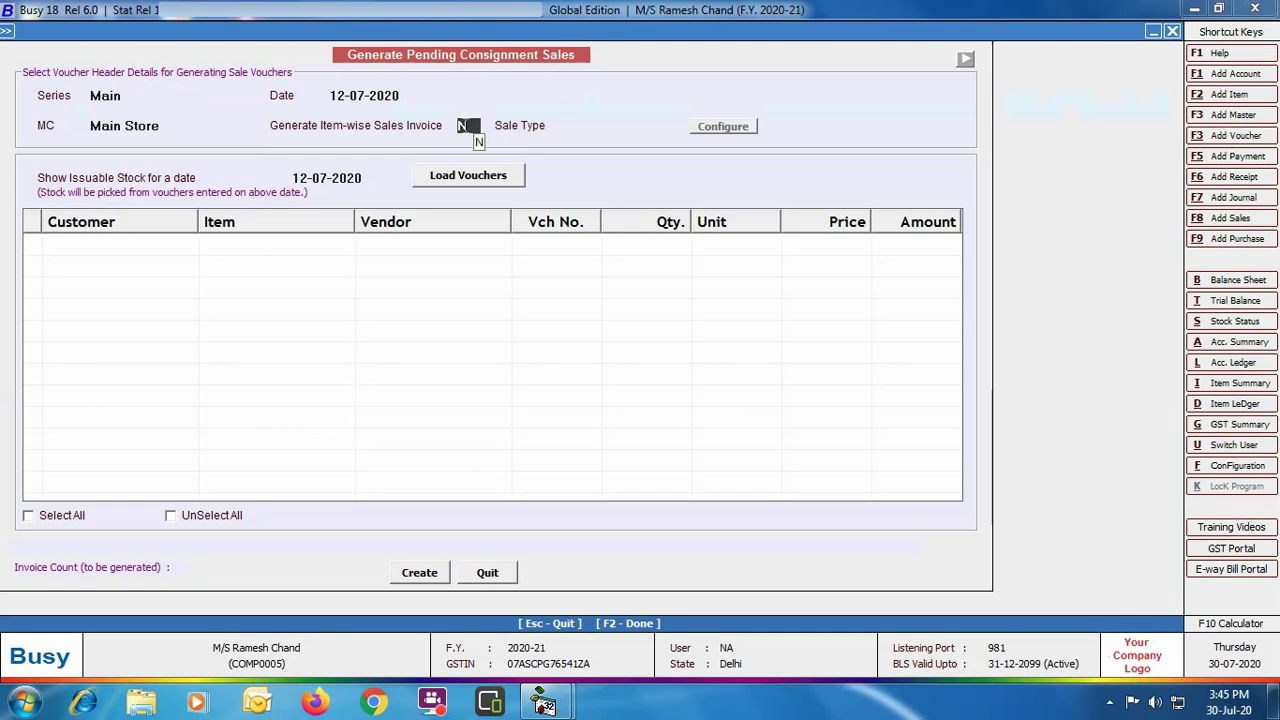
{"action": "type", "text": "Y"}
{"action": "key", "text": "Return"}
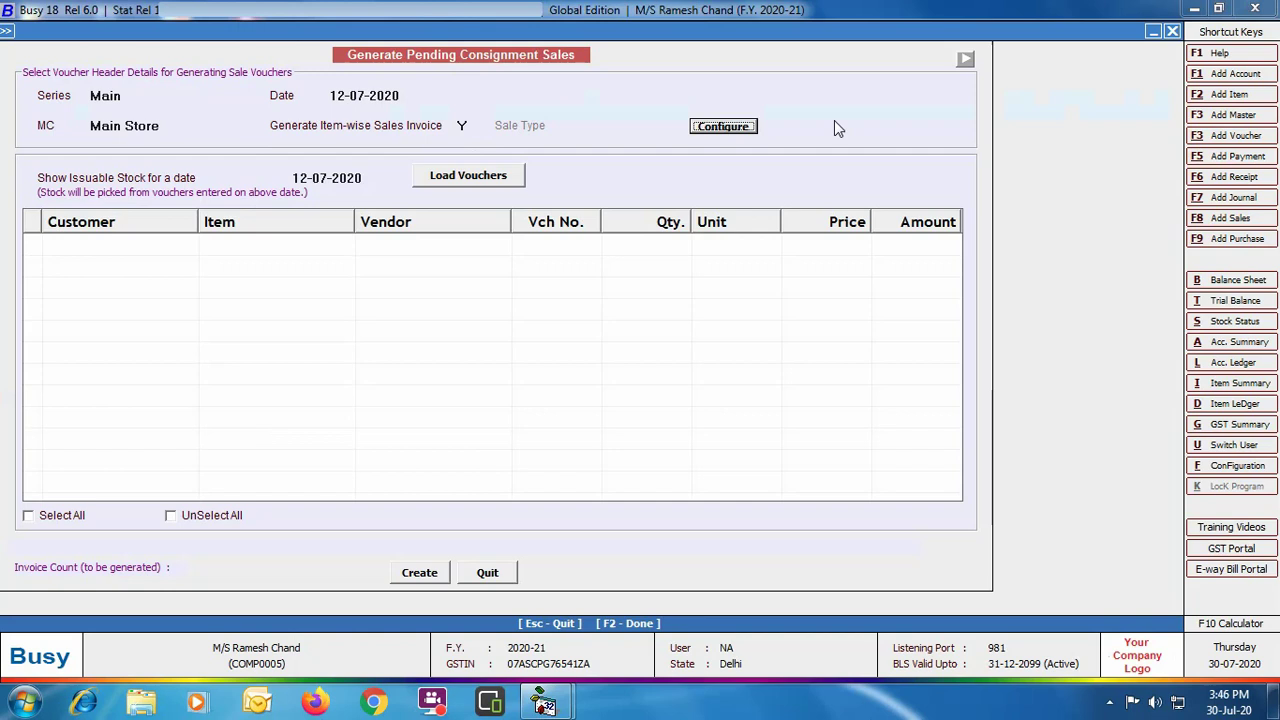
Configure the item-wise sale types as Mandi - Sarson for Sarson and Mandi for Wheat, and save the configuration.
{"action": "left_click", "coordinate": [705, 130]}
{"action": "key", "text": "Return"}
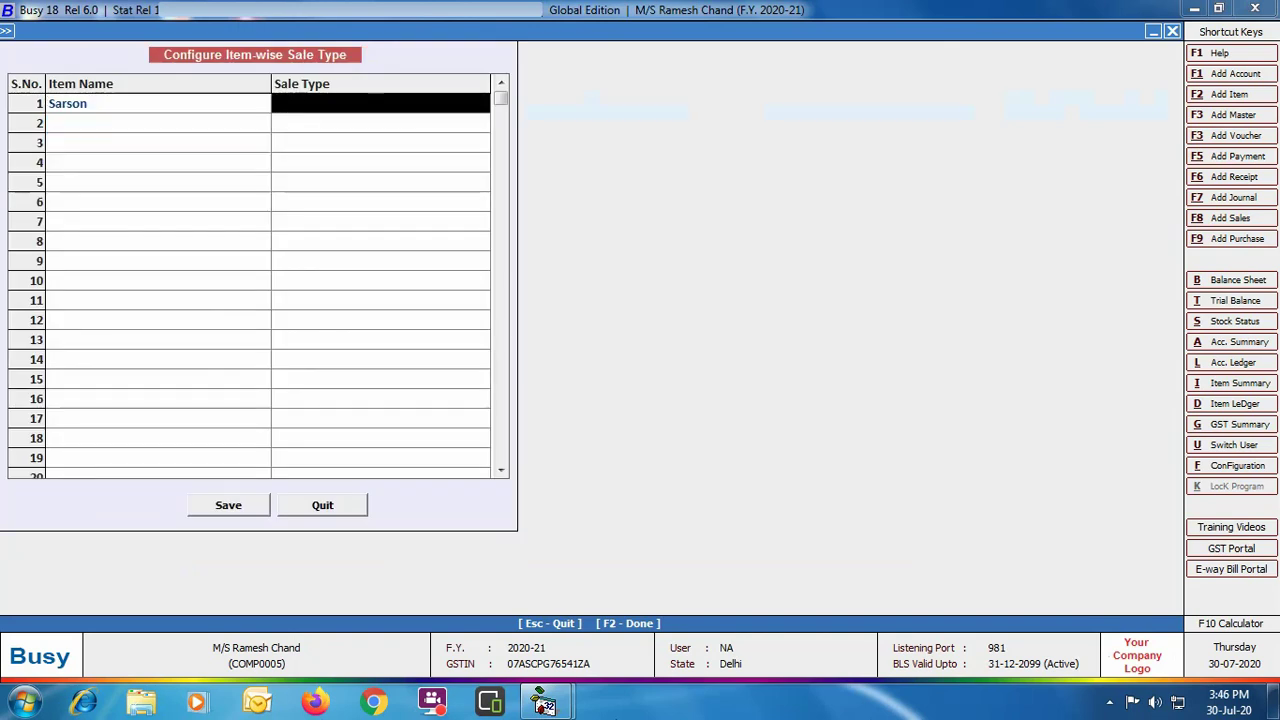
{"action": "type", "text": "mA"}
{"action": "key", "text": "Down"}
{"action": "key", "text": "Return"}
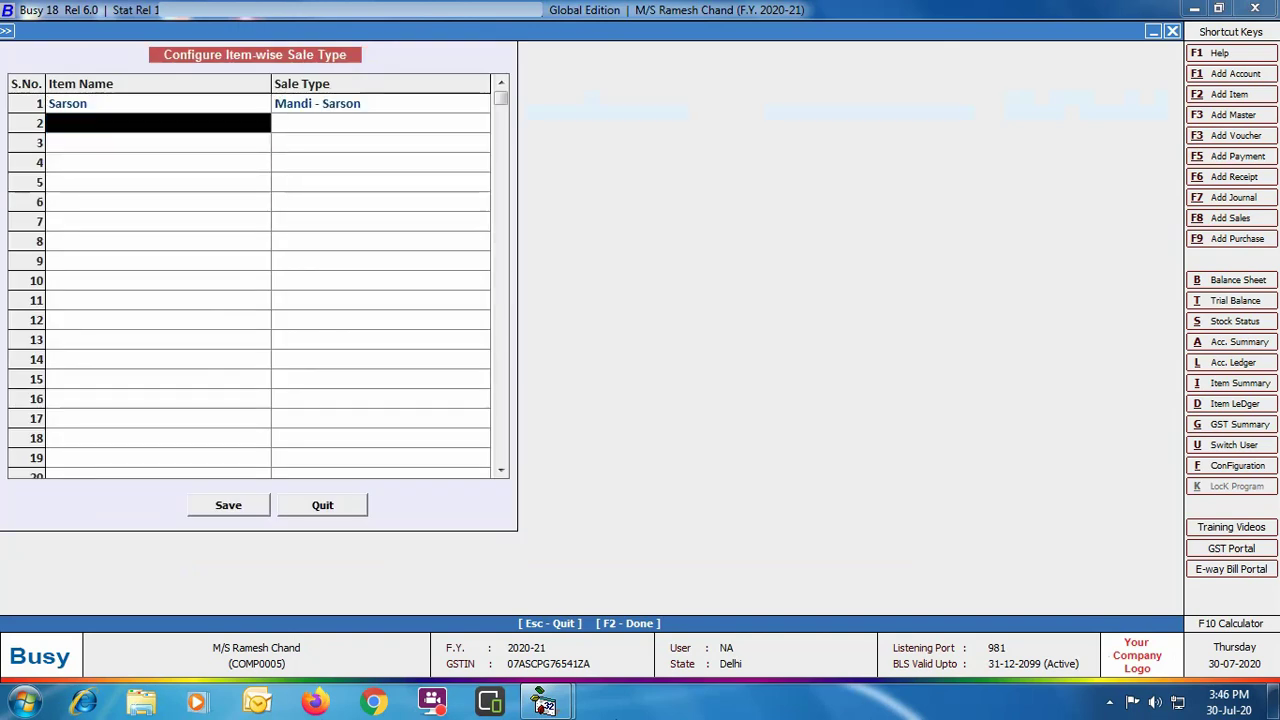
{"action": "type", "text": "whe"}
{"action": "key", "text": "Return"}
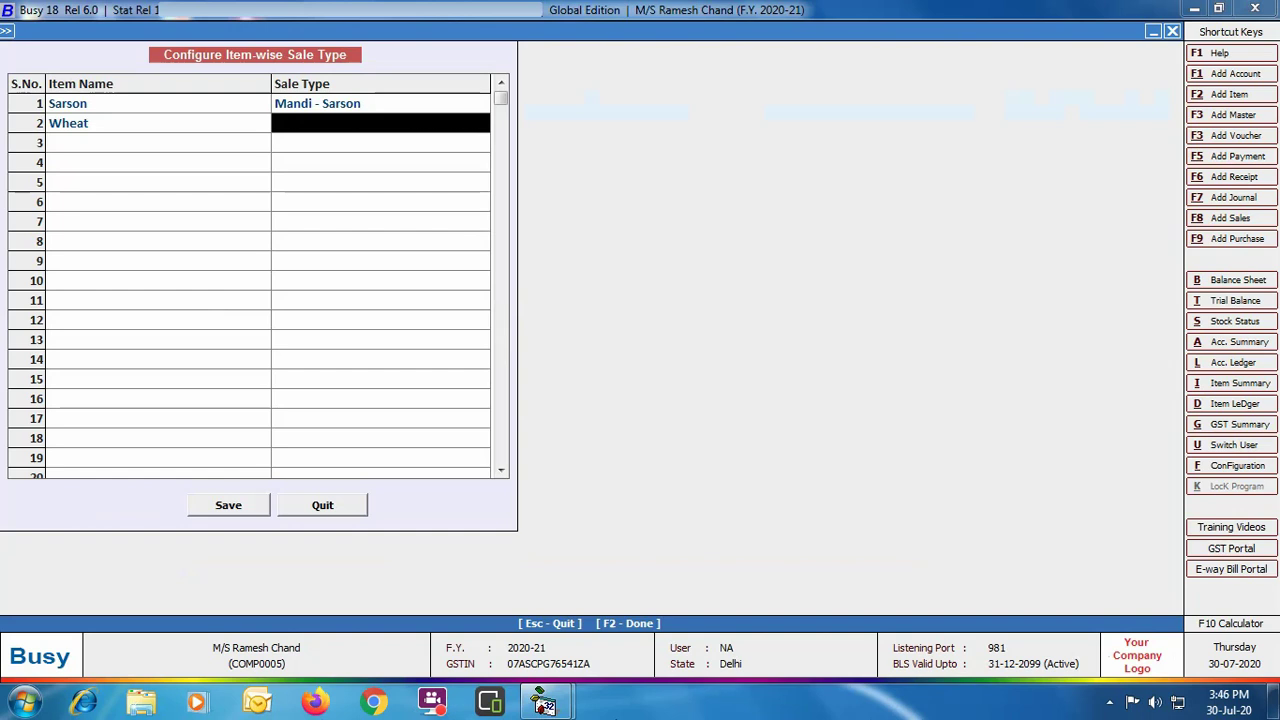
{"action": "type", "text": "m"}
{"action": "key", "text": "Return"}
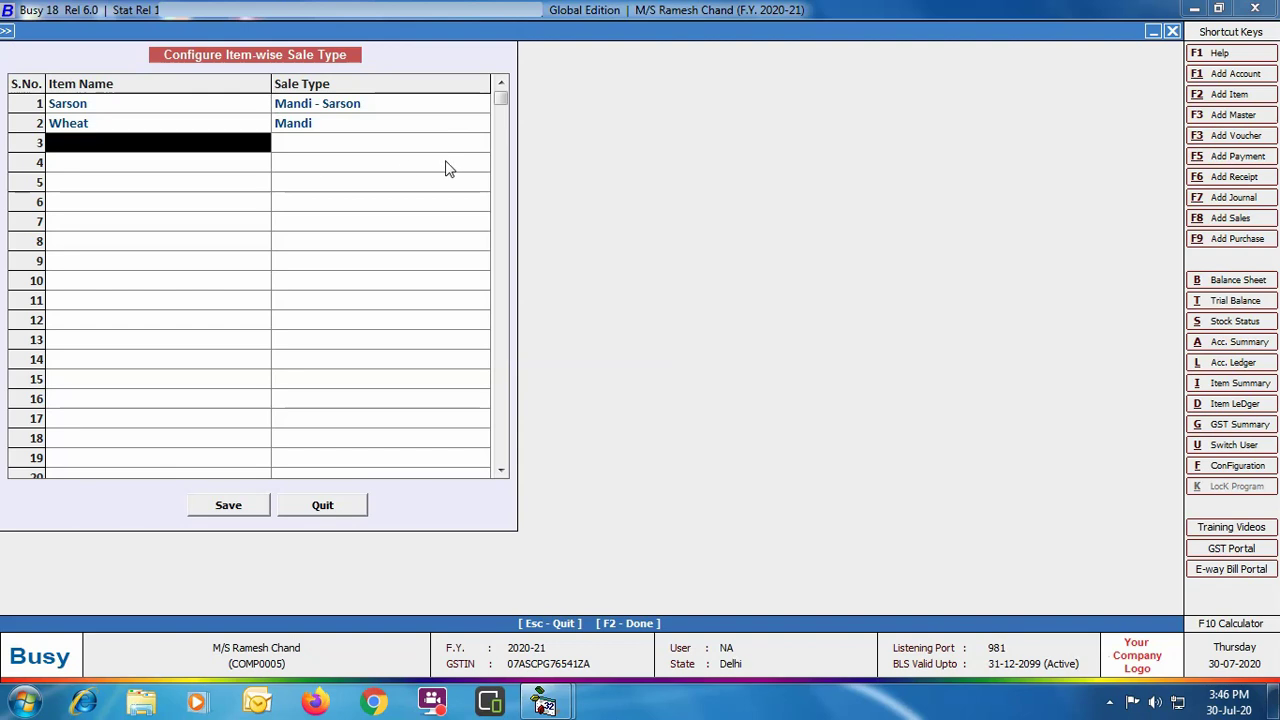
{"action": "left_click", "coordinate": [262, 507]}
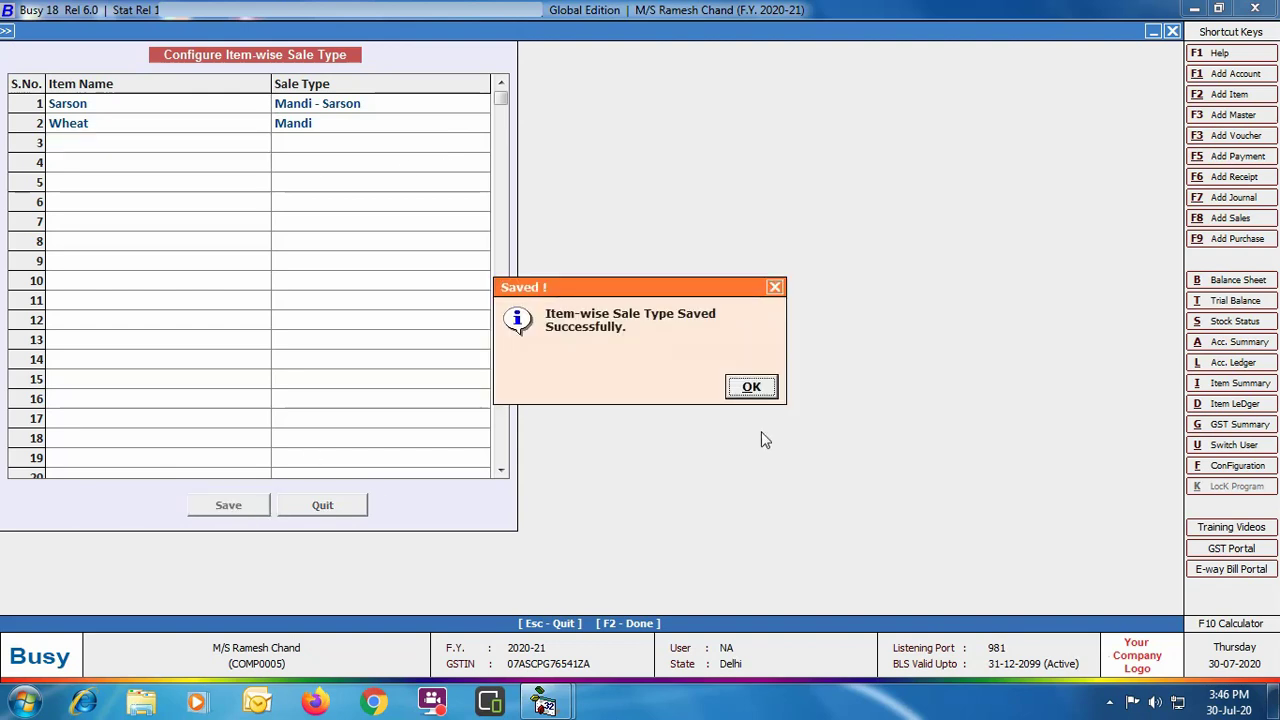
{"action": "left_click", "coordinate": [750, 388]}
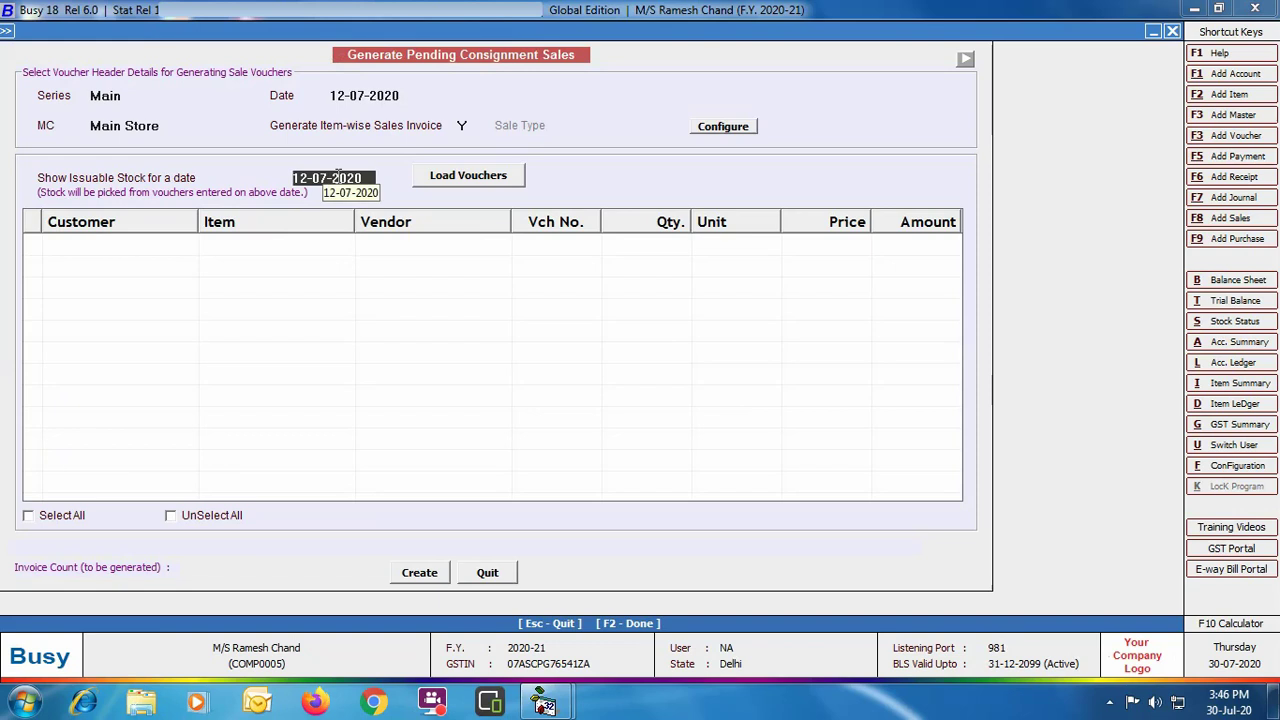
Load the issuable consignment stock for 12-07-2020, create the sales vouchers for all loaded lines, and leave the utility.
{"action": "left_click", "coordinate": [462, 178]}
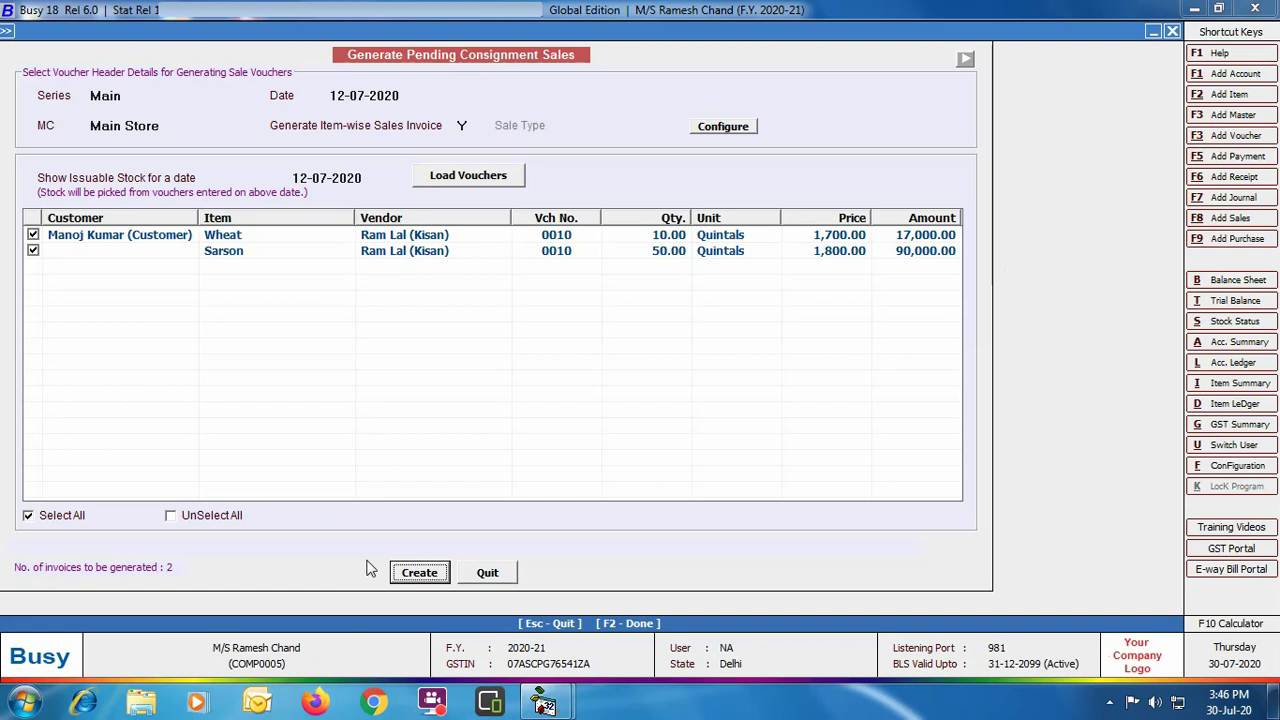
{"action": "left_click", "coordinate": [421, 577]}
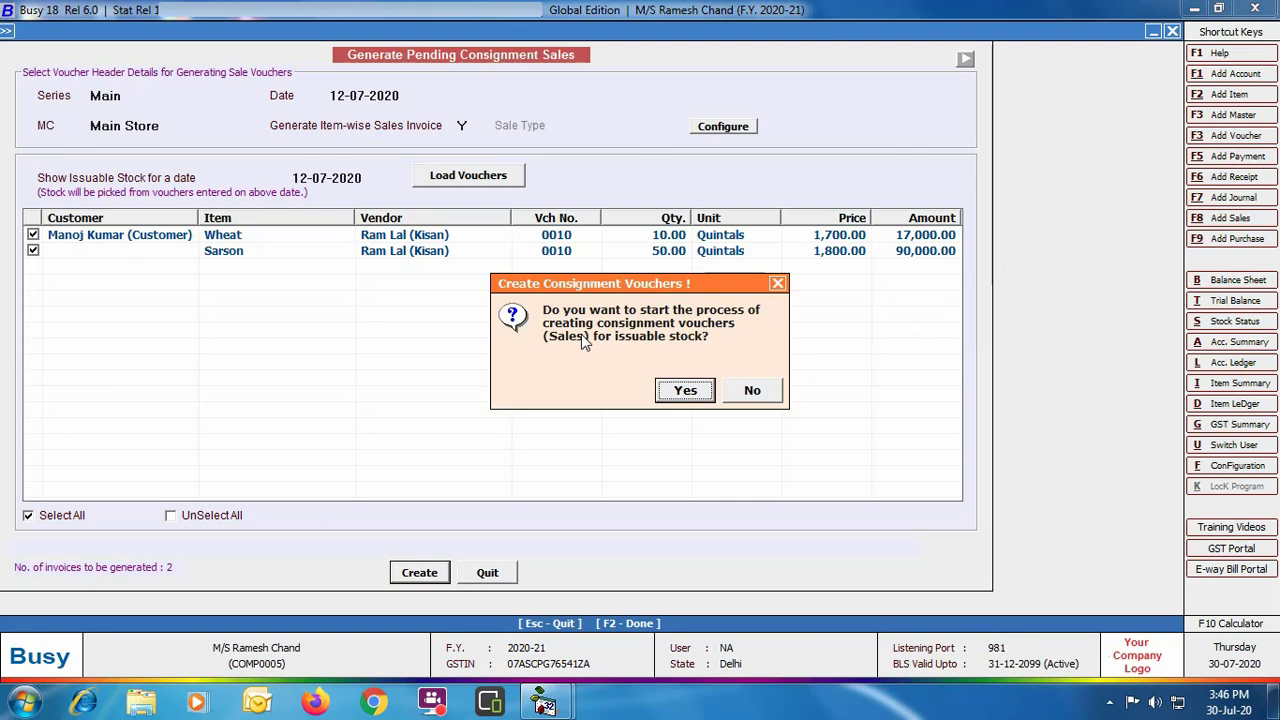
{"action": "left_click", "coordinate": [682, 395]}
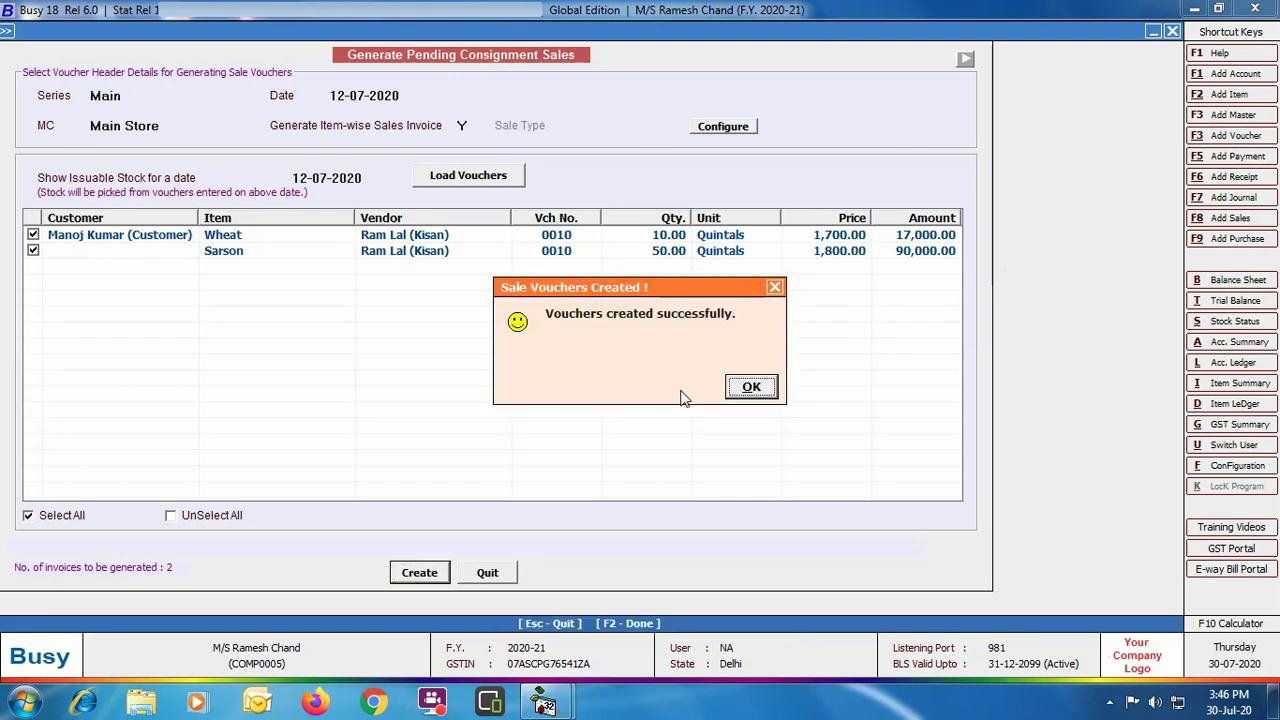
{"action": "left_click", "coordinate": [751, 387]}
{"action": "left_click", "coordinate": [498, 573]}
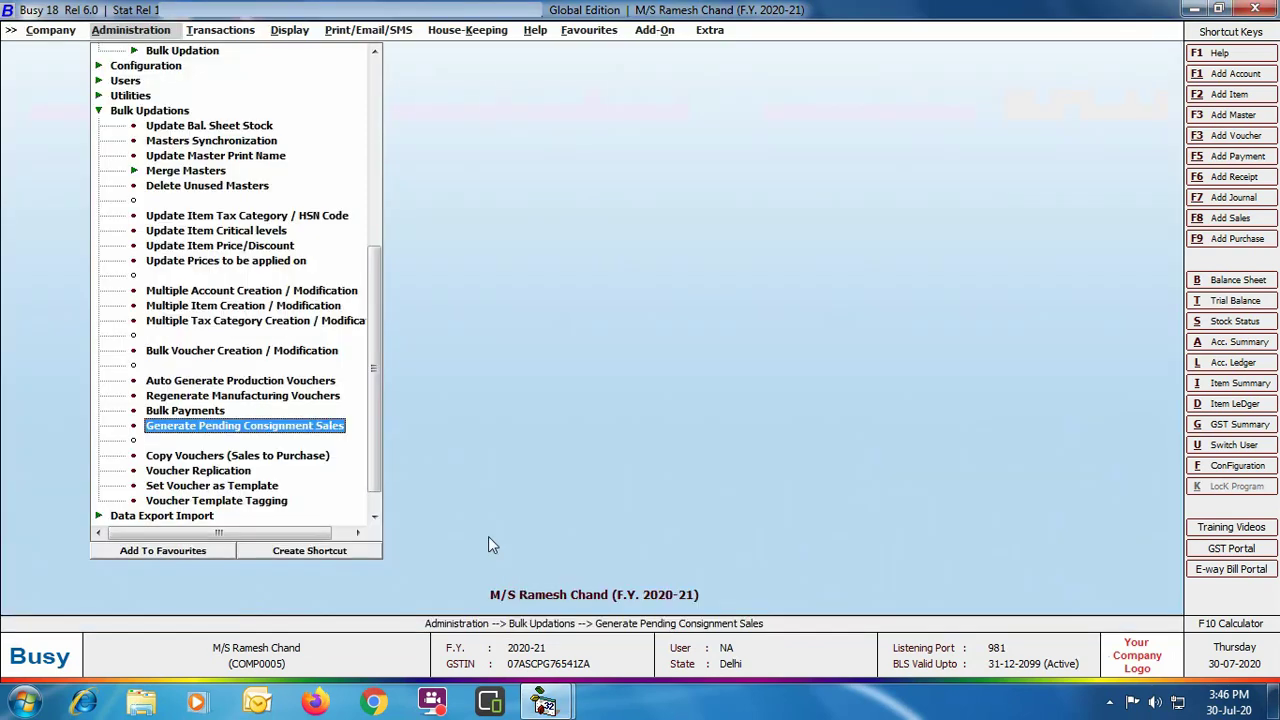
Display the list of sales vouchers on screen with the default report options.
{"action": "left_click", "coordinate": [242, 33]}
{"action": "left_click", "coordinate": [249, 95]}
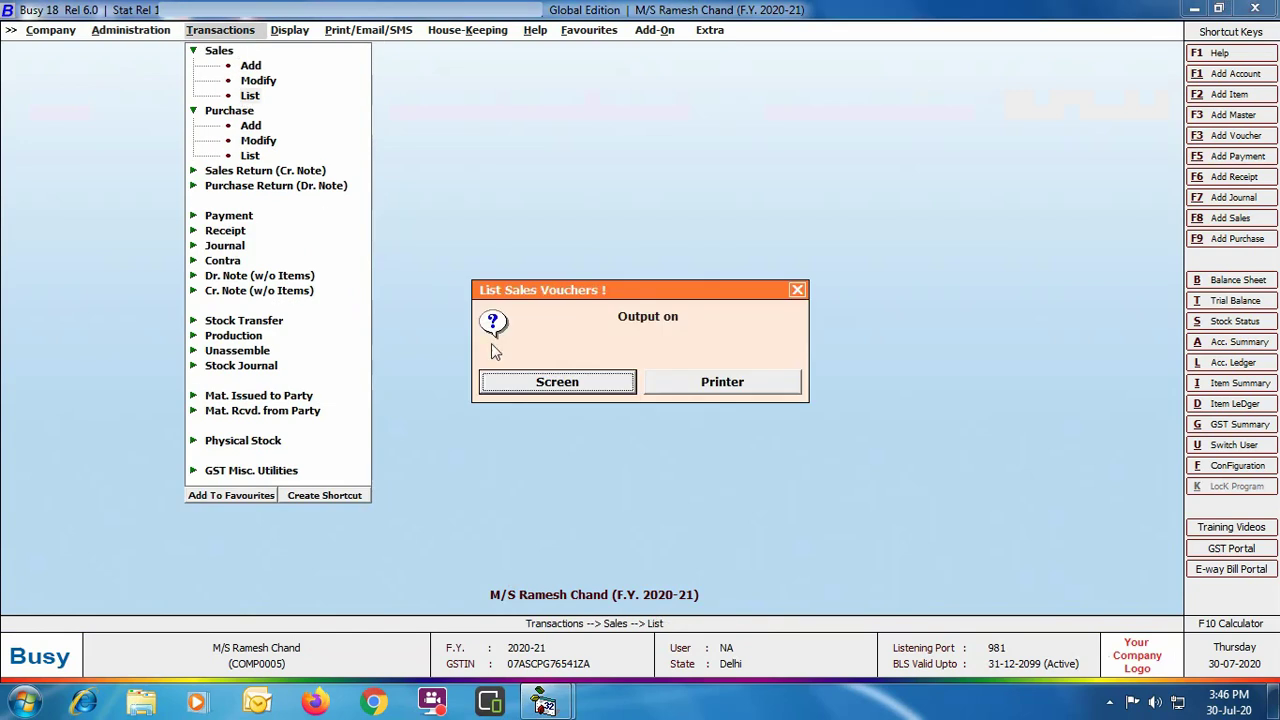
{"action": "left_click", "coordinate": [515, 380]}
{"action": "left_click", "coordinate": [178, 347]}
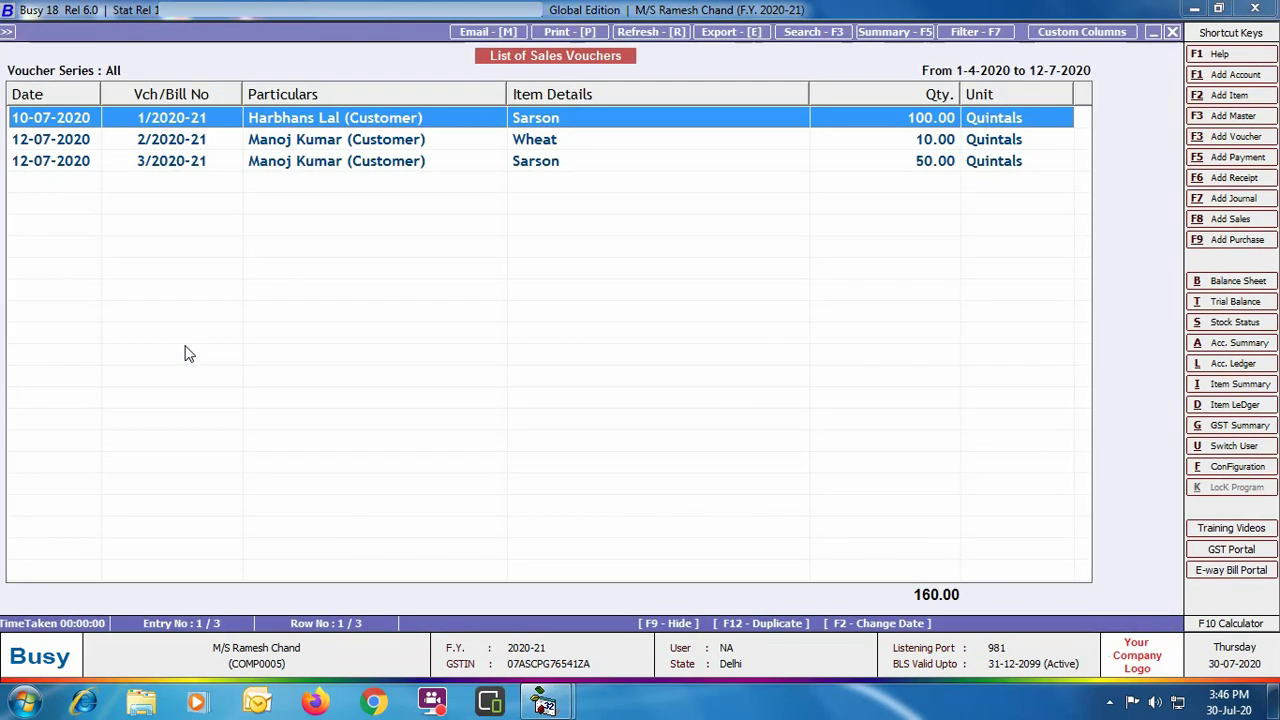
Examine the sale type and bill sundries of the generated Wheat and Sarson vouchers of 12-07-2020, and leave the list.
{"action": "key", "text": "Down"}
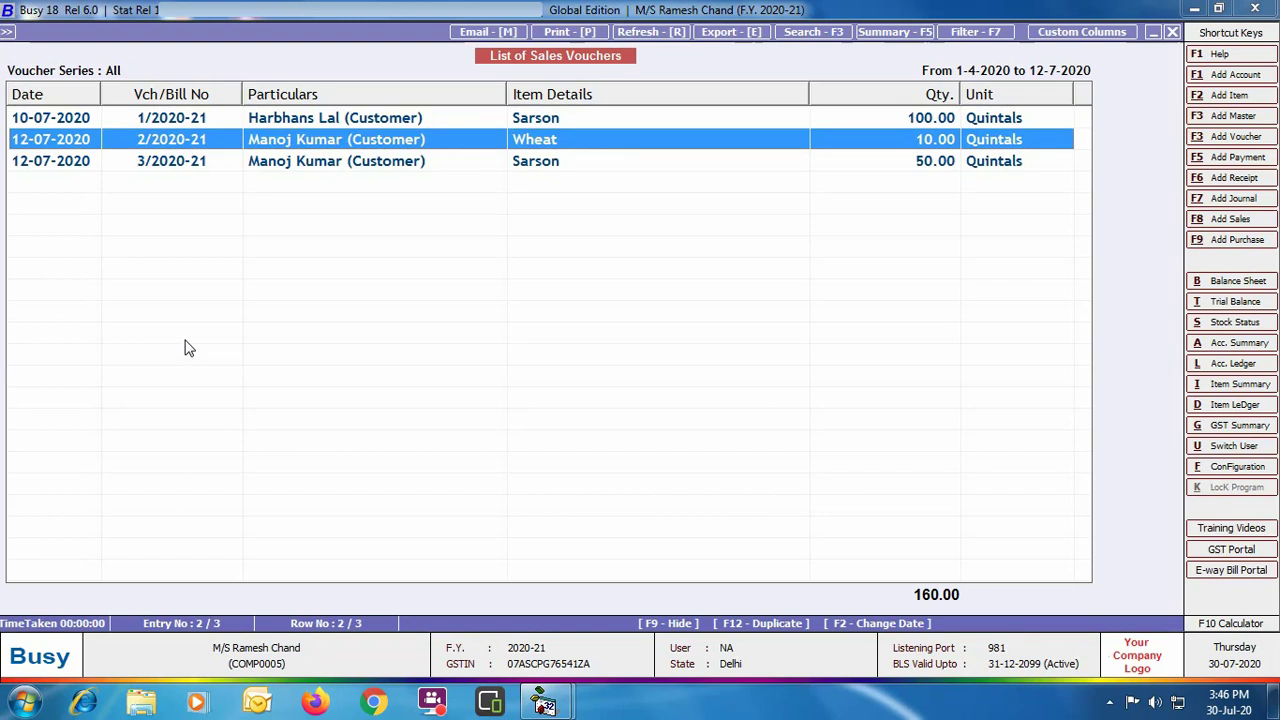
{"action": "key", "text": "Return"}
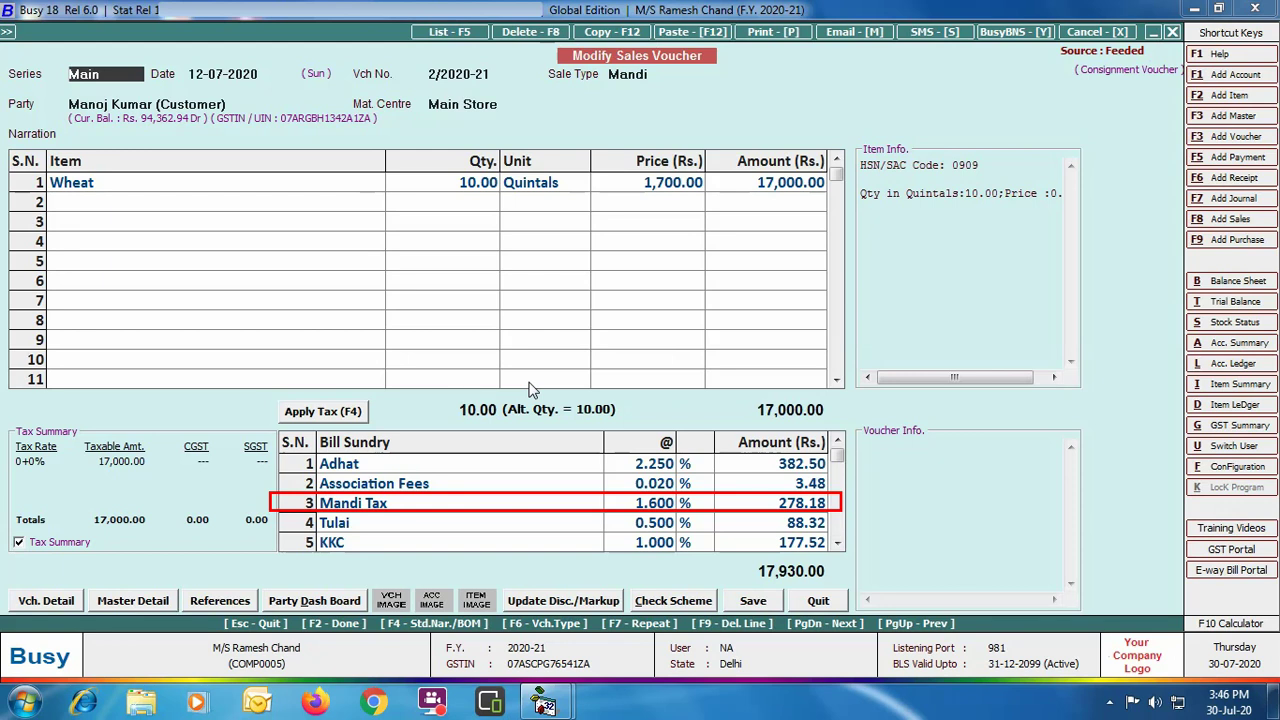
{"action": "left_click", "coordinate": [819, 603]}
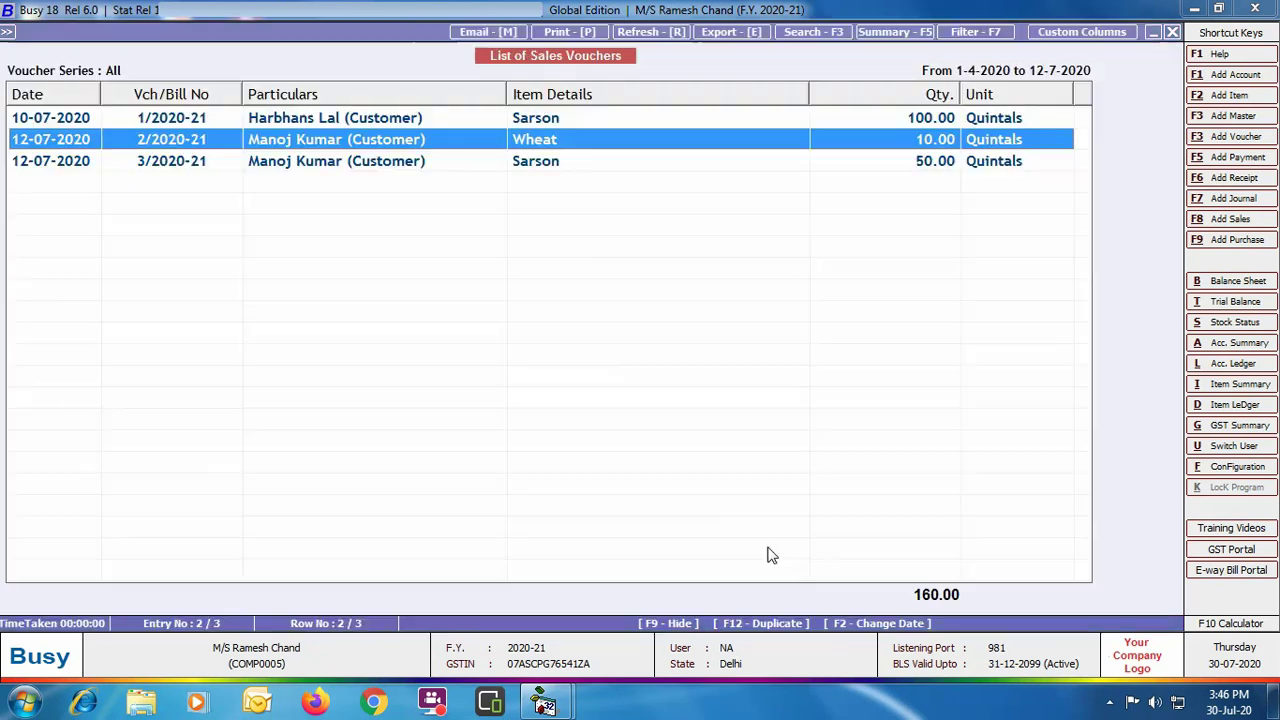
{"action": "left_click", "coordinate": [407, 166]}
{"action": "double_click", "coordinate": [407, 166]}
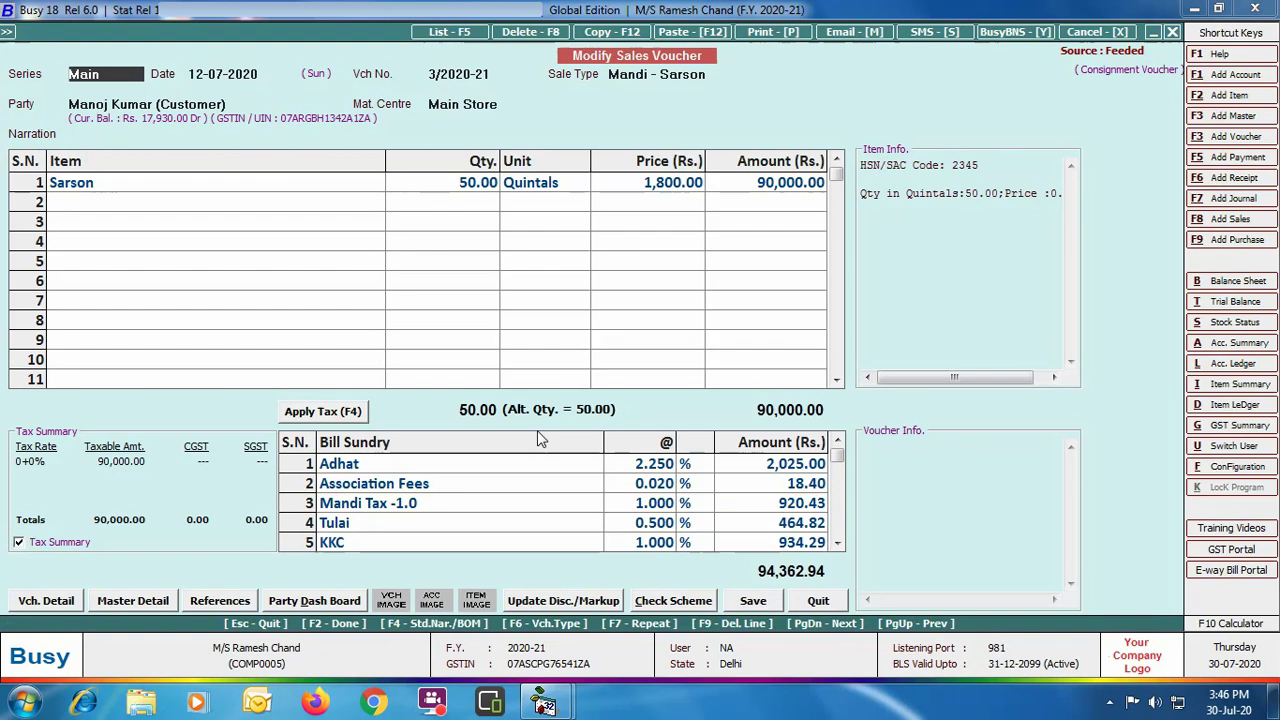
{"action": "left_click", "coordinate": [817, 602]}
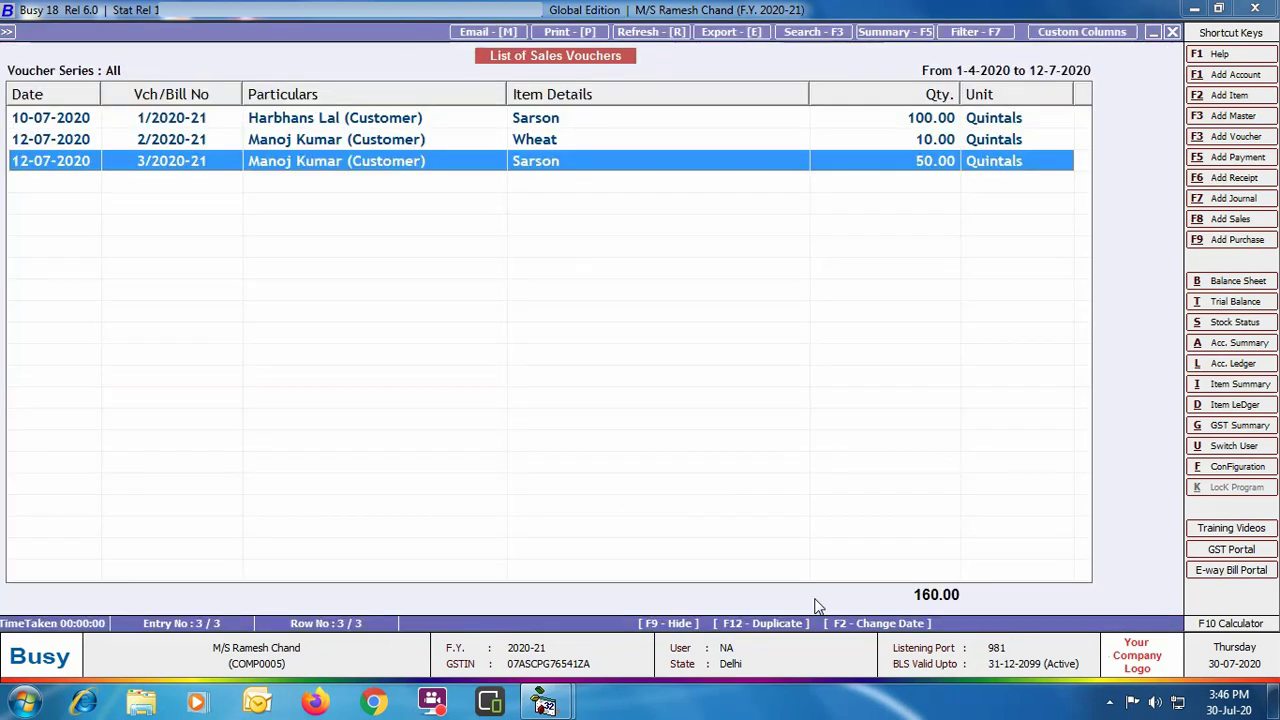
{"action": "key", "text": "Escape"}
{"action": "key", "text": "Escape"}
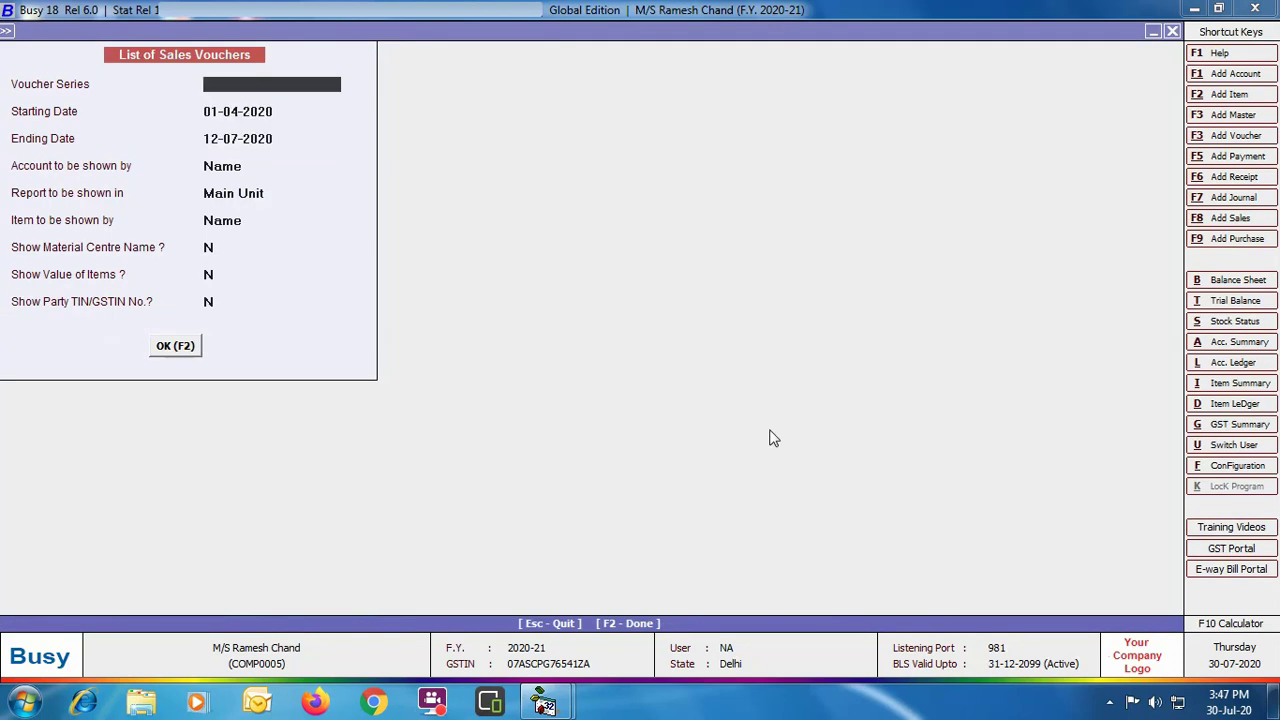
{"action": "key", "text": "Escape"}
{"action": "key", "text": "Escape"}
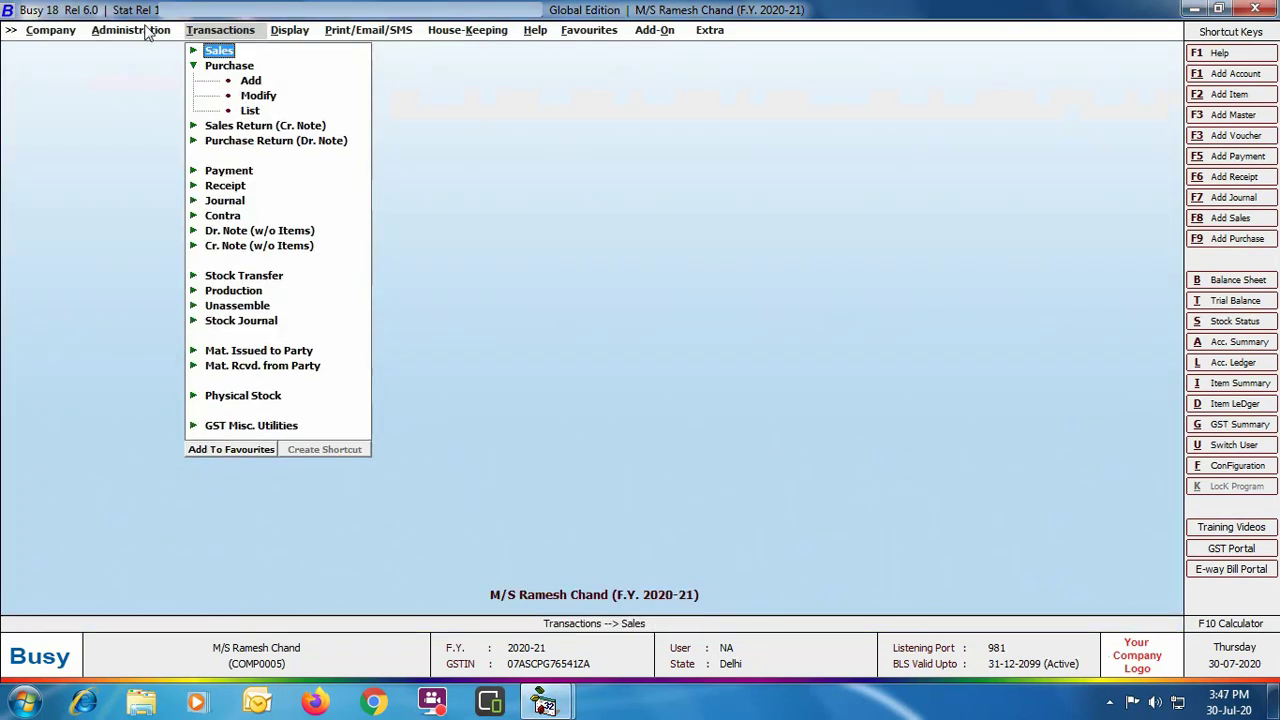
Open the Bulk Payments utility and load consignment purchases from 10-07-2020 to 12-07-2020 for all accounts.
{"action": "left_click", "coordinate": [150, 30]}
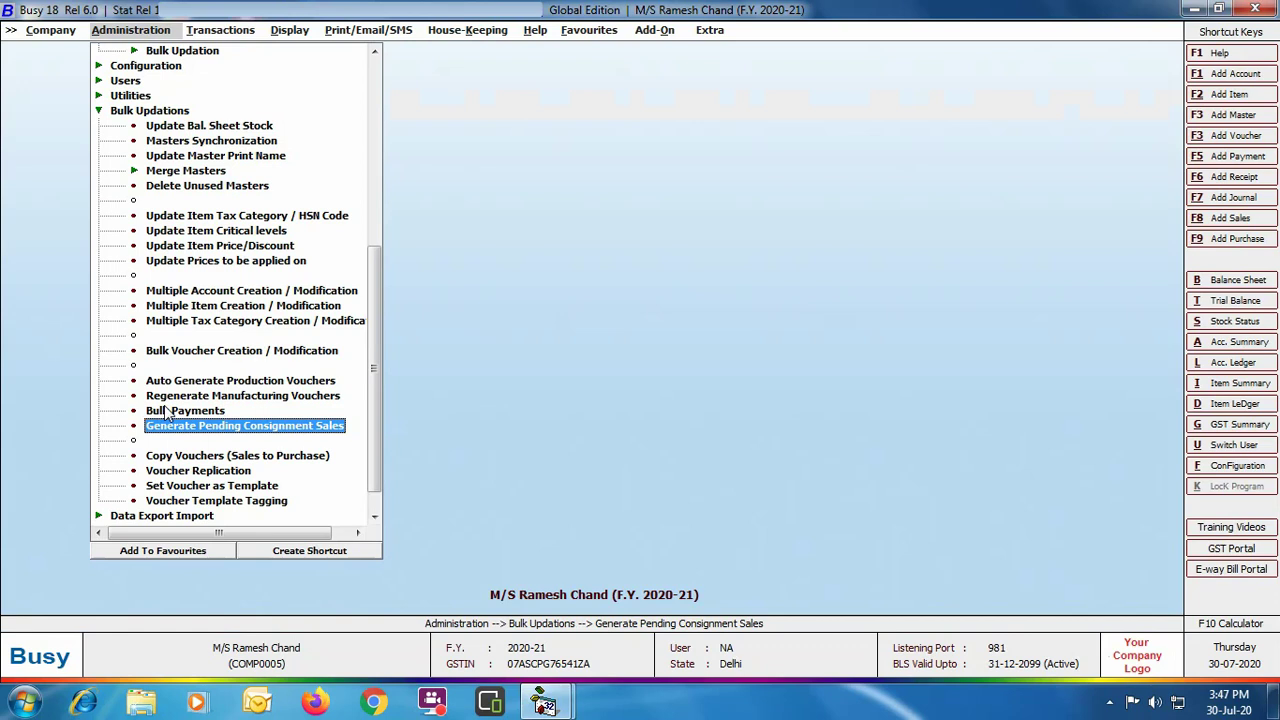
{"action": "double_click", "coordinate": [168, 413]}
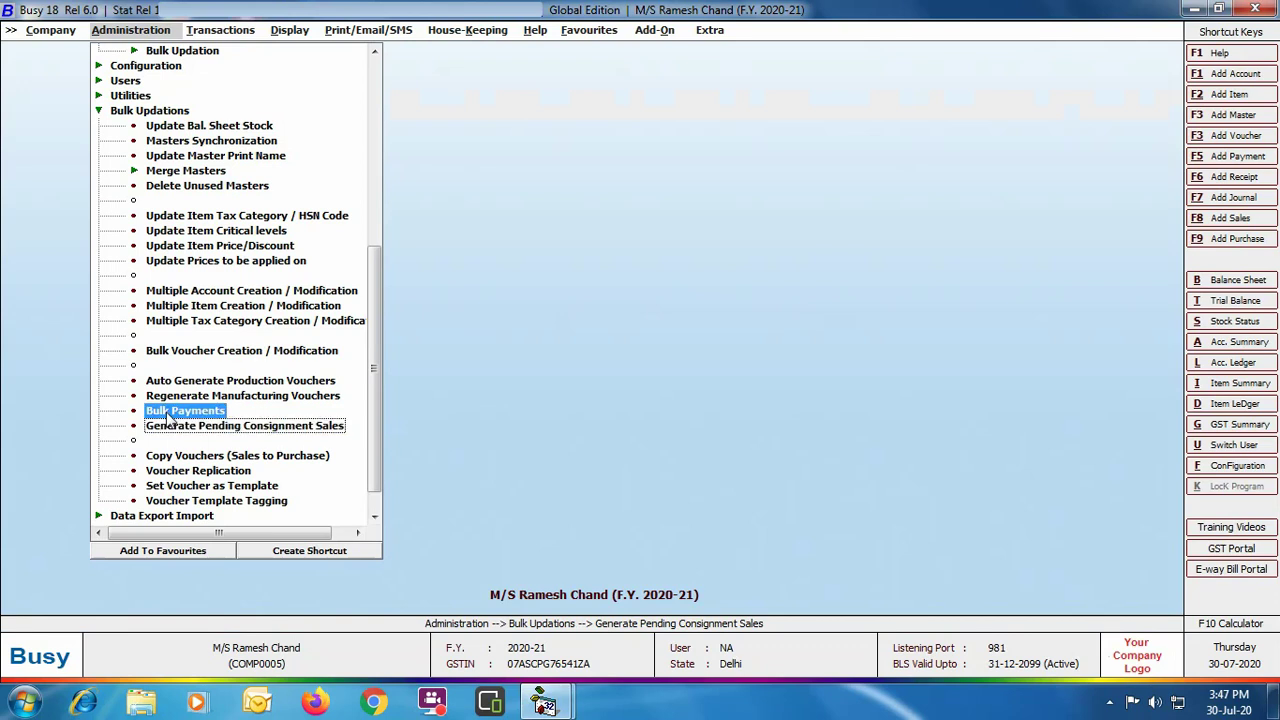
{"action": "type", "text": "10"}
{"action": "key", "text": "Return"}
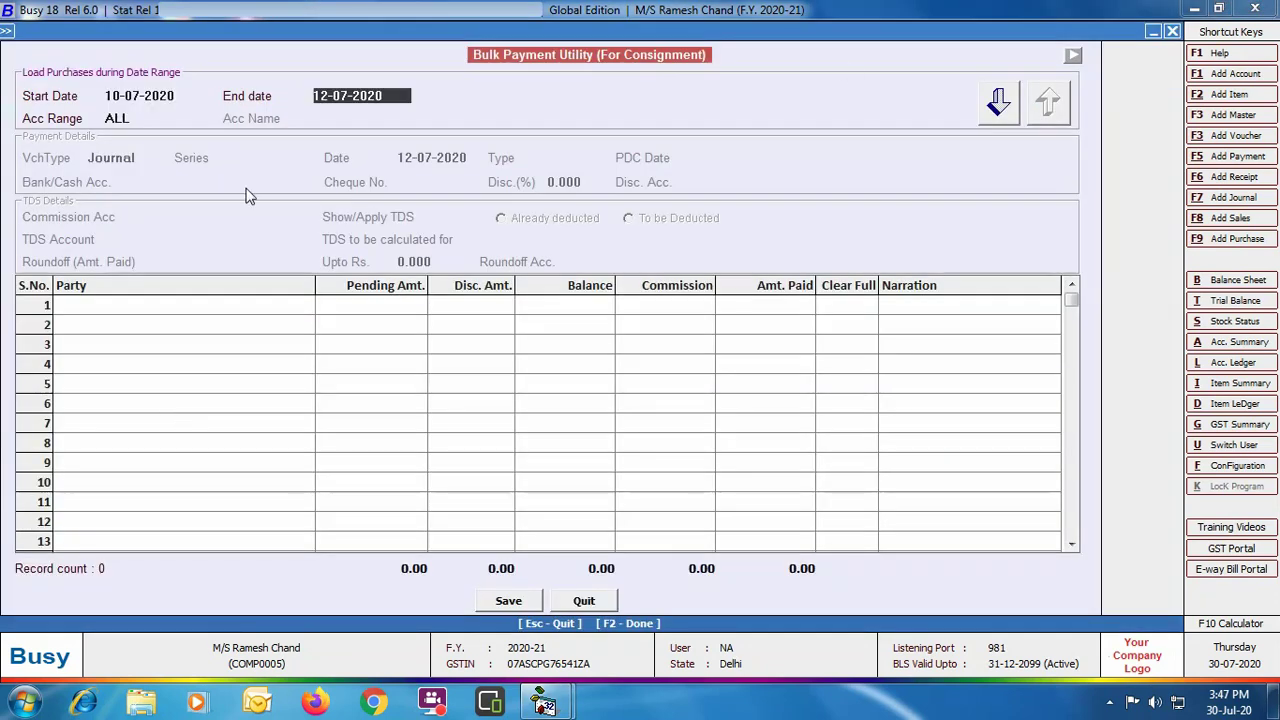
{"action": "key", "text": "Return"}
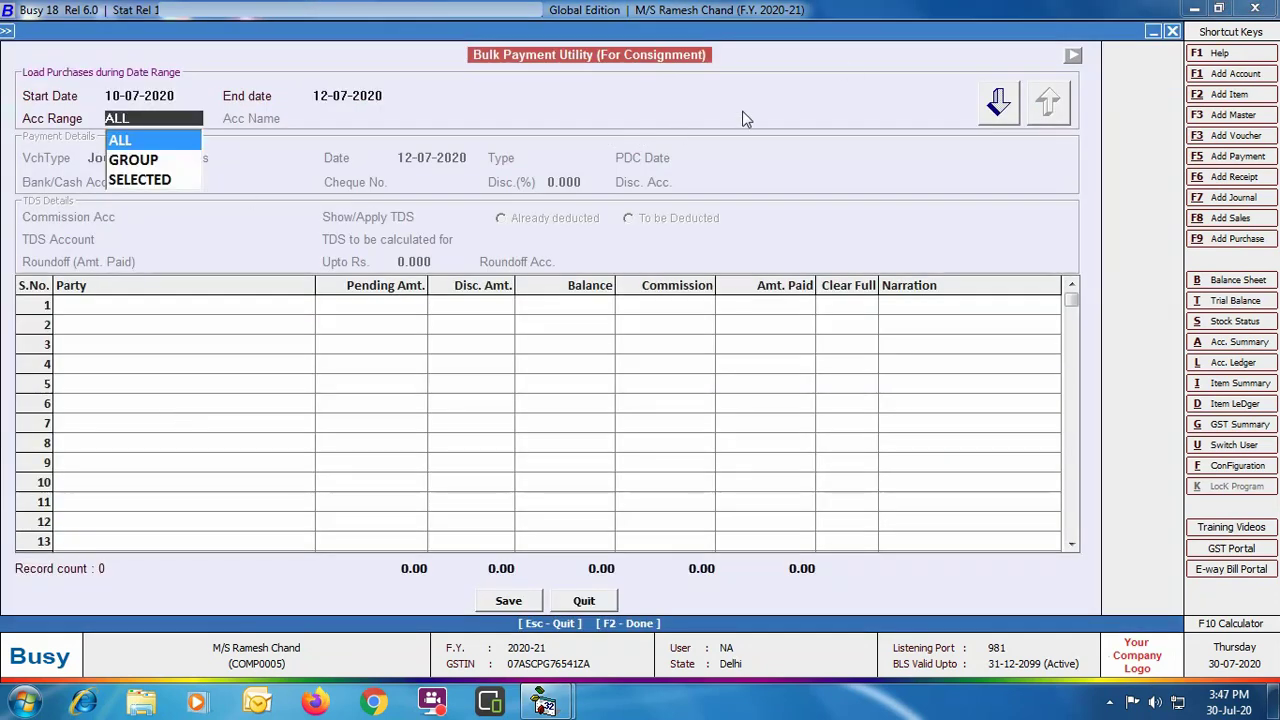
{"action": "key", "text": "Return"}
{"action": "key", "text": "Return"}
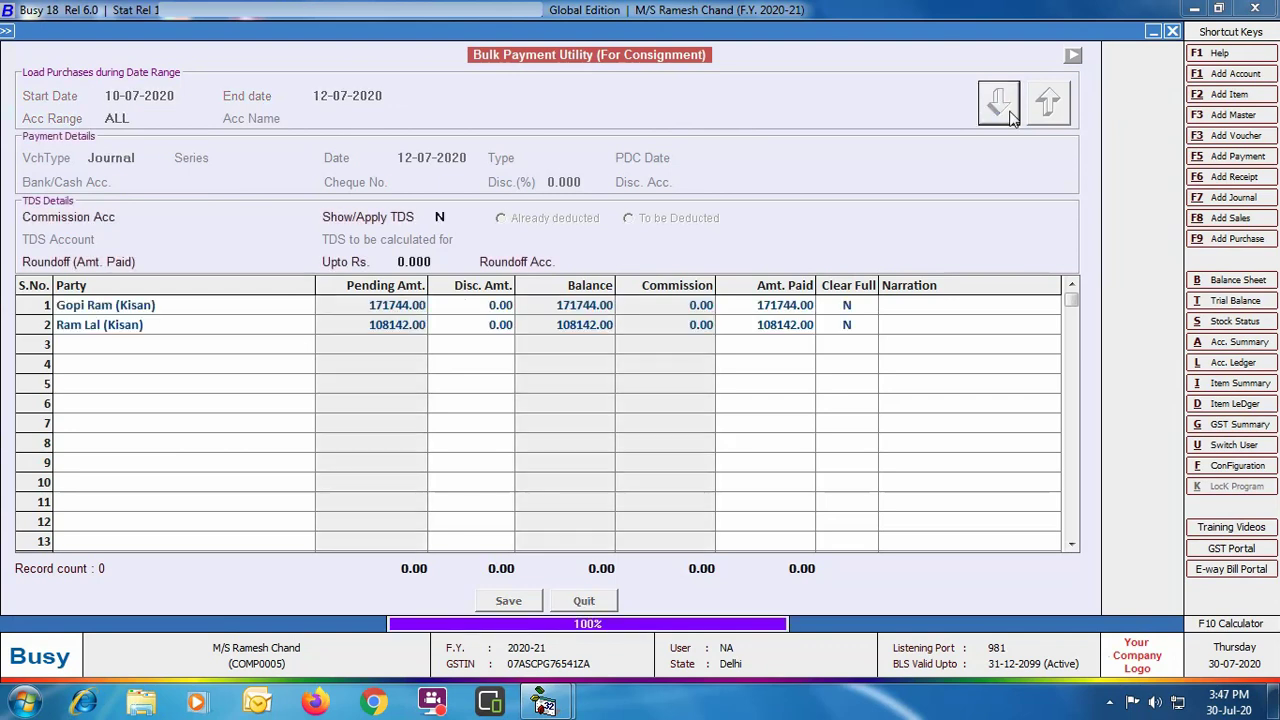
Set the payment details to voucher type Journal, series Main, bank account HDFC Bank and starting cheque number 00981.
{"action": "key", "text": "Return"}
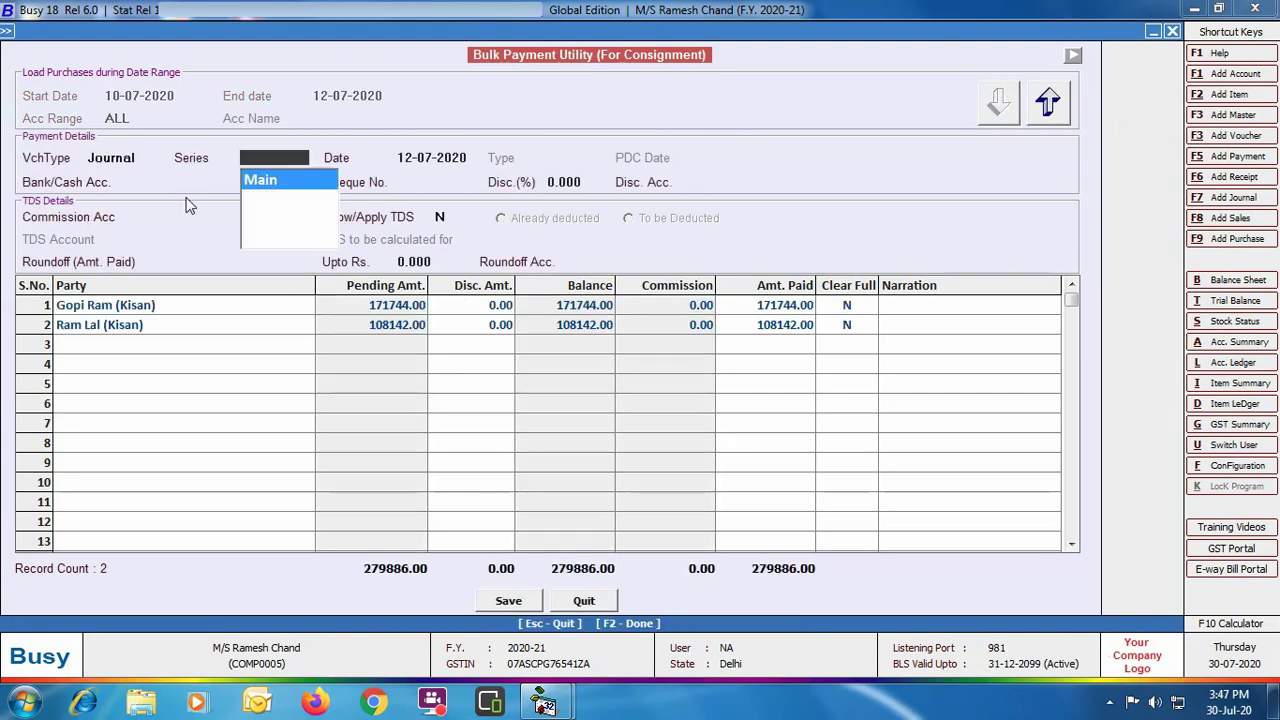
{"action": "key", "text": "Return"}
{"action": "key", "text": "Return"}
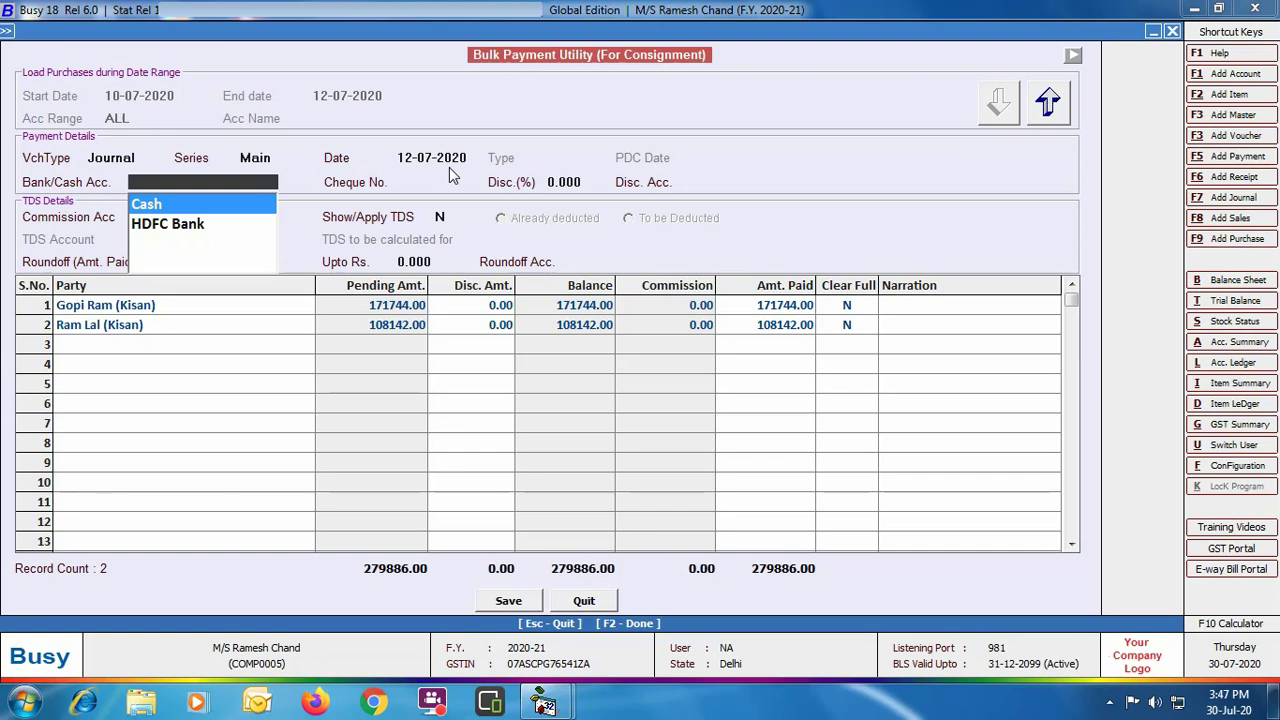
{"action": "key", "text": "Down"}
{"action": "key", "text": "Return"}
{"action": "type", "text": "00981"}
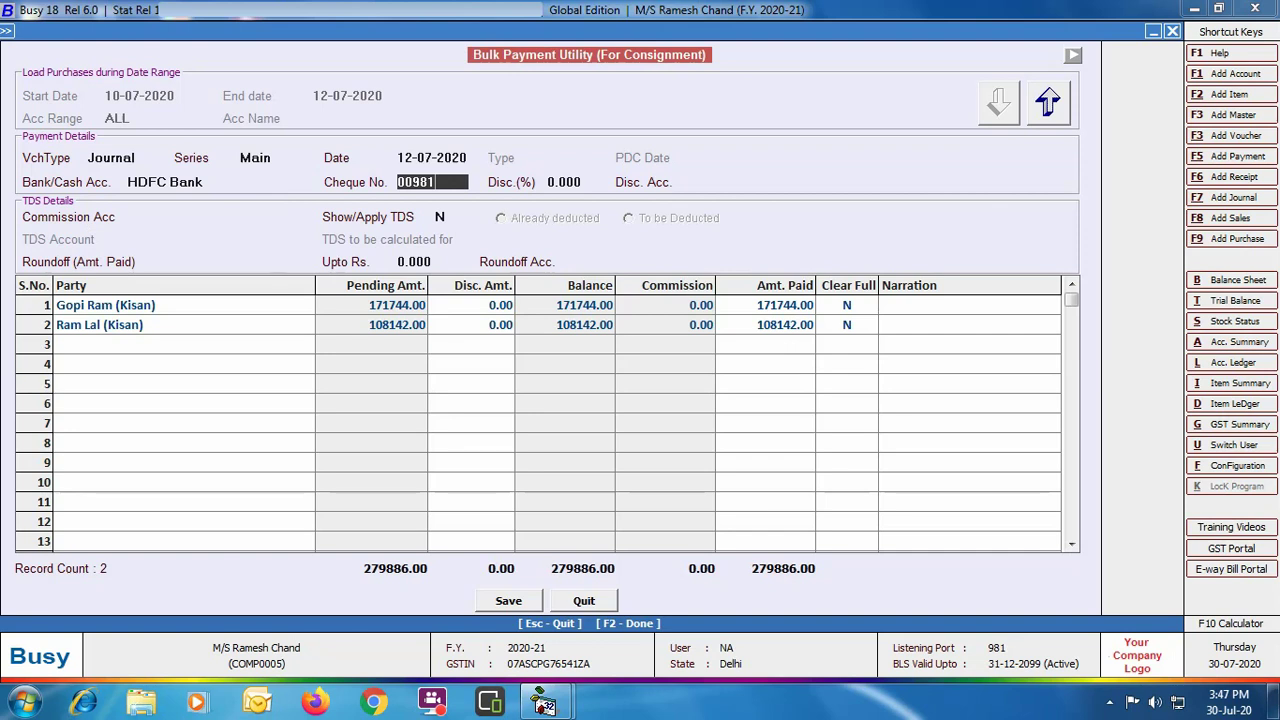
{"action": "key", "text": "Return"}
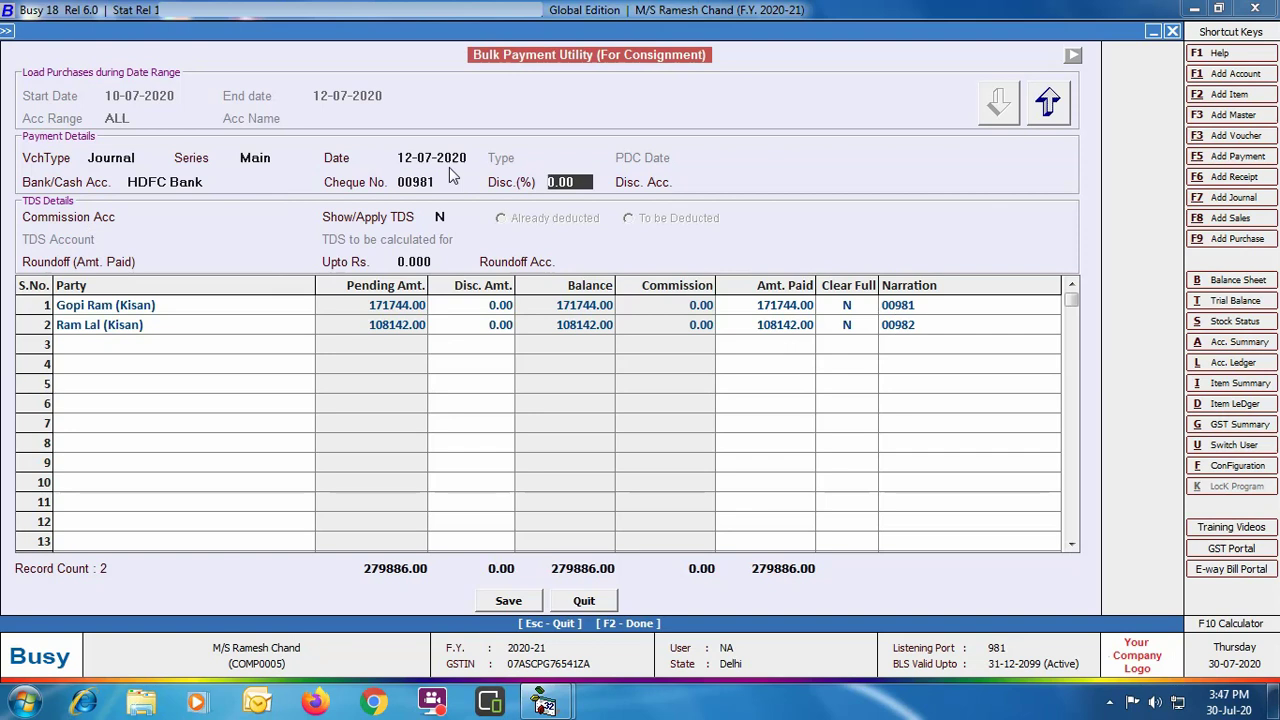
Apply a 5% discount to the payments and post it to the Discount Allowed account.
{"action": "type", "text": "5"}
{"action": "key", "text": "Return"}
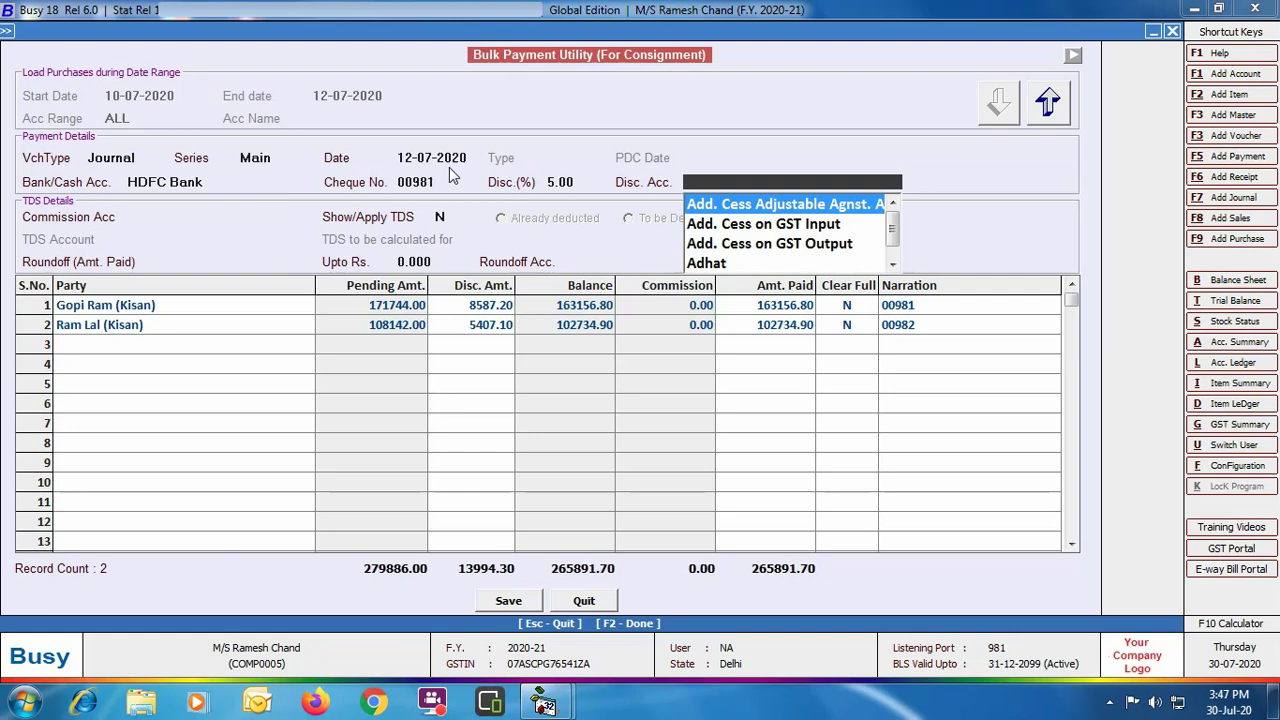
{"action": "type", "text": "DI"}
{"action": "key", "text": "Return"}
Set the commission account to Commission and enable TDS for the bulk payments.
{"action": "type", "text": "COM"}
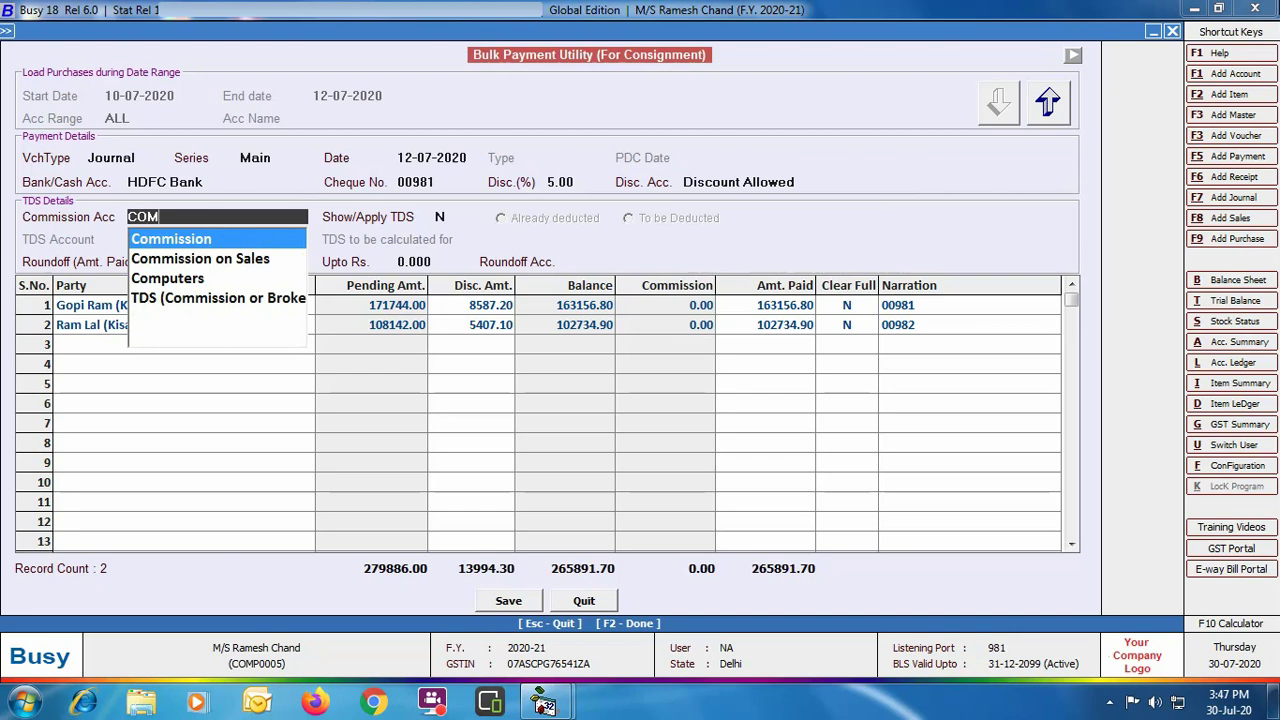
{"action": "key", "text": "Return"}
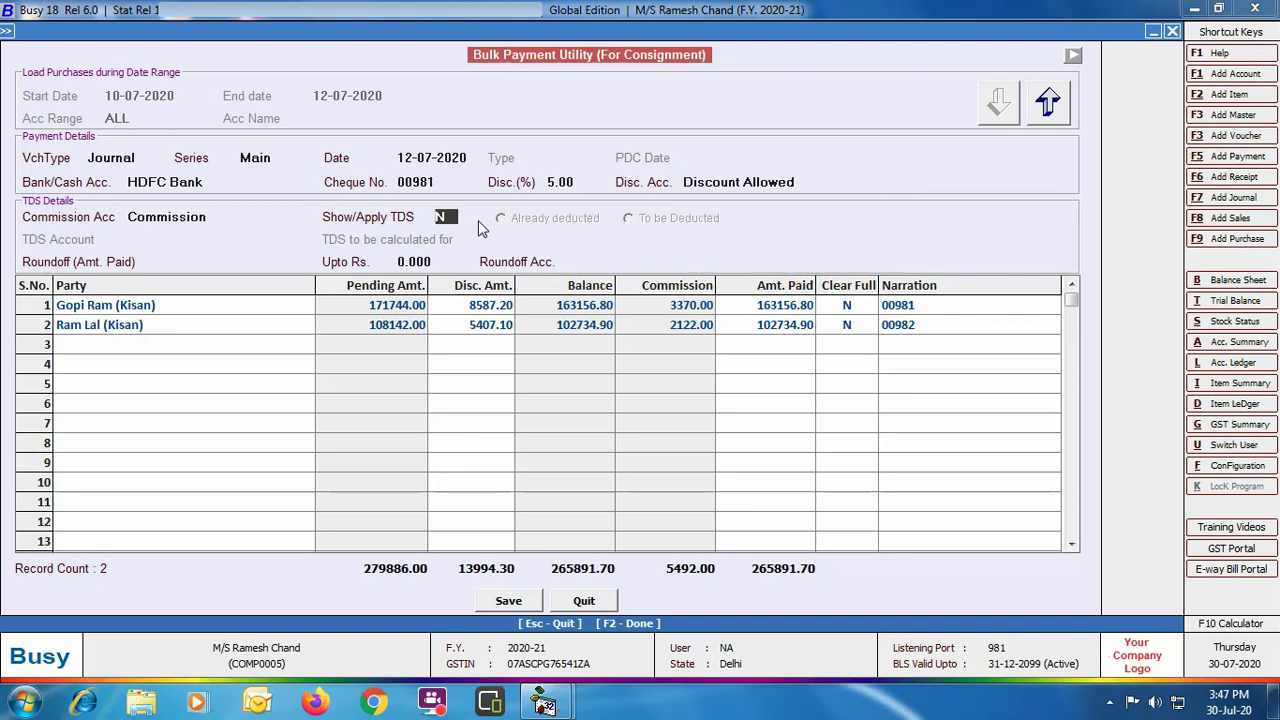
{"action": "type", "text": "Y"}
{"action": "key", "text": "Return"}
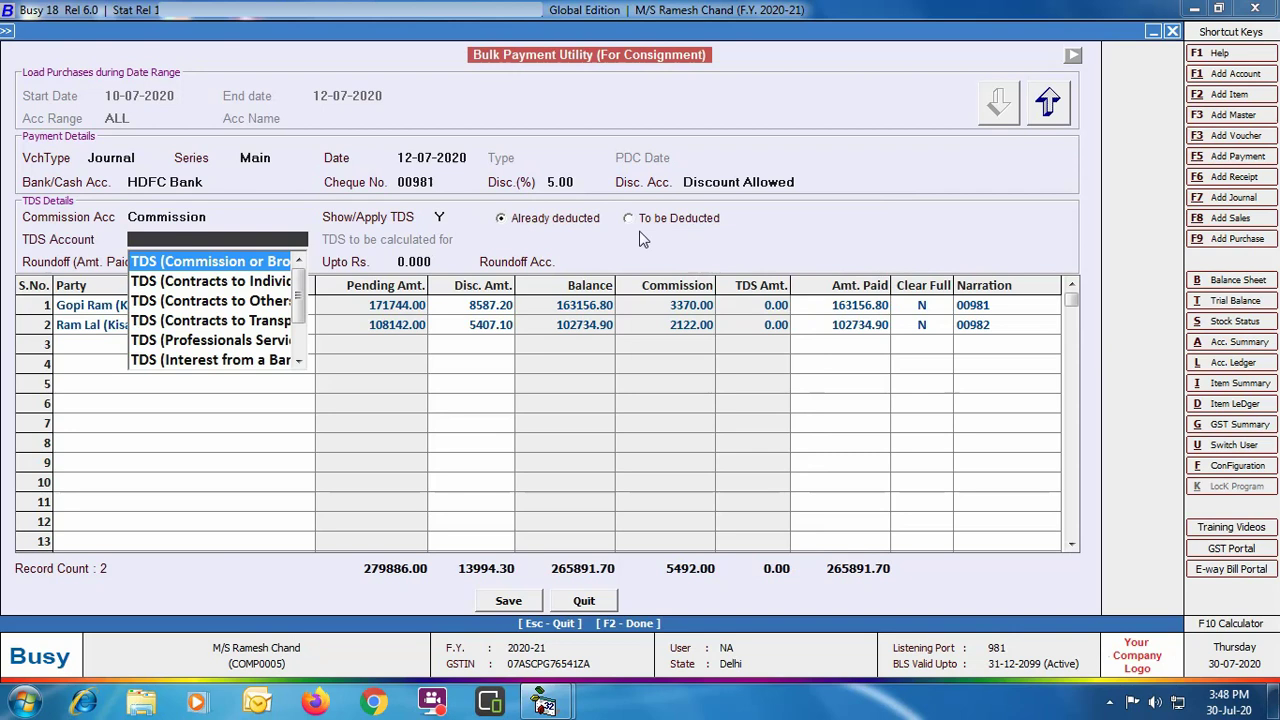
Choose the TDS account for commission or brokerage and round off paid amounts automatically up to Rs. 1, posting to the Rounded Off account.
{"action": "key", "text": "Return"}
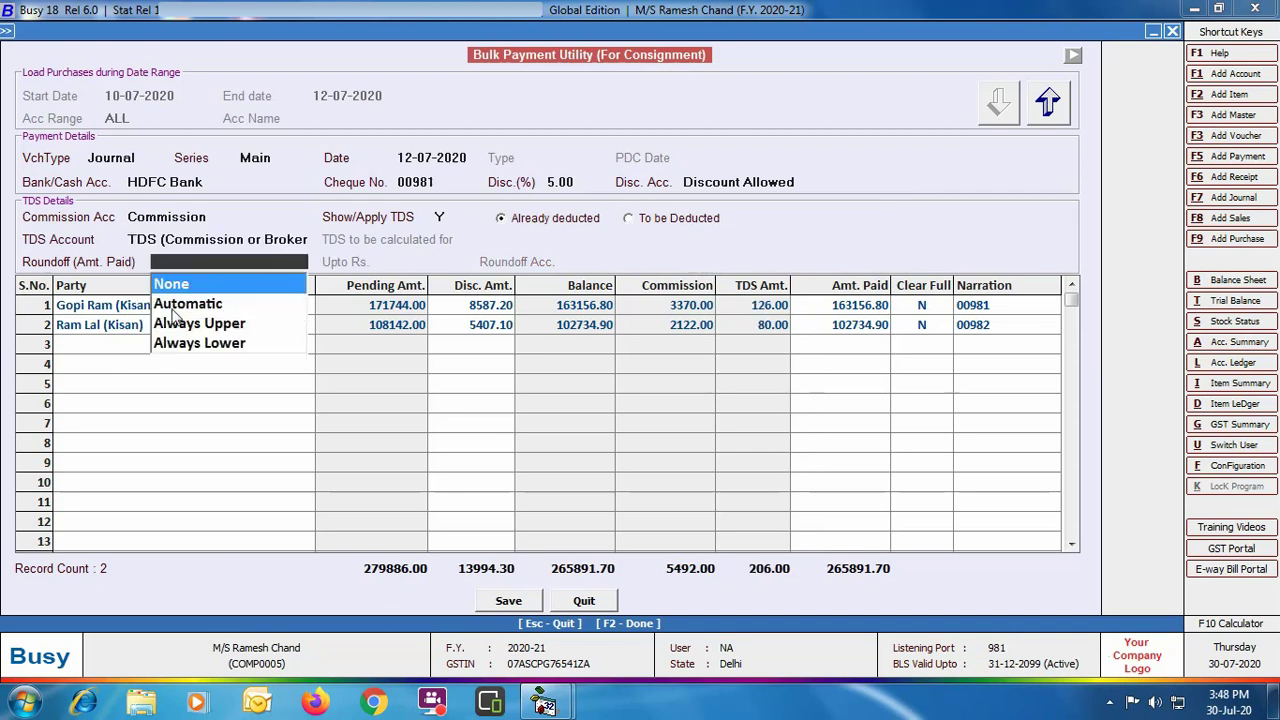
{"action": "key", "text": "Down"}
{"action": "key", "text": "Return"}
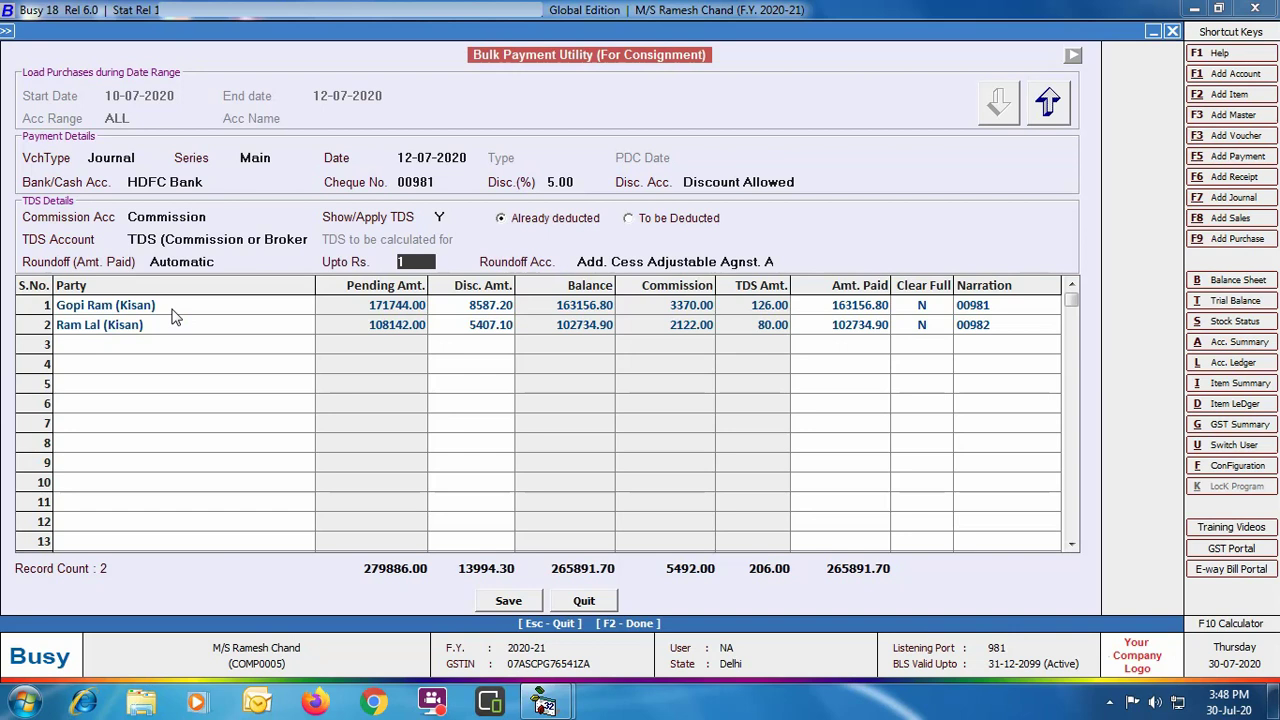
{"action": "key", "text": "Return"}
{"action": "type", "text": "R"}
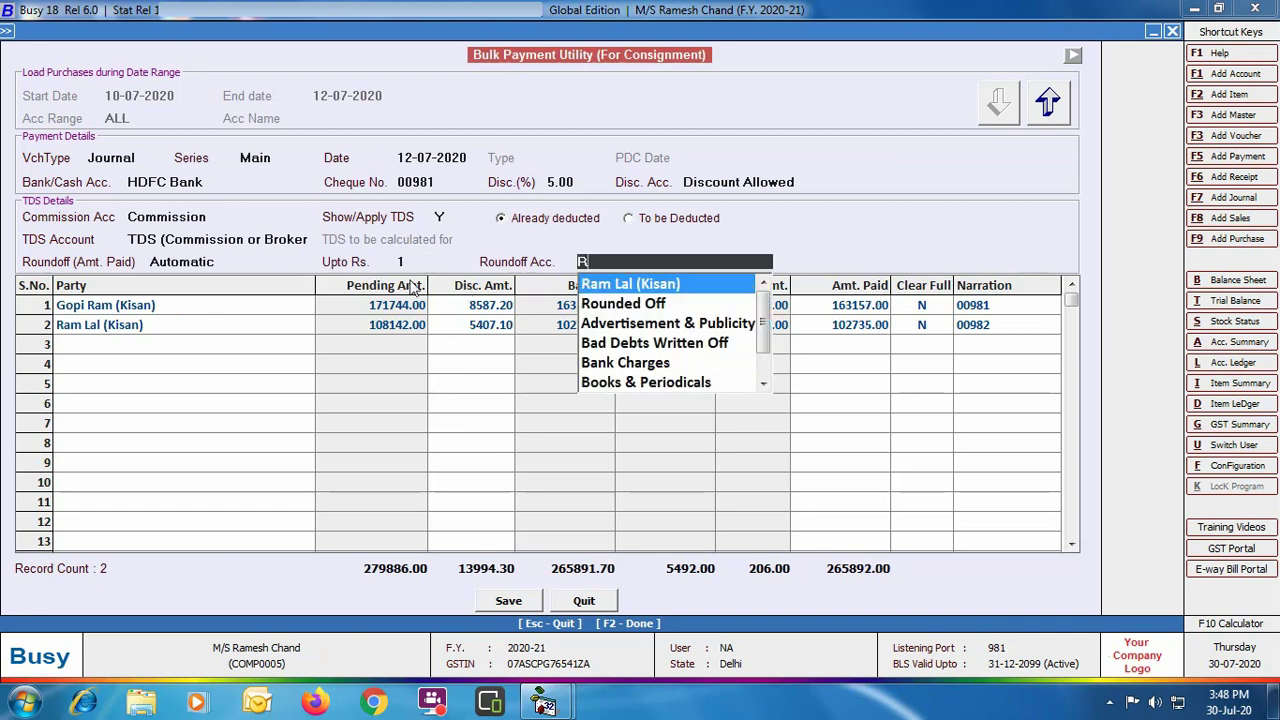
{"action": "key", "text": "Down"}
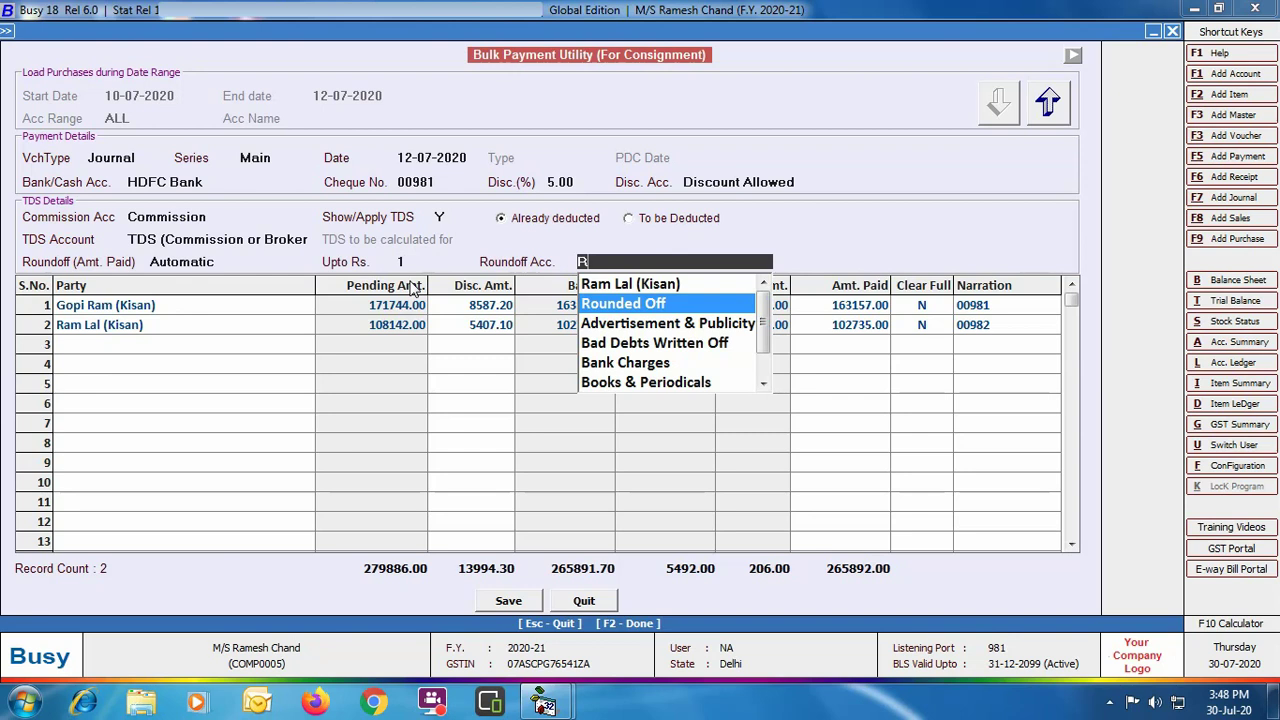
{"action": "key", "text": "Return"}
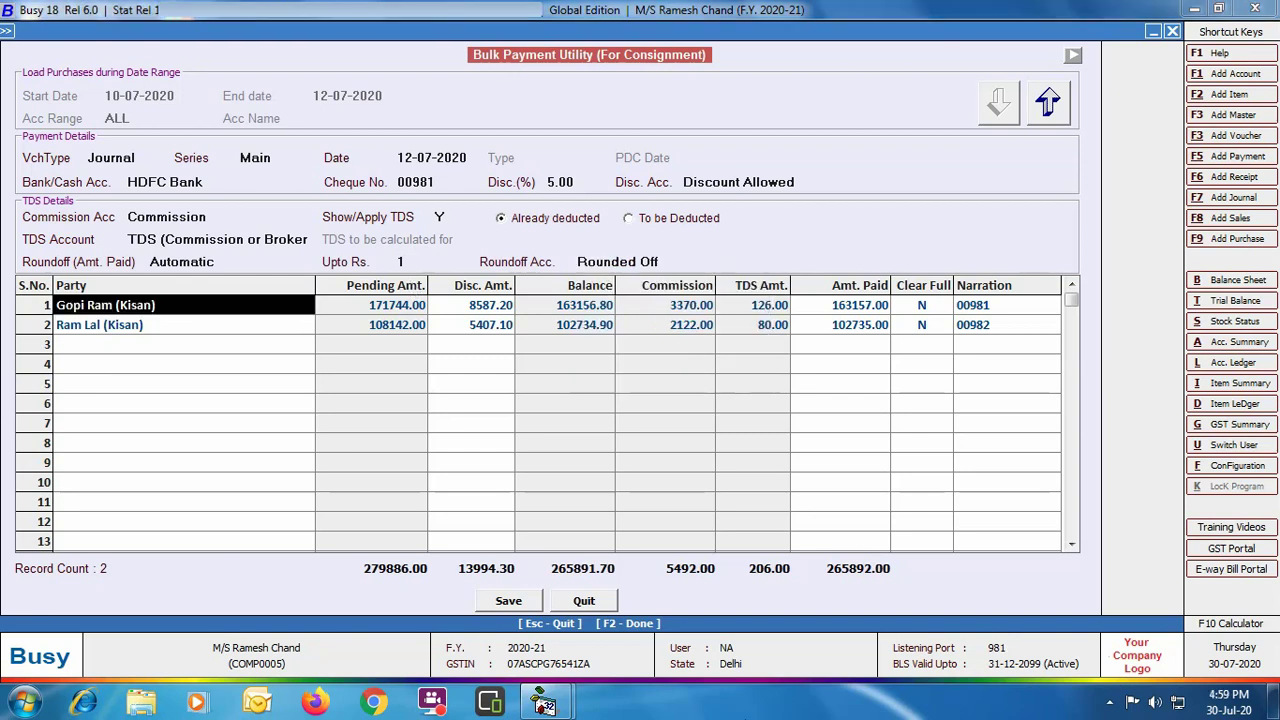
Set Clear Full to Y for both kisan suppliers in the bulk payment list.
{"action": "key", "text": "Return"}
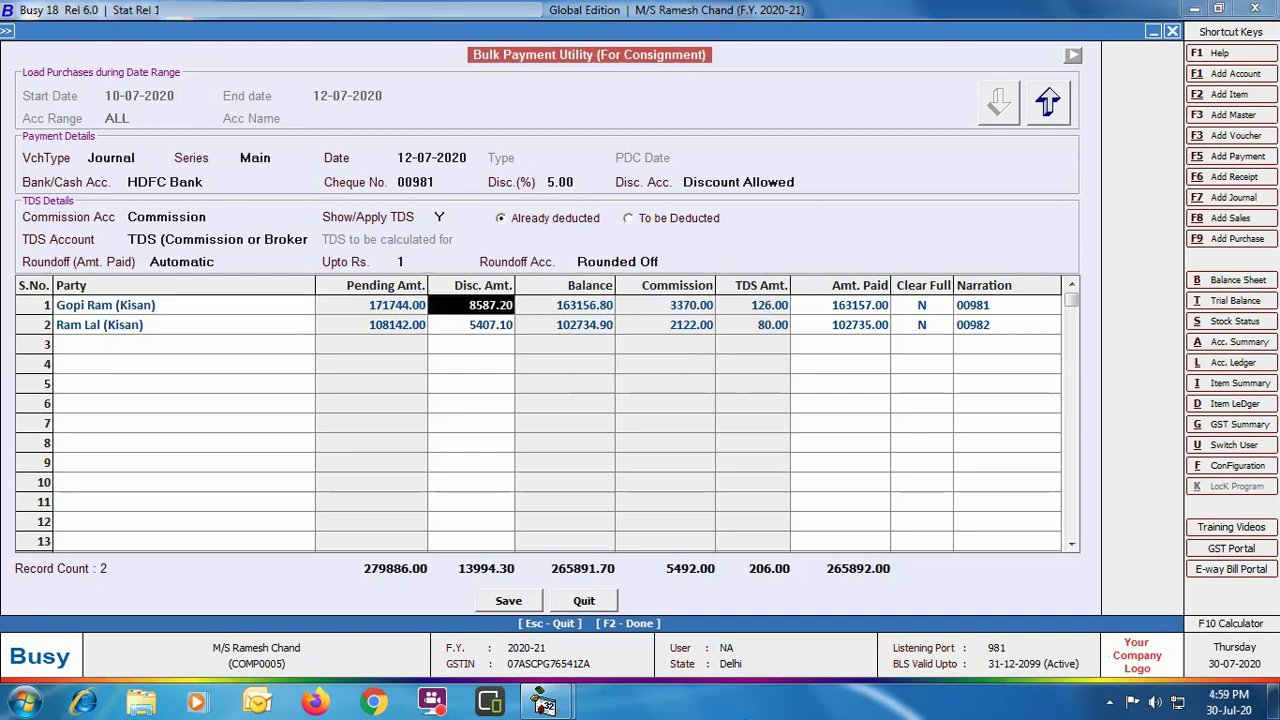
{"action": "left_click", "coordinate": [840, 305]}
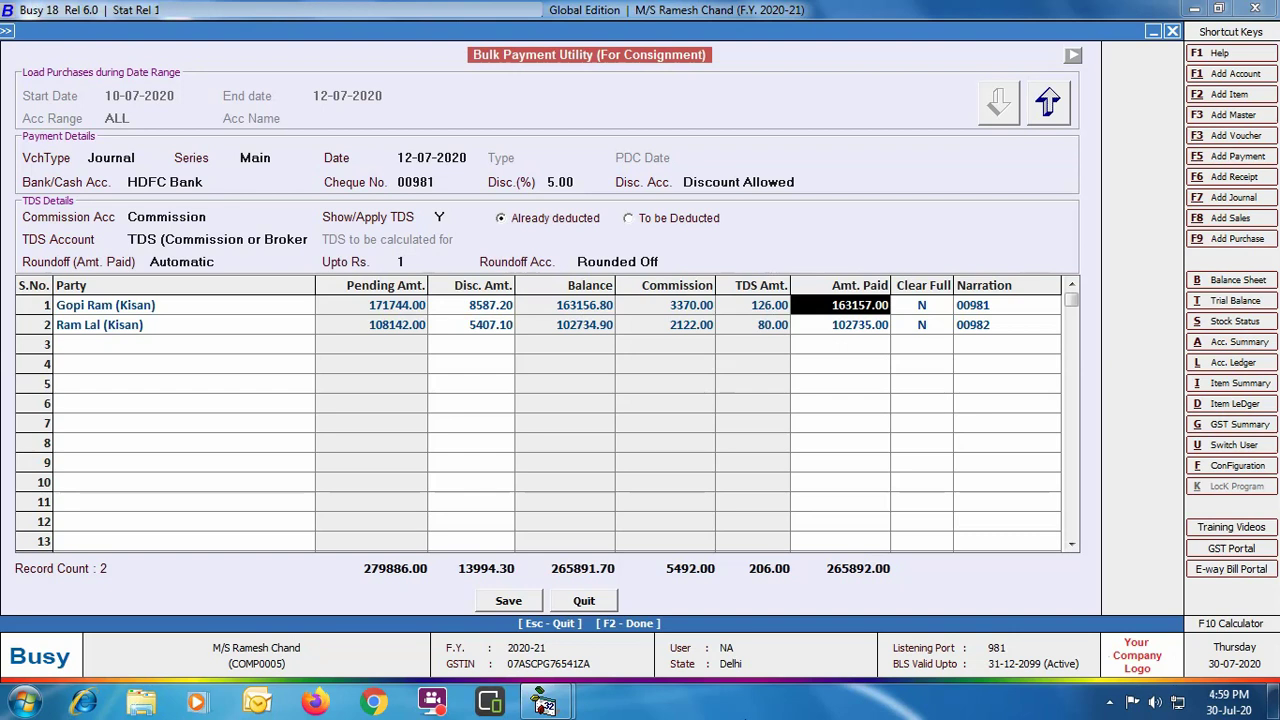
{"action": "left_click", "coordinate": [922, 305]}
{"action": "type", "text": "Y"}
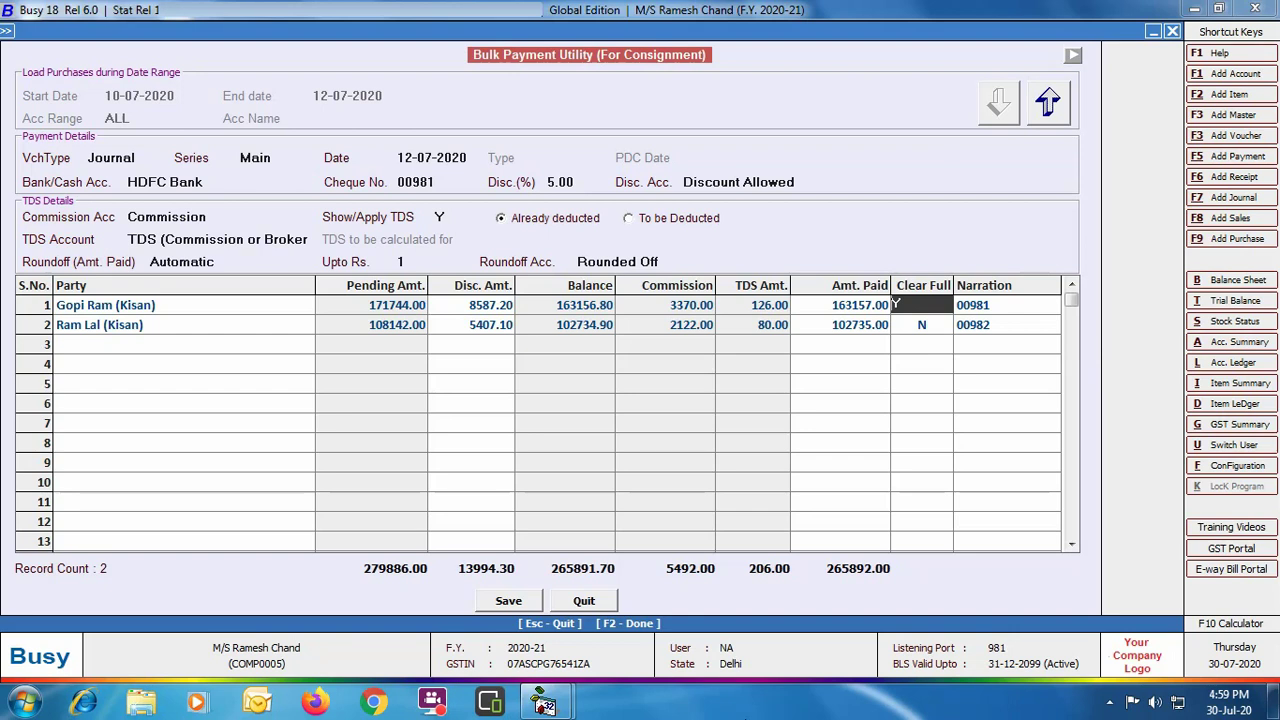
{"action": "key", "text": "Return"}
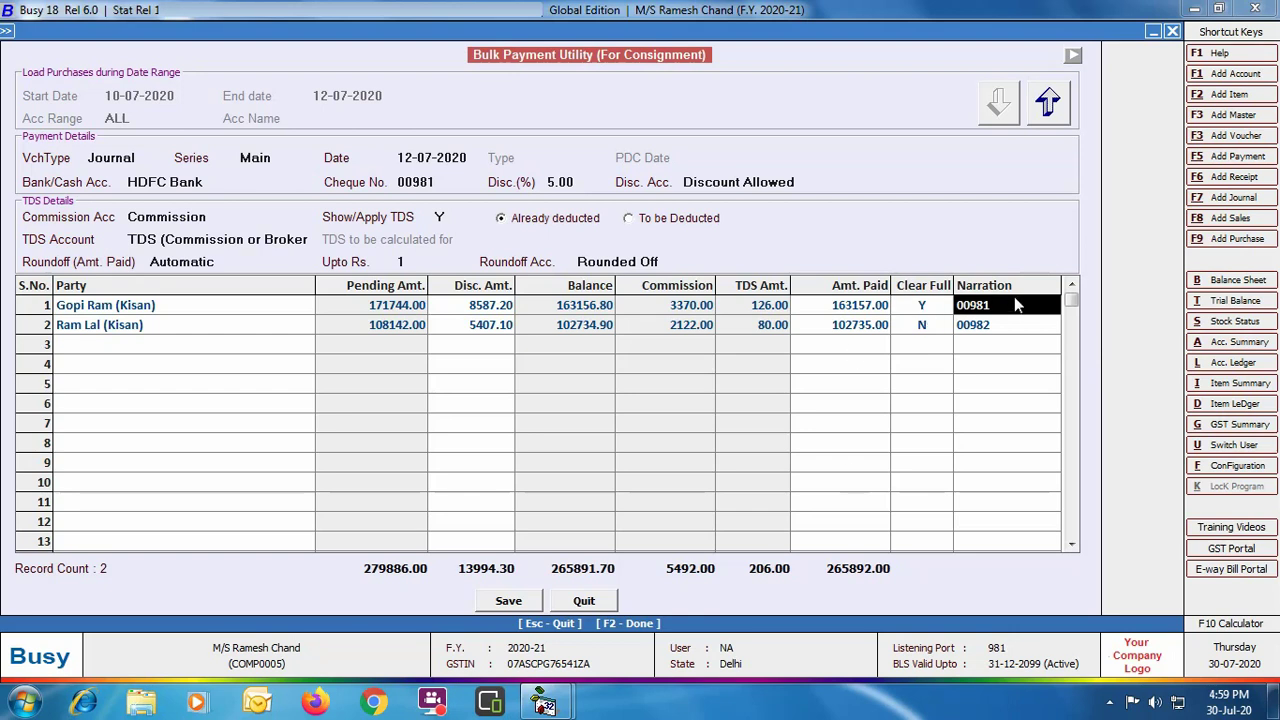
{"action": "key", "text": "Return"}
{"action": "key", "text": "Return"}
{"action": "key", "text": "Return"}
{"action": "key", "text": "Return"}
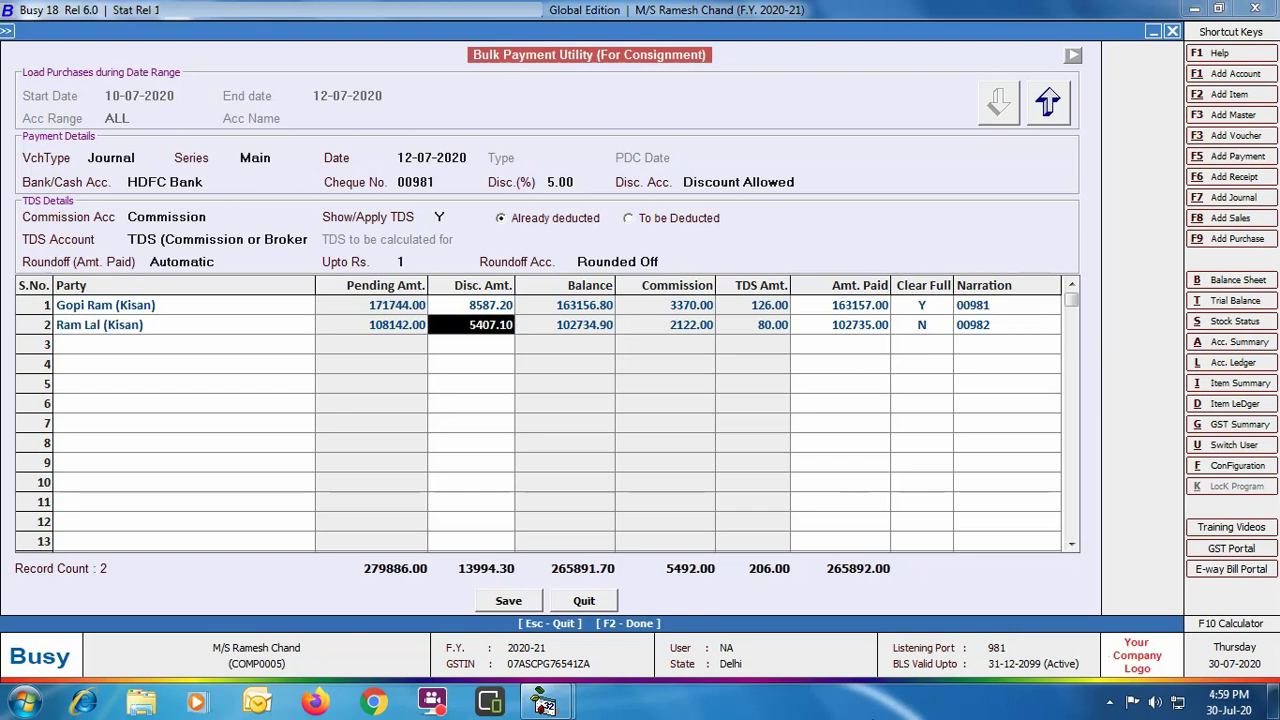
{"action": "type", "text": "Y"}
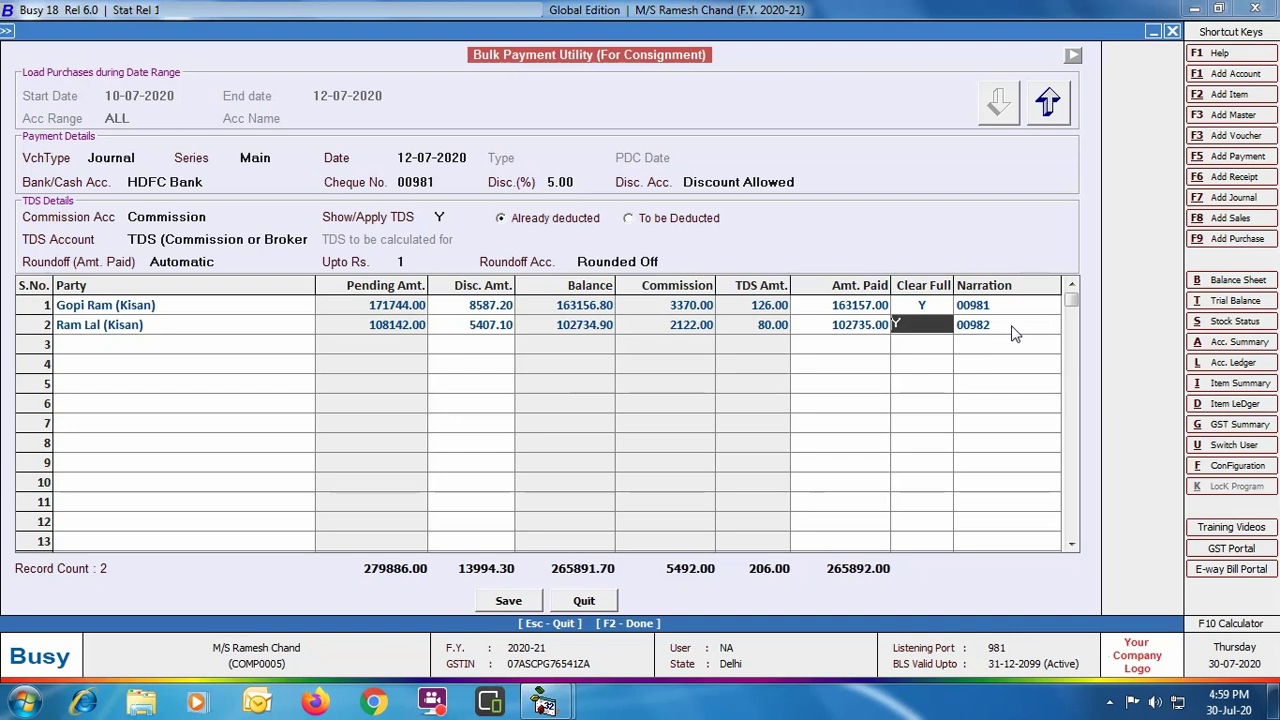
{"action": "key", "text": "Return"}
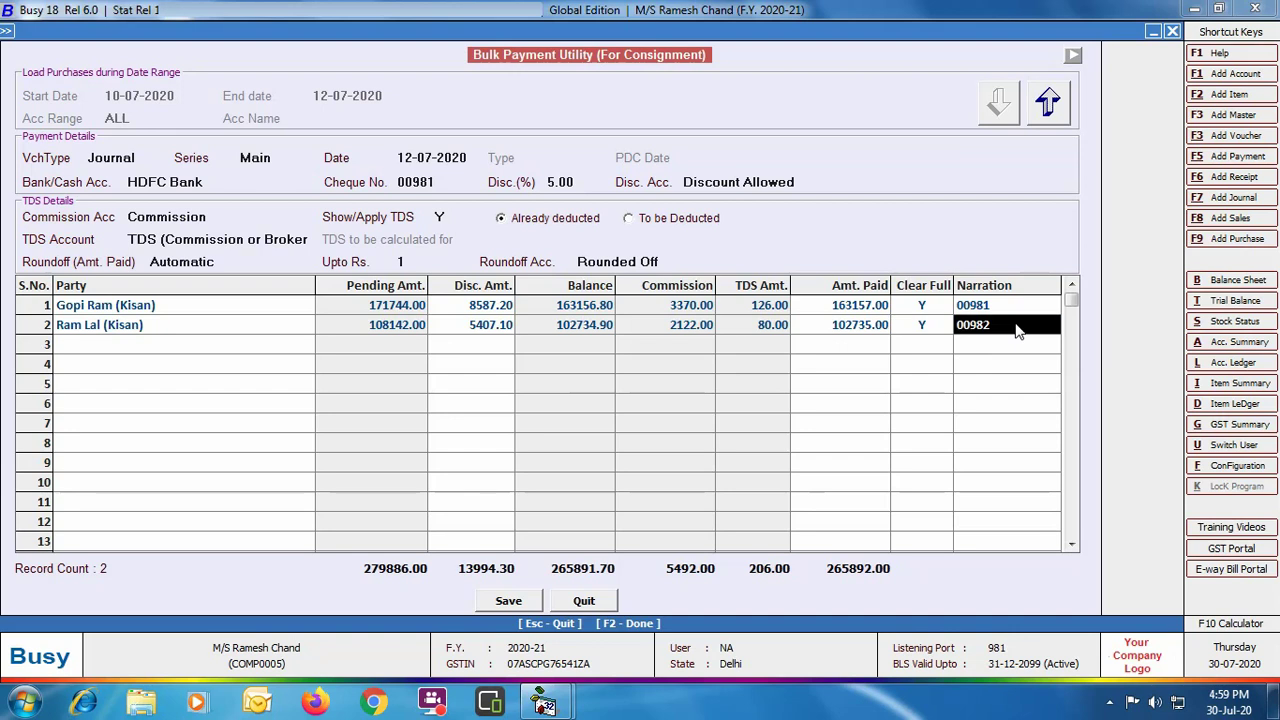
Save the bulk payments to create the journal vouchers and close the Bulk Payment Utility.
{"action": "left_click", "coordinate": [522, 602]}
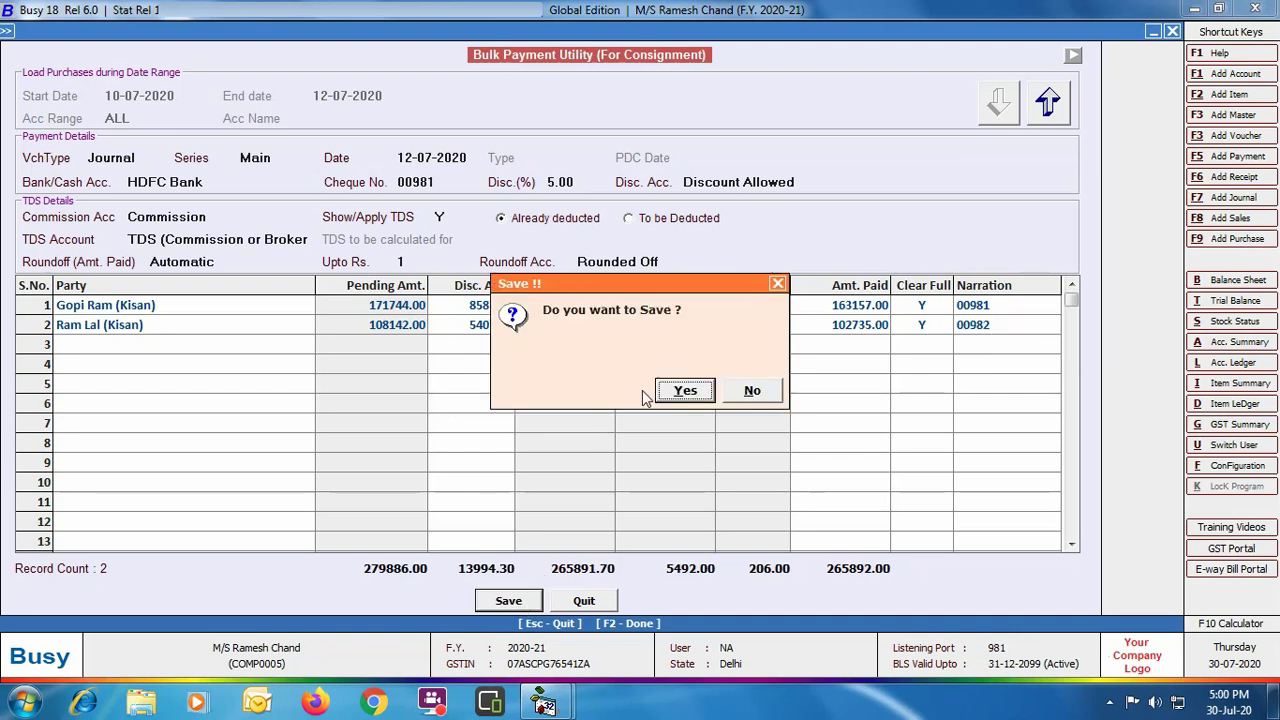
{"action": "left_click", "coordinate": [672, 394]}
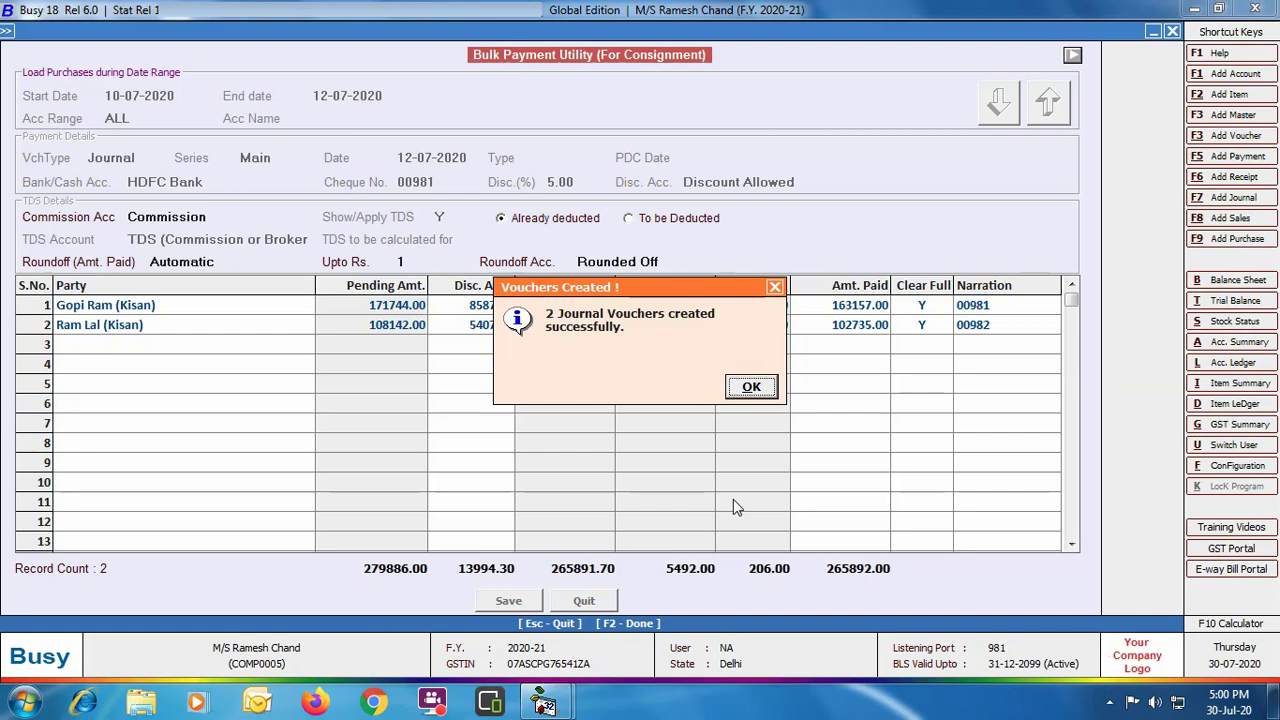
{"action": "left_click", "coordinate": [756, 392]}
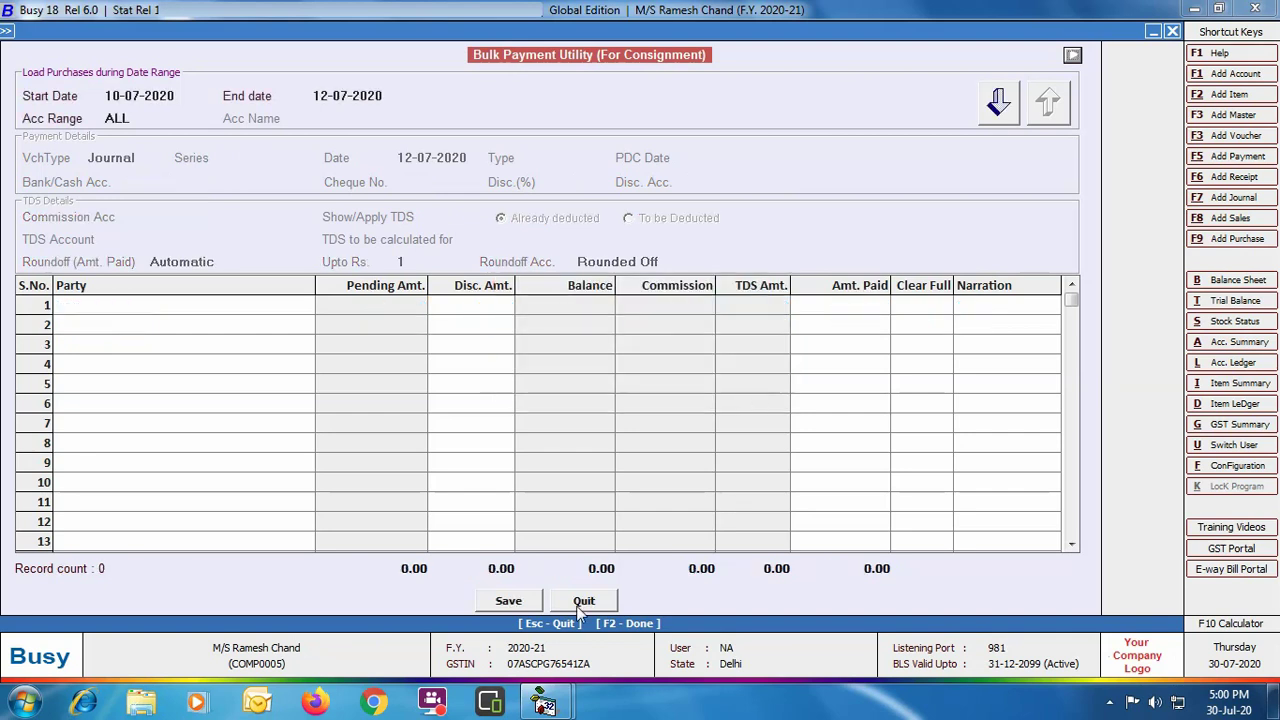
{"action": "left_click", "coordinate": [583, 601]}
Open the list of journal vouchers for 12-07-2020.
{"action": "left_click", "coordinate": [220, 30]}
{"action": "left_click", "coordinate": [224, 155]}
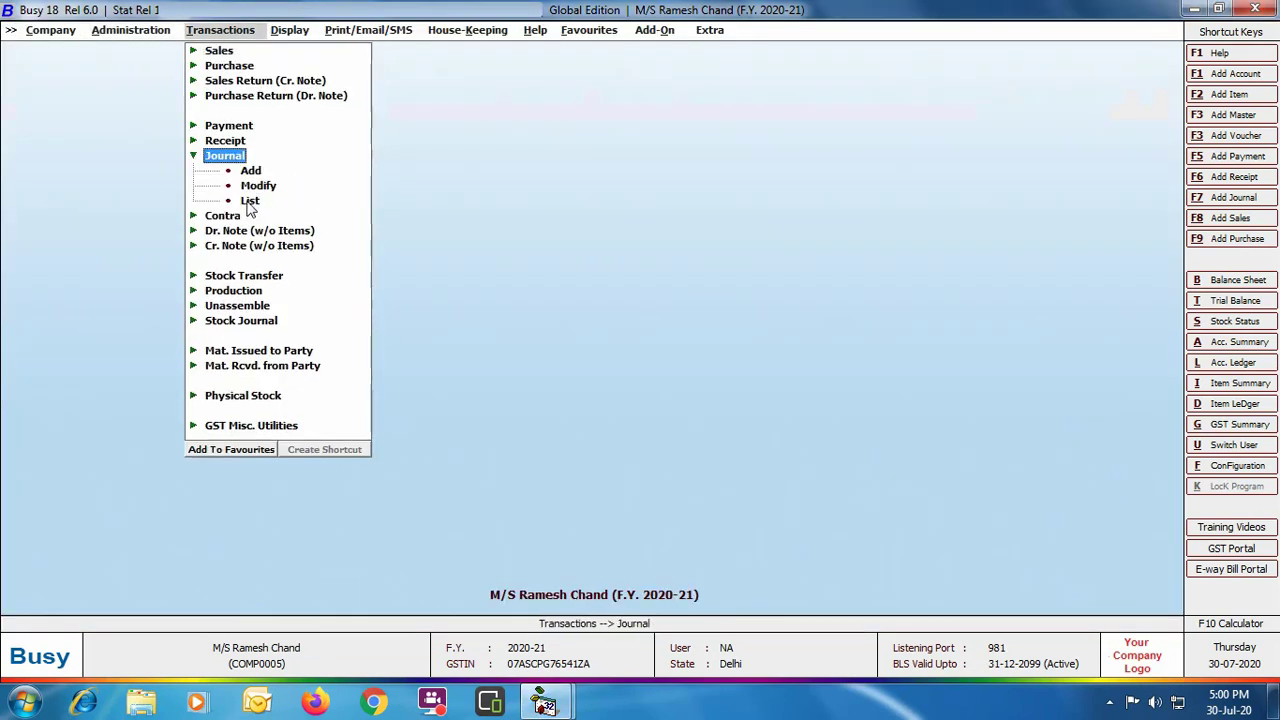
{"action": "left_click", "coordinate": [249, 200]}
{"action": "left_click", "coordinate": [557, 385]}
{"action": "left_click", "coordinate": [274, 319]}
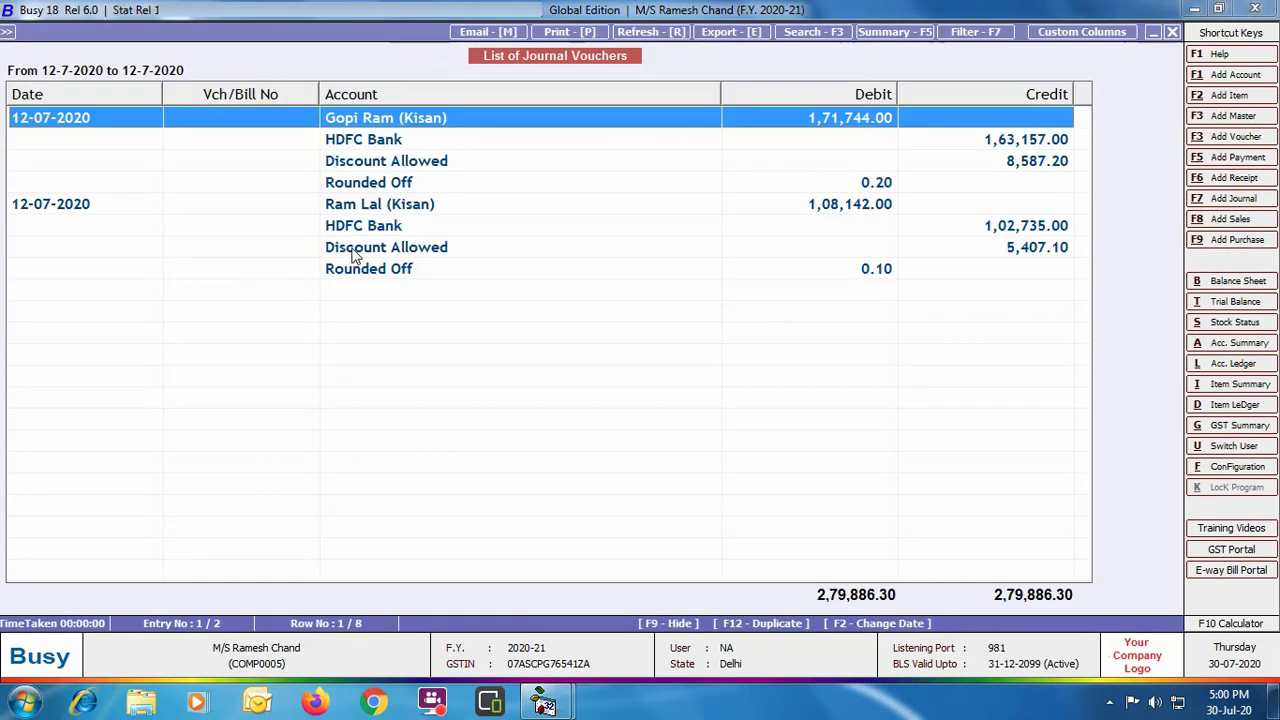
Open the two suppliers' journal vouchers in turn to check their bank, discount and round-off entries.
{"action": "key", "text": "Return"}
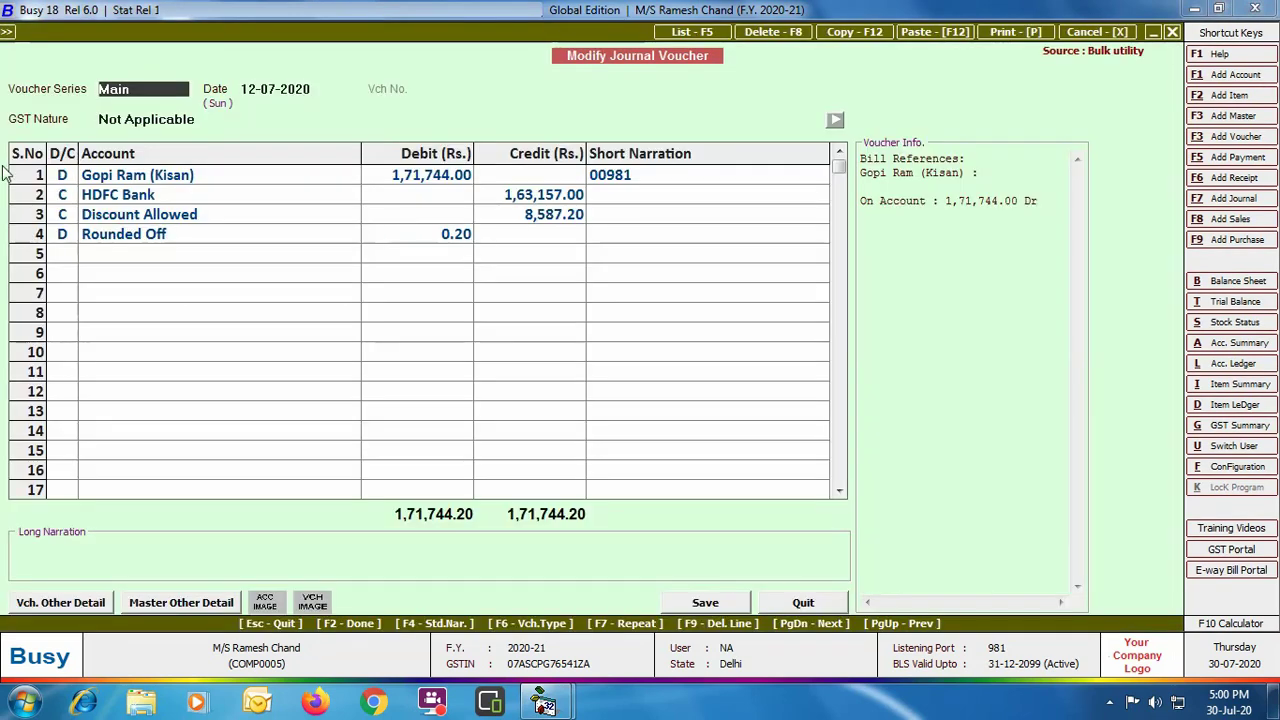
{"action": "key", "text": "Escape"}
{"action": "left_click", "coordinate": [72, 200]}
{"action": "key", "text": "Return"}
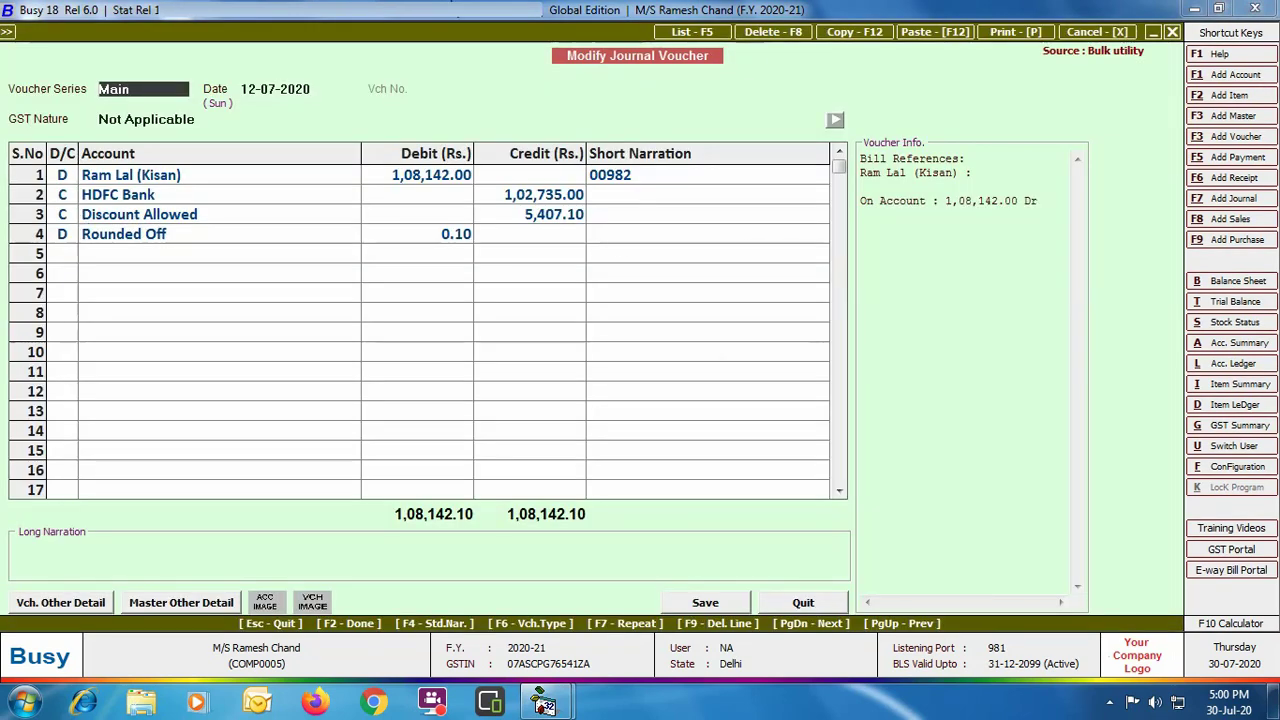